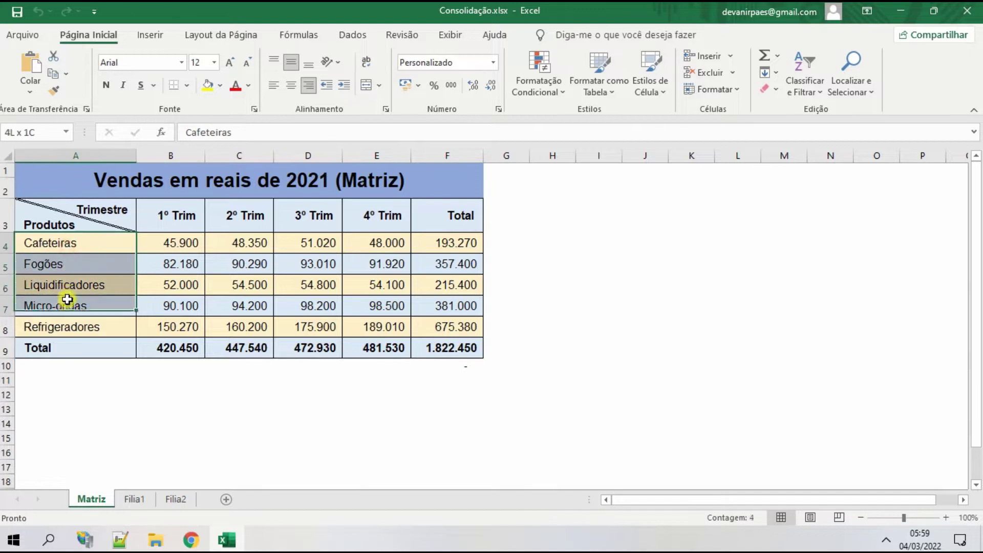
Step: Examine the quarterly sales tables on the Matriz, Filia1 and Filia2 sheets, comparing their product rows and quarter headings
drag(179, 215, 307, 218)
click(75, 247)
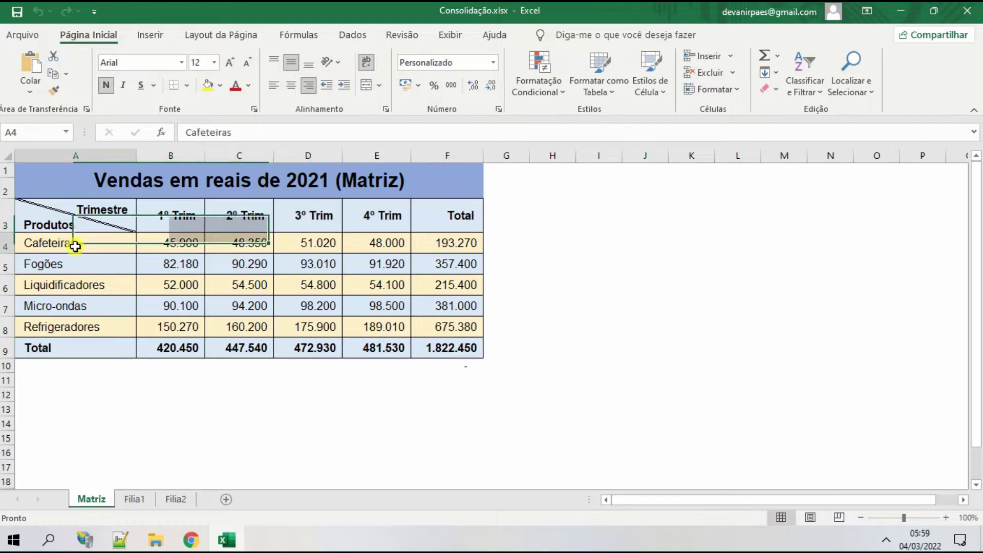
click(67, 263)
click(66, 285)
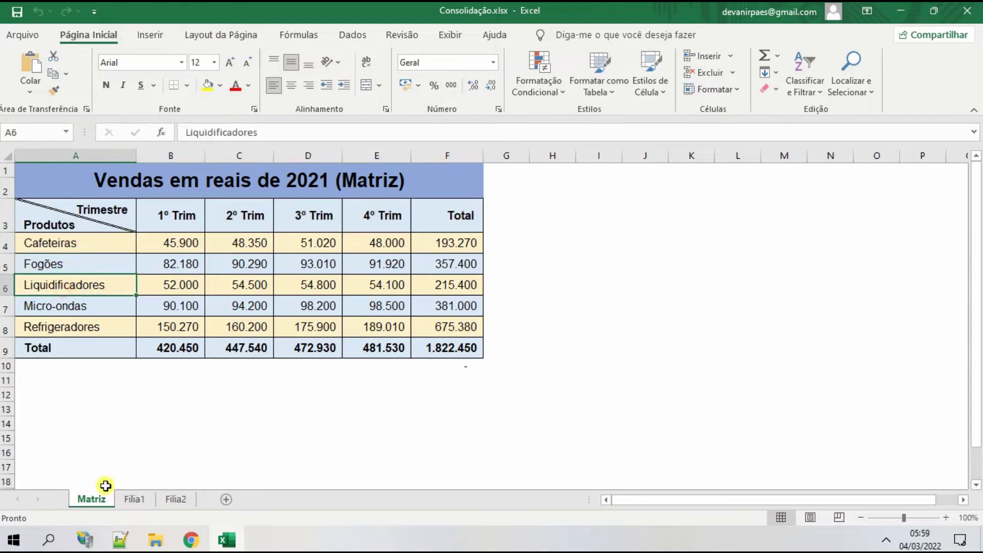
click(131, 499)
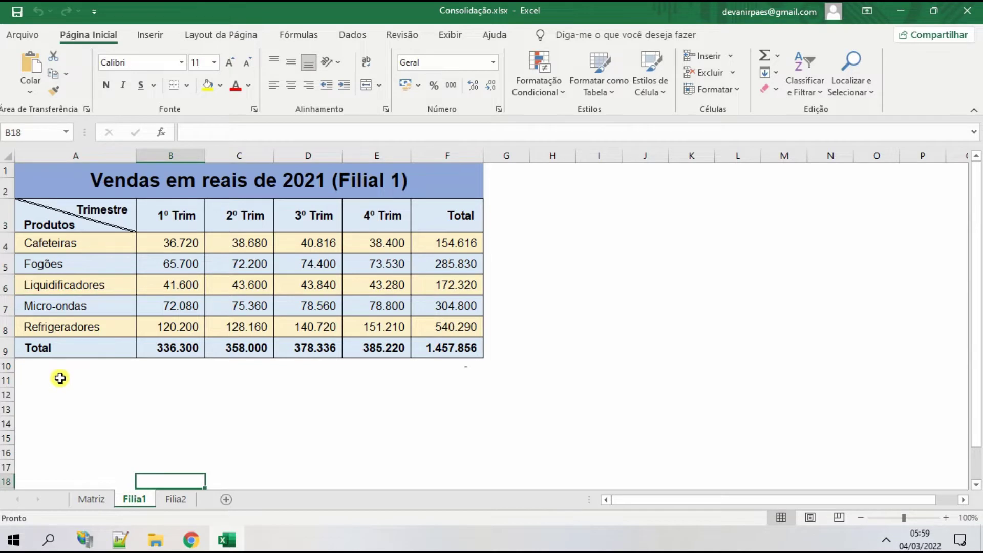
click(174, 498)
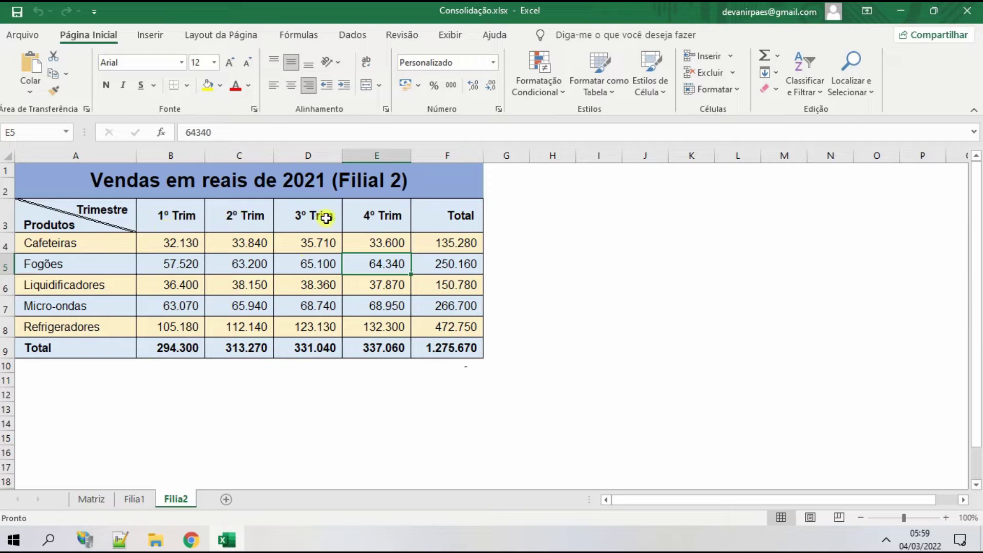
click(131, 498)
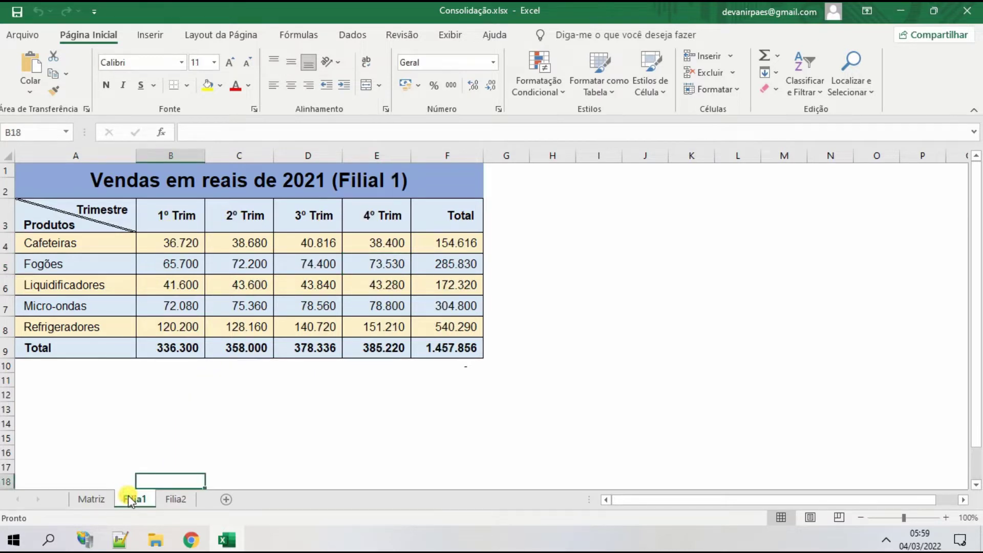
click(89, 499)
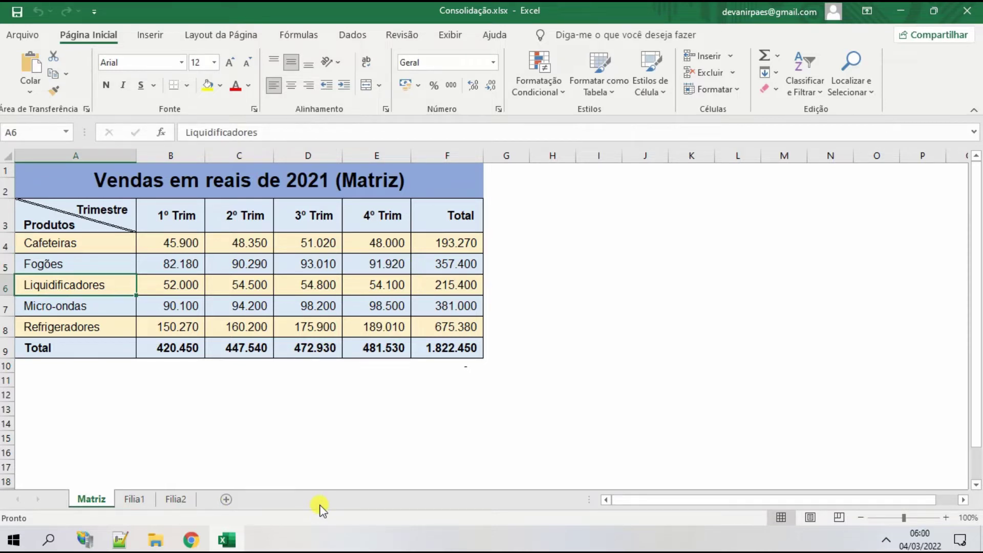
click(175, 498)
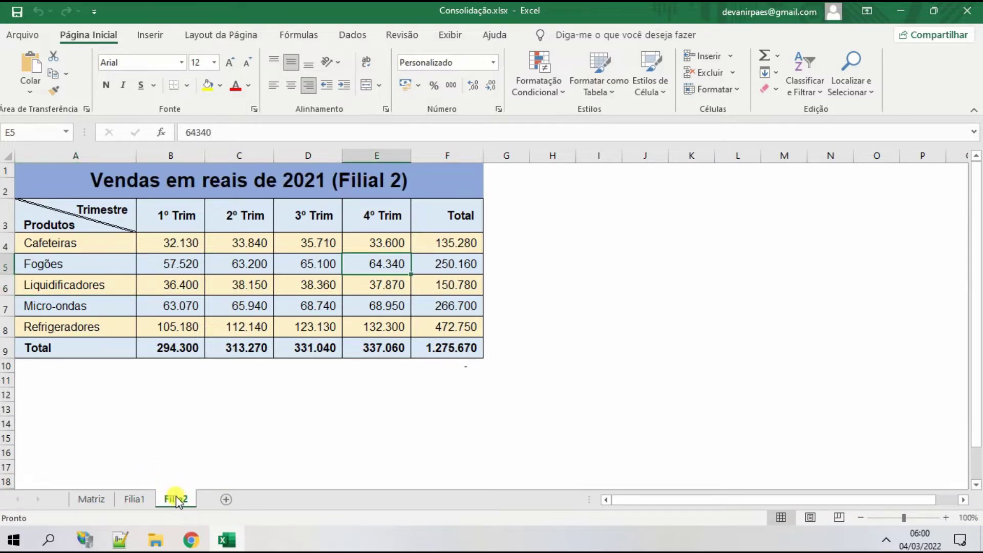
Step: Add a new worksheet after Filia2 and name it "Consolidação 1"
click(226, 499)
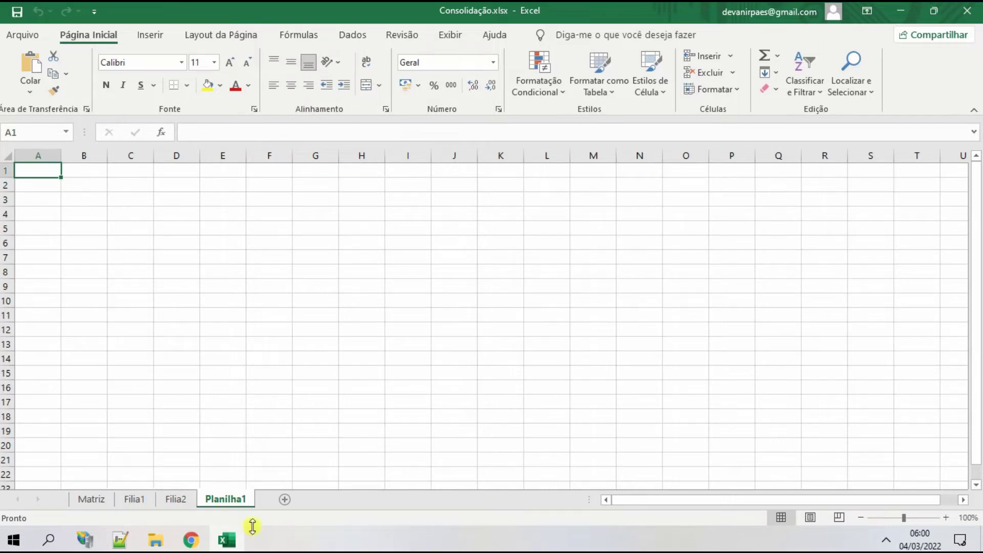
right_click(243, 502)
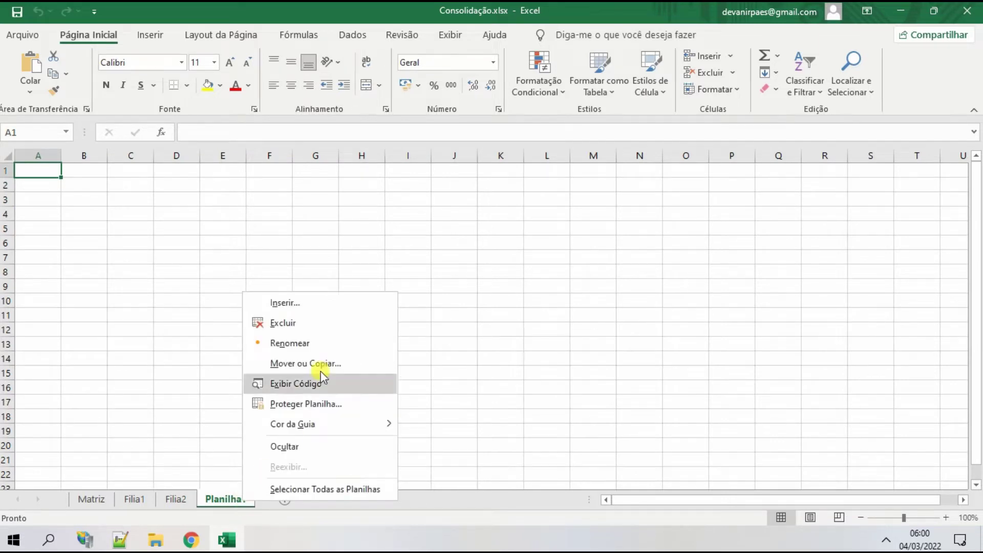
click(341, 343)
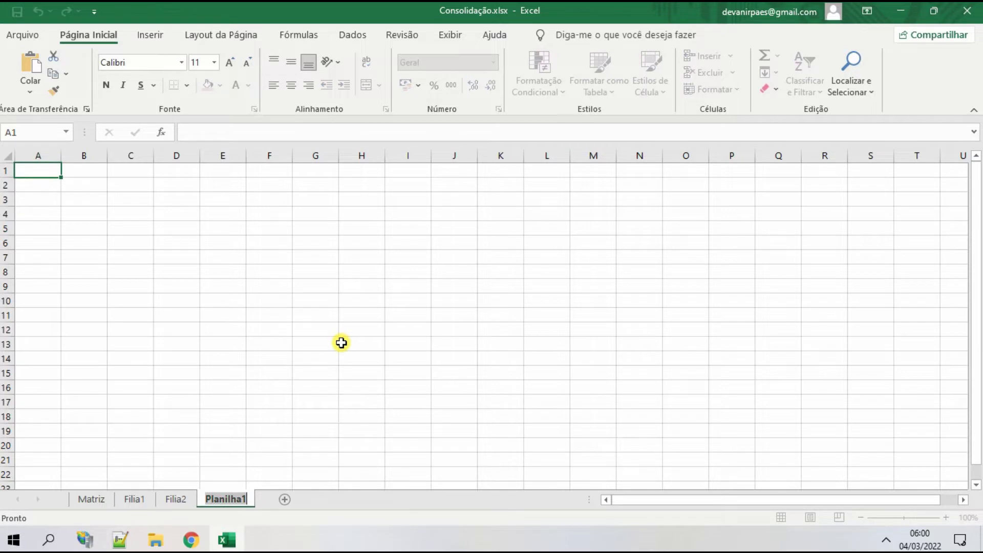
text(Consolidação 1)
key(Return)
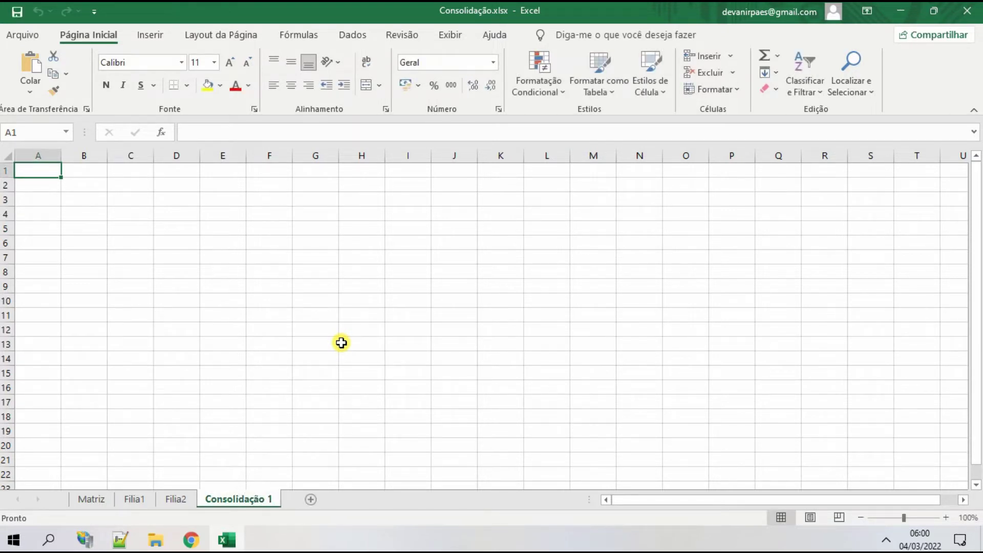
Step: Start a data consolidation at cell A2 of the Consolidação 1 sheet using the Soma function
click(38, 186)
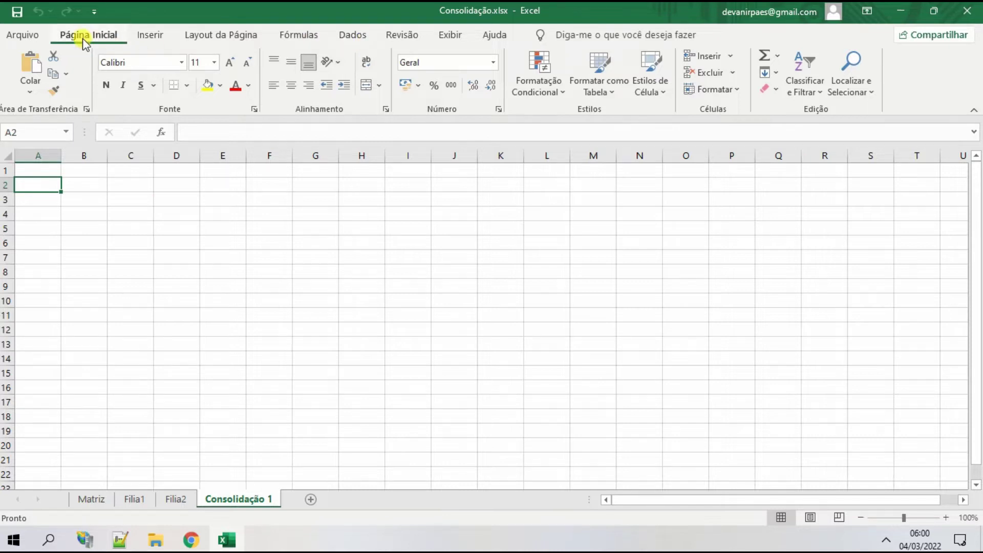
click(351, 36)
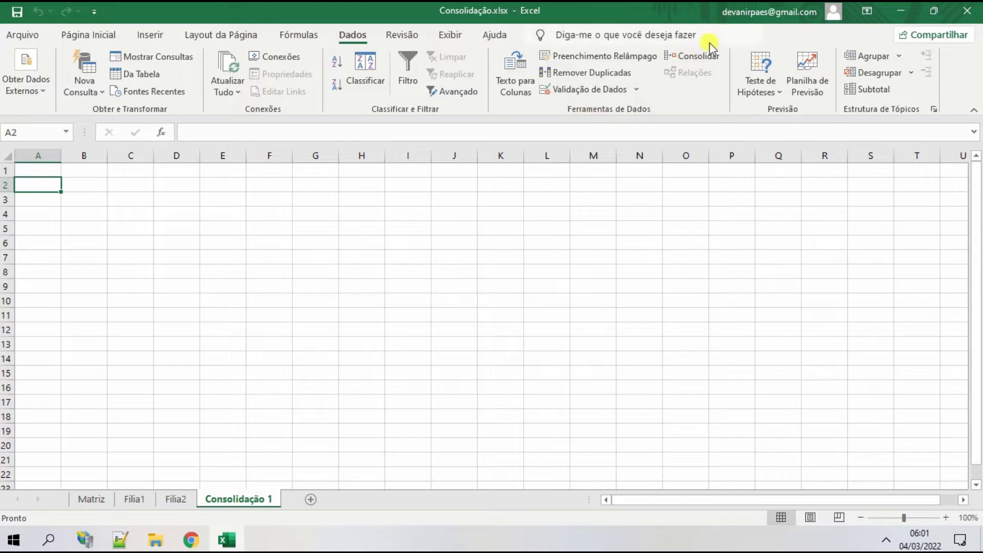
click(699, 53)
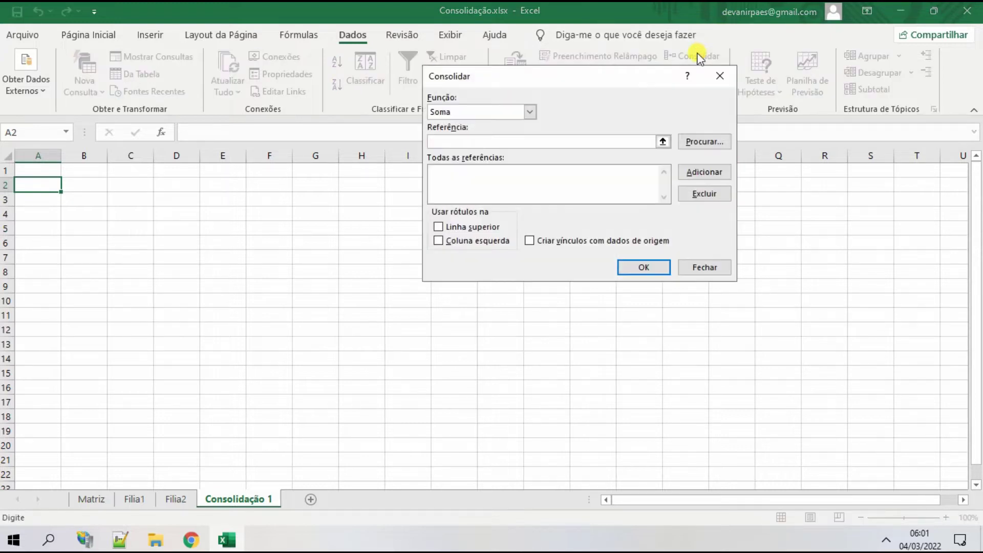
click(529, 112)
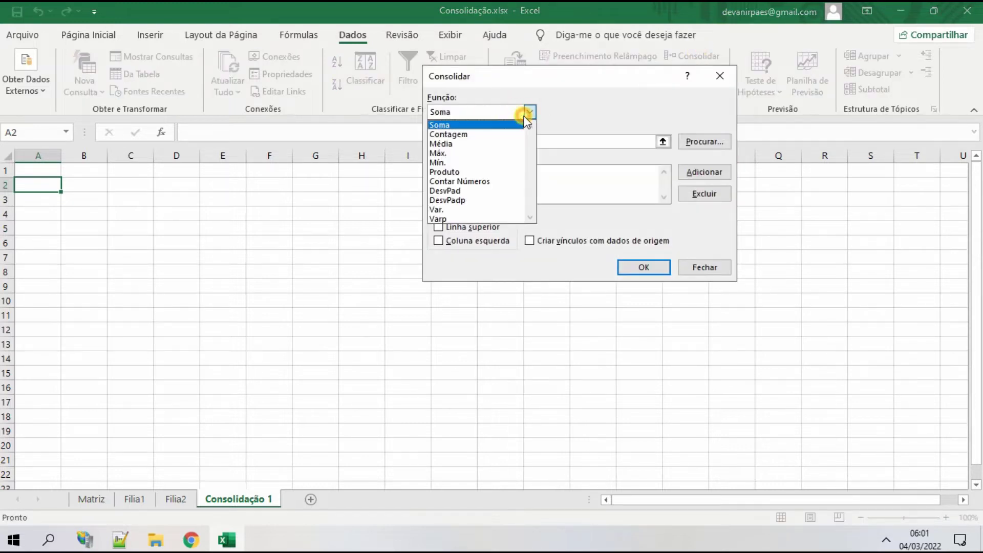
click(471, 124)
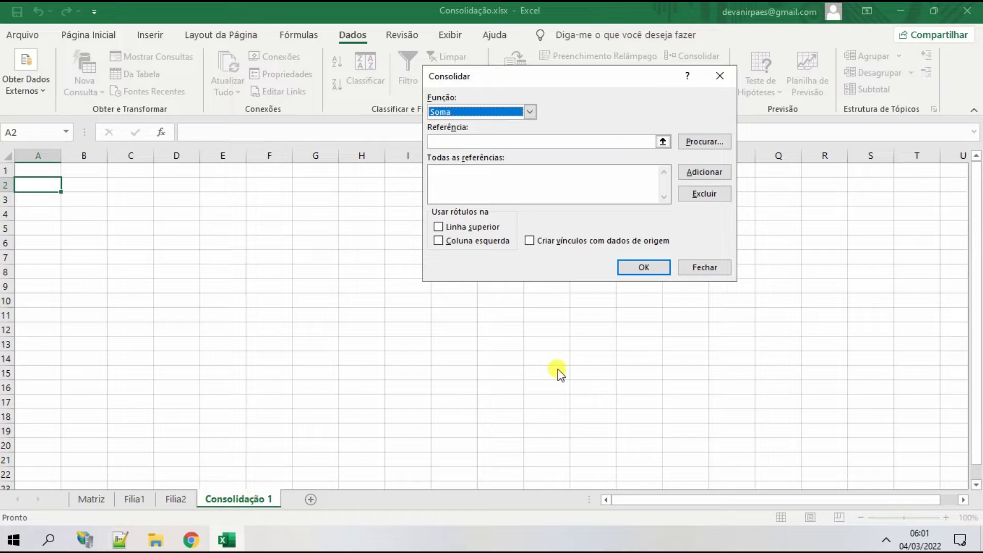
Step: Add the range A3:E8 of the Matriz sheet, without its totals, to the consolidation references
click(662, 143)
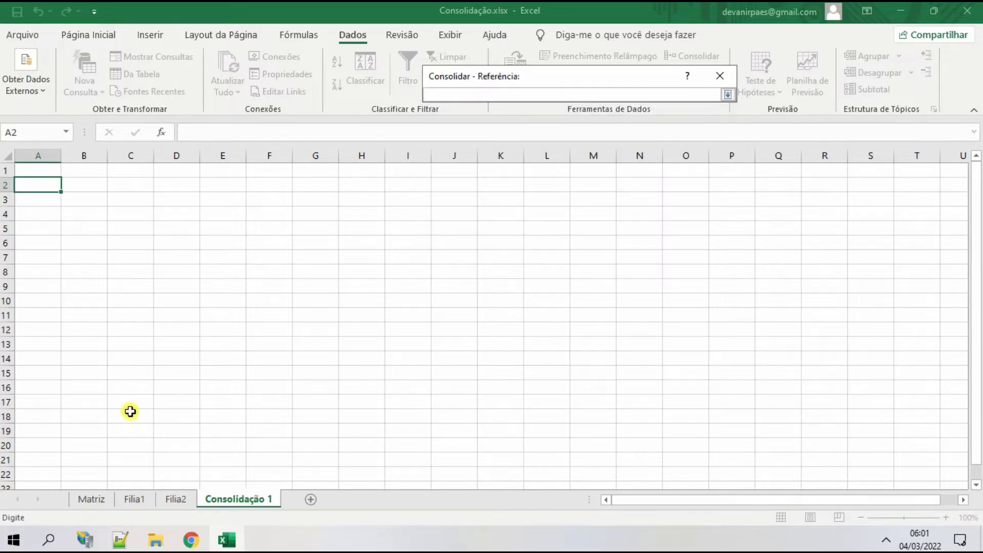
click(88, 499)
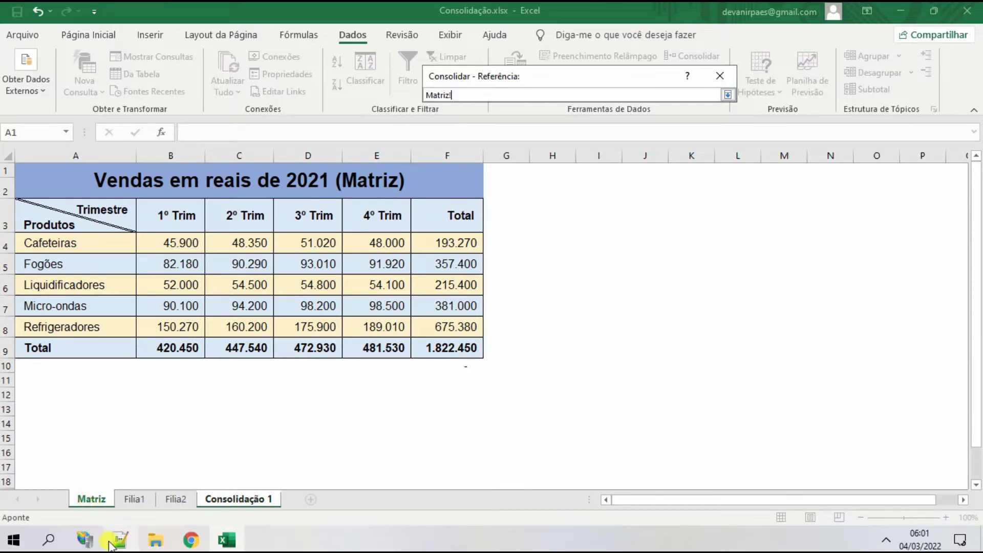
drag(54, 215, 371, 325)
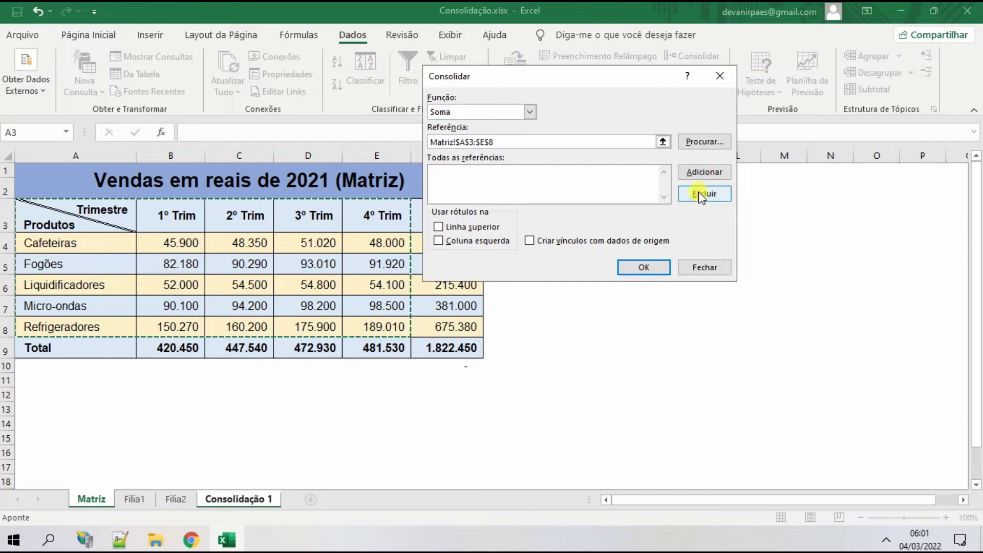
click(701, 172)
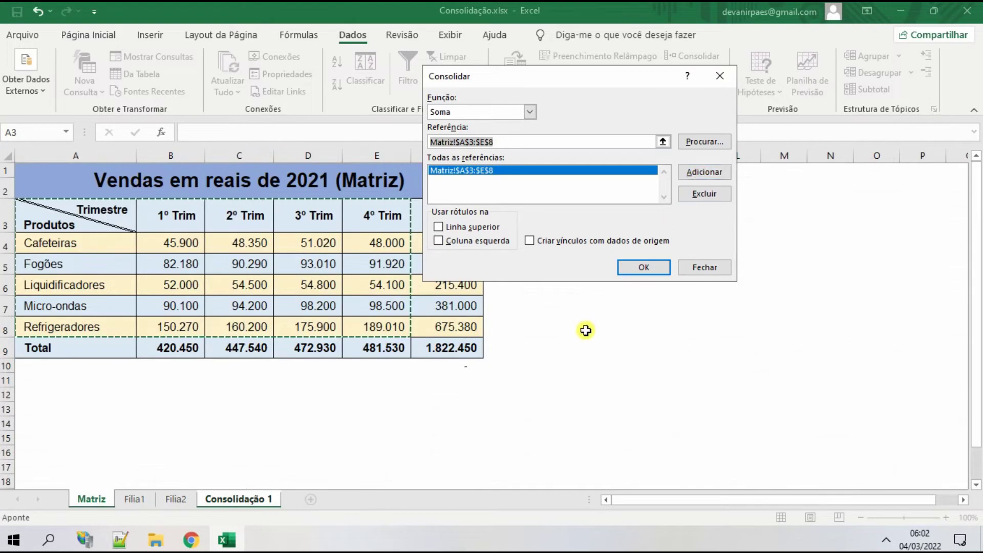
Step: Add the same range A3:E8 from the Filia1 and Filia2 sheets to the consolidation references
click(136, 500)
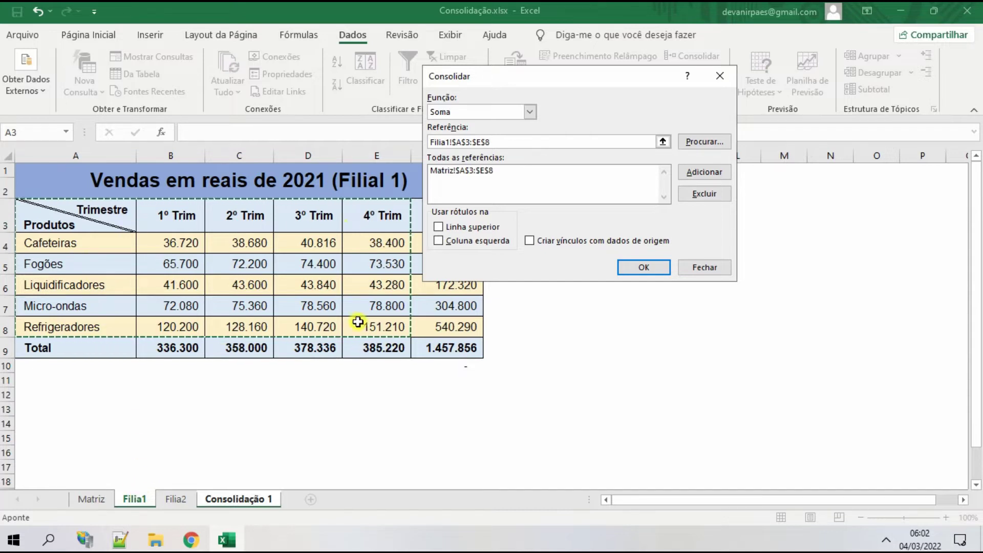
drag(566, 77, 660, 63)
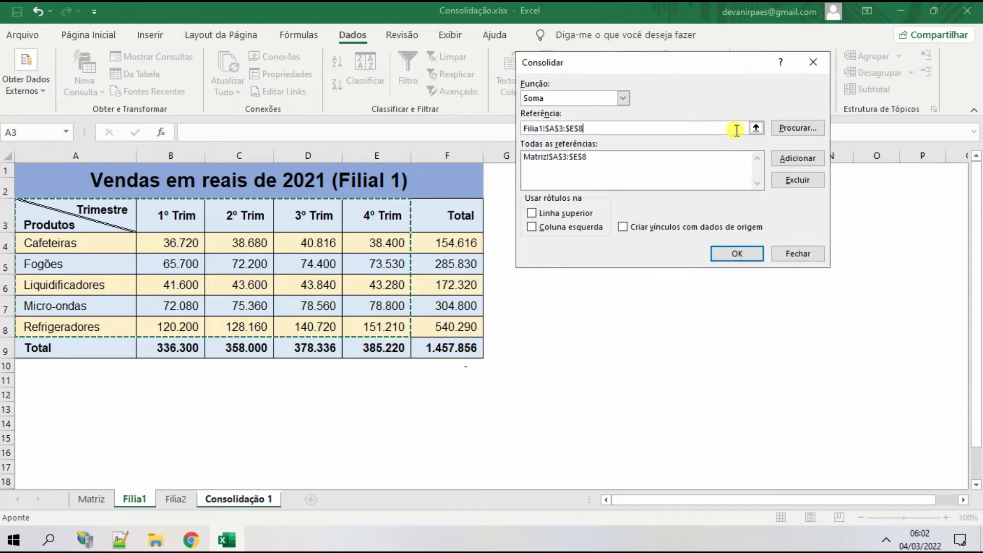
click(808, 158)
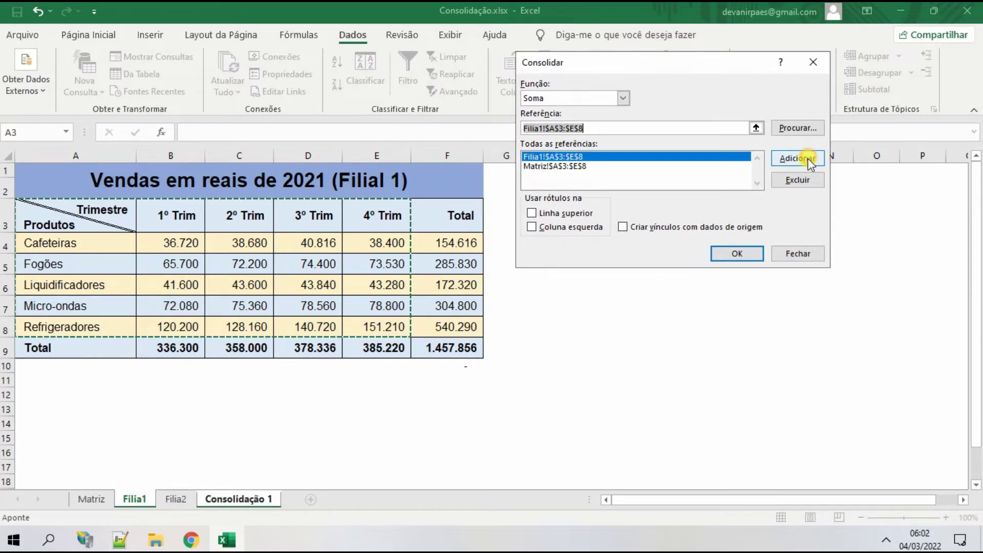
click(538, 159)
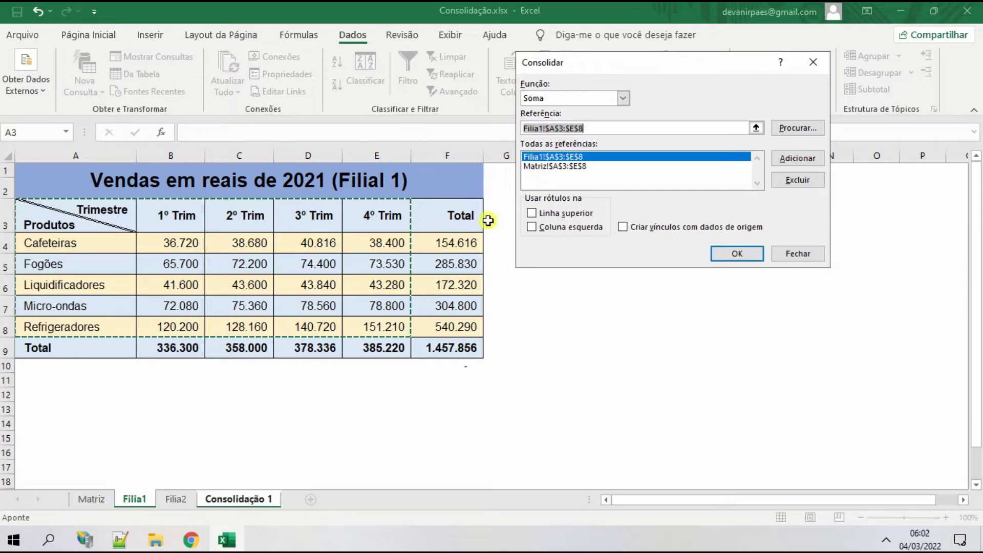
click(176, 499)
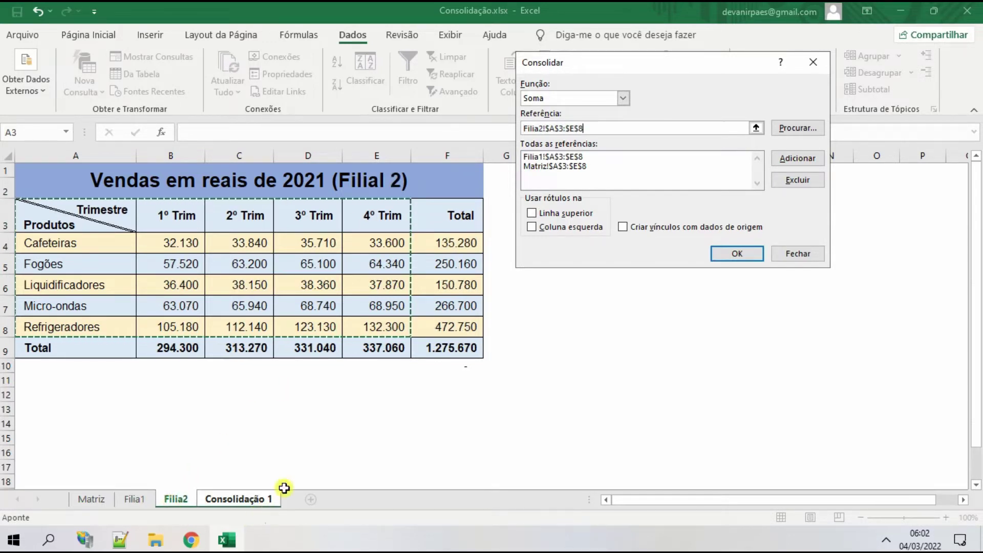
click(783, 160)
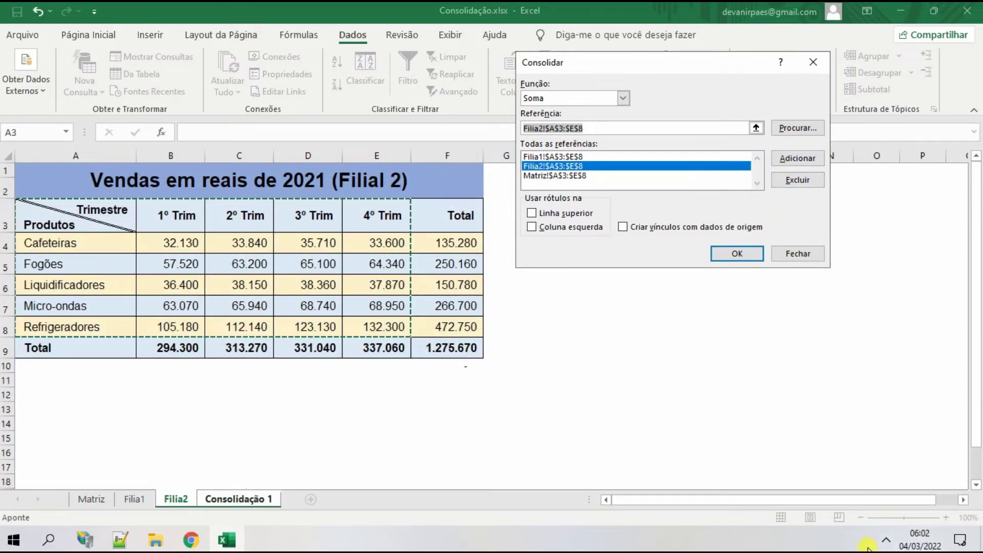
Step: Consolidate the three ranges using top-row and left-column labels, and autofit column A to the product names
click(546, 176)
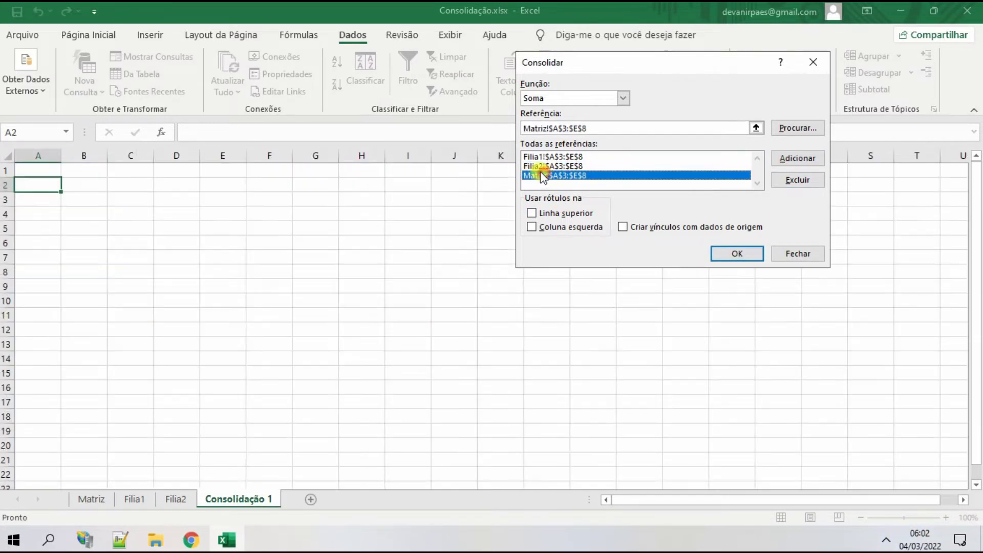
click(531, 156)
click(530, 165)
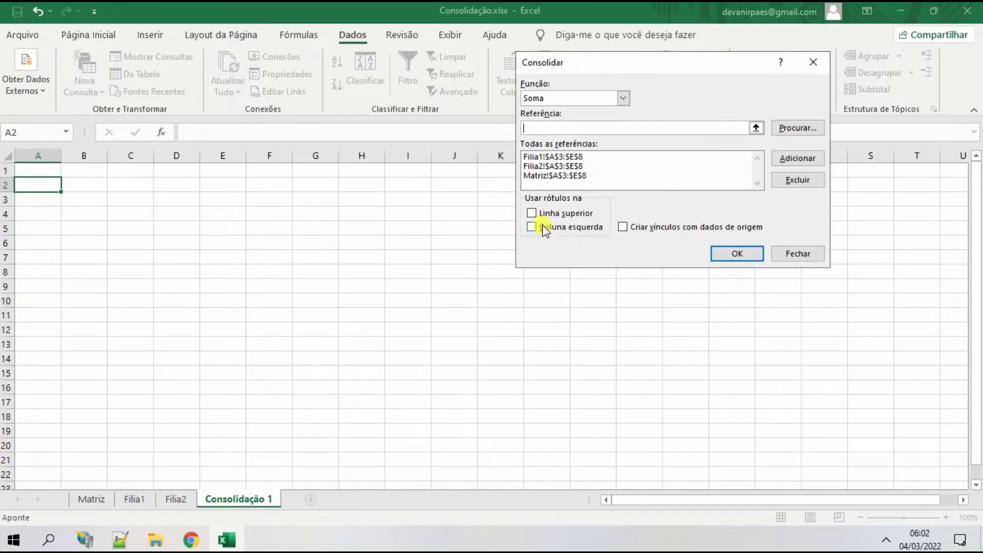
click(537, 215)
click(546, 231)
click(736, 252)
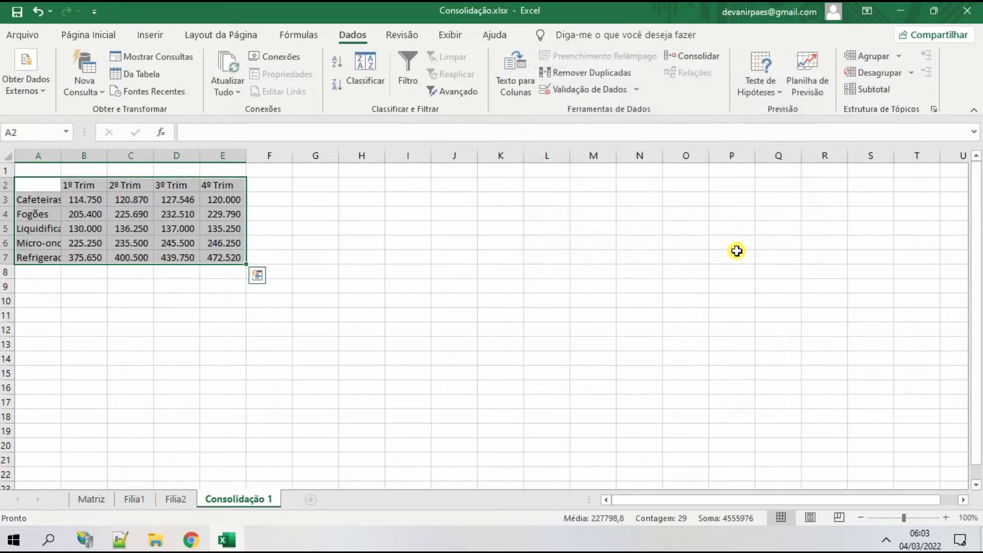
double_click(62, 159)
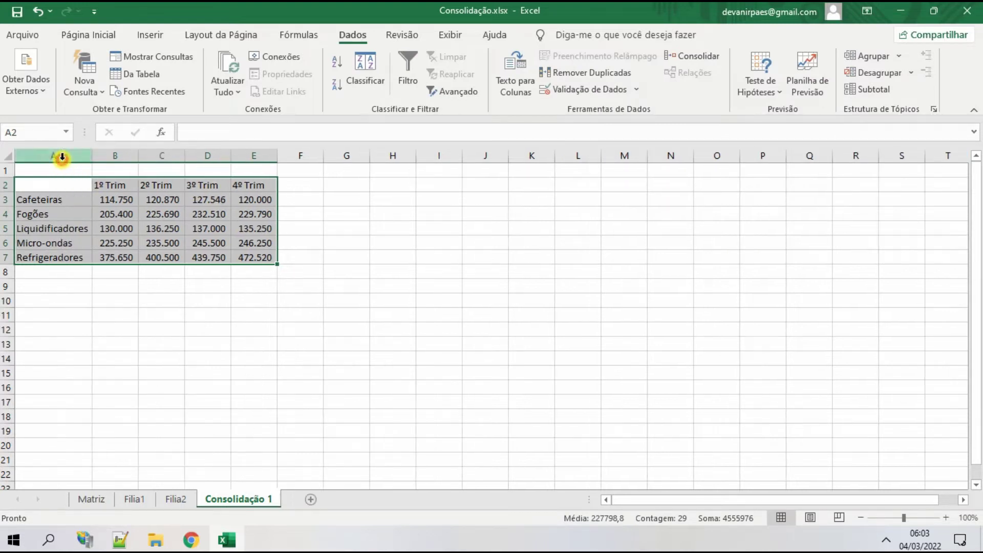
click(195, 316)
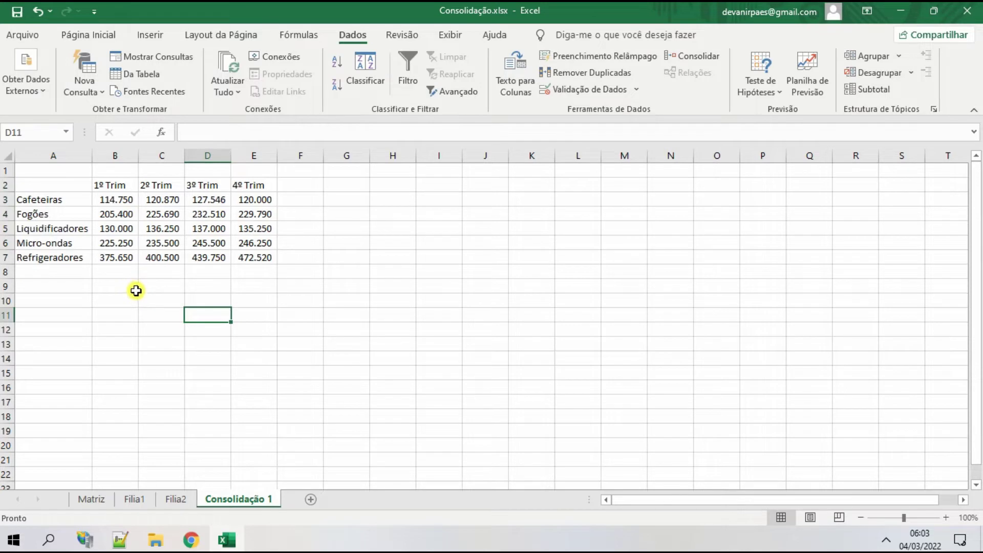
Step: Compare the consolidated 1º Trim Cafeteiras value with the matching source cells on the Matriz, Filia1 and Filia2 sheets
click(124, 196)
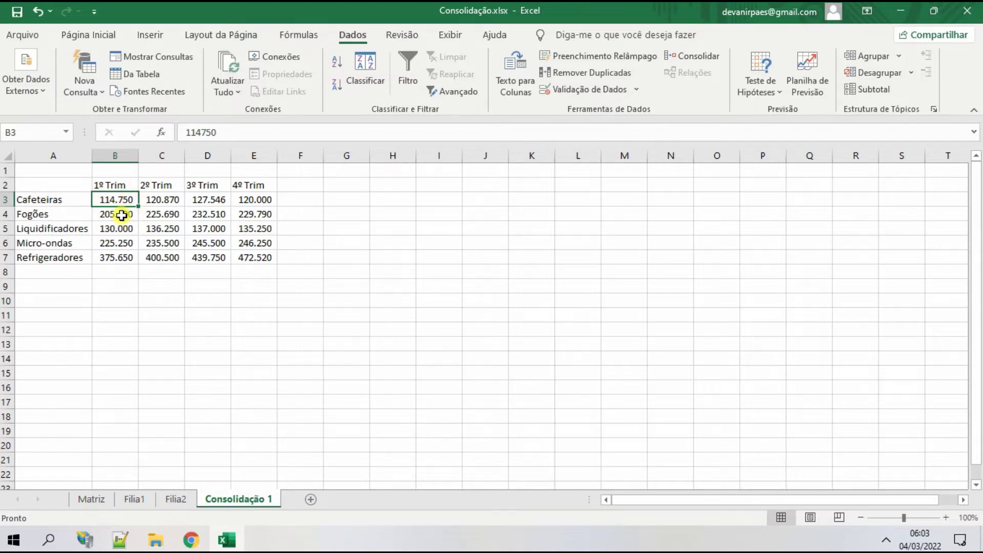
click(92, 499)
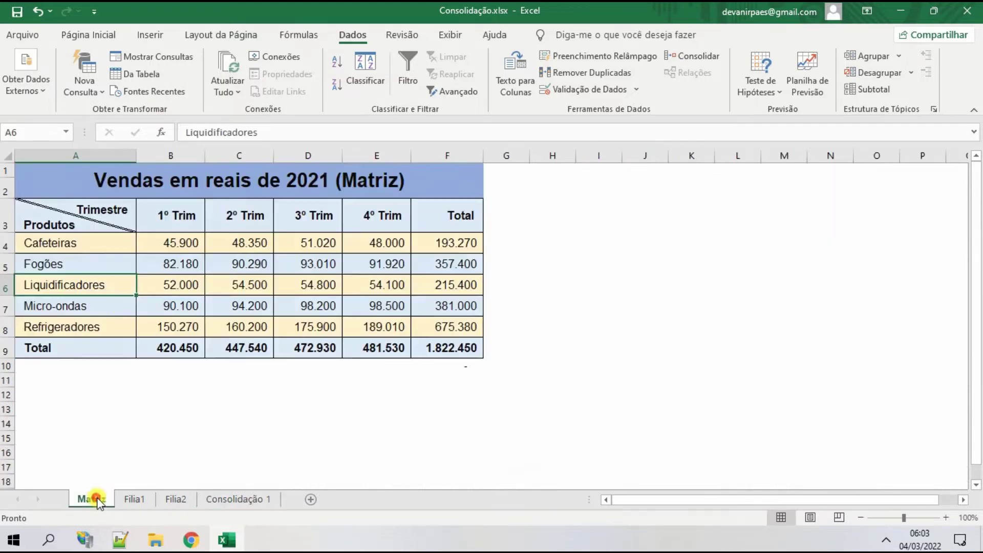
click(169, 241)
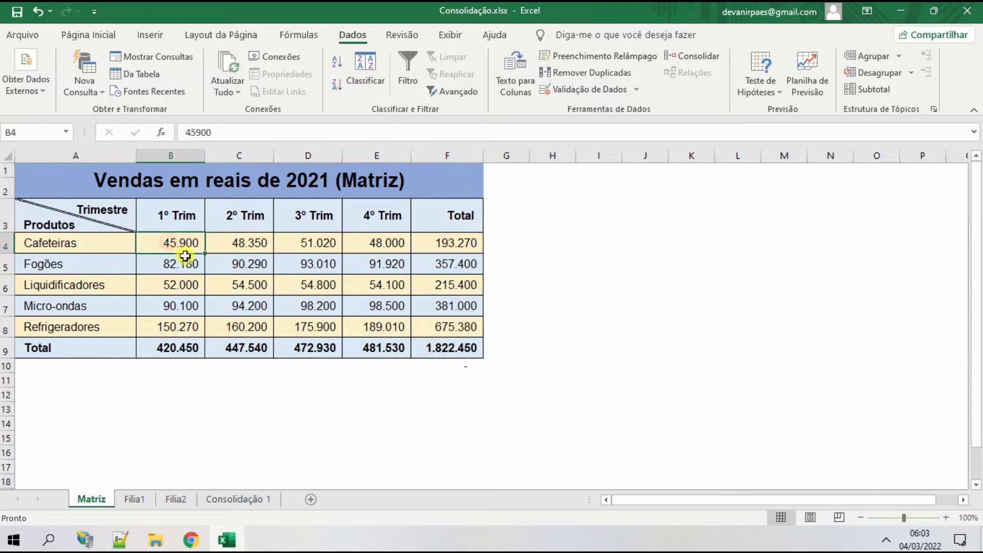
click(137, 496)
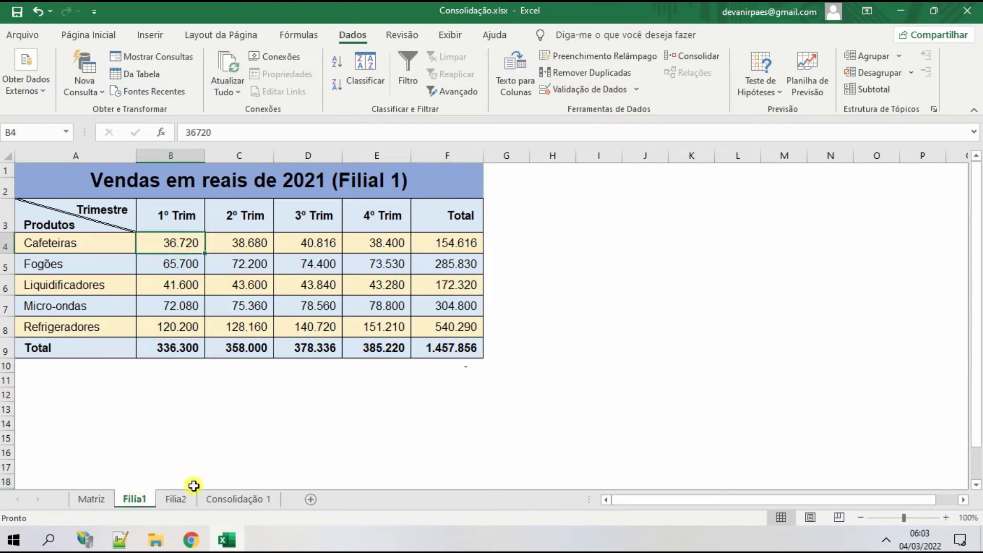
click(174, 497)
click(172, 258)
click(172, 244)
click(241, 498)
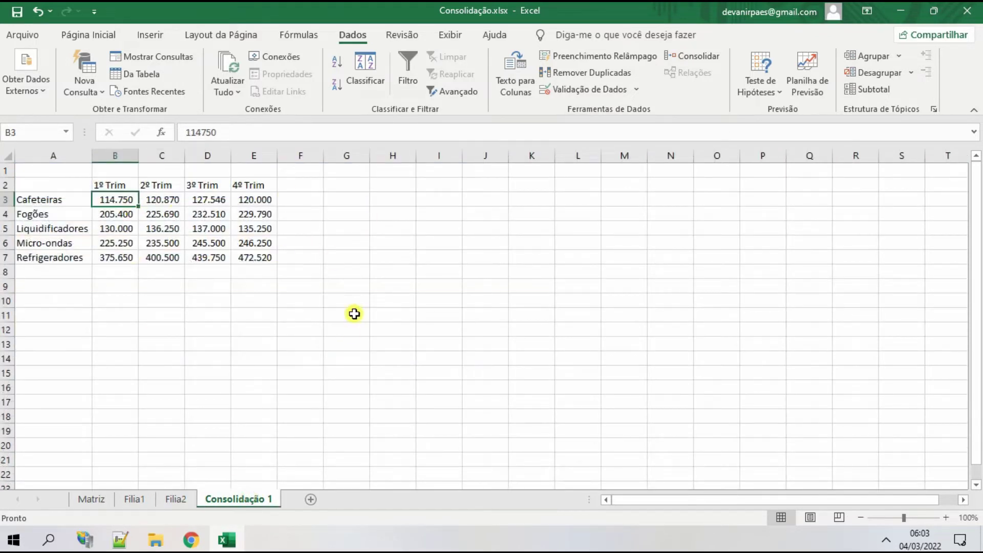
Step: Inspect the content of cell B3 on the Consolidação 1 sheet to see whether it holds a formula or a fixed value
click(290, 200)
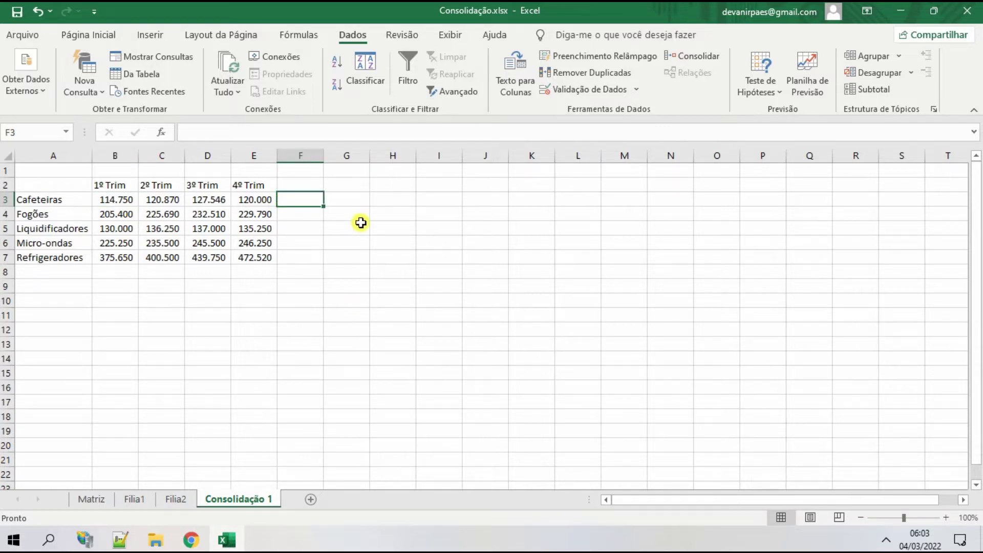
click(125, 195)
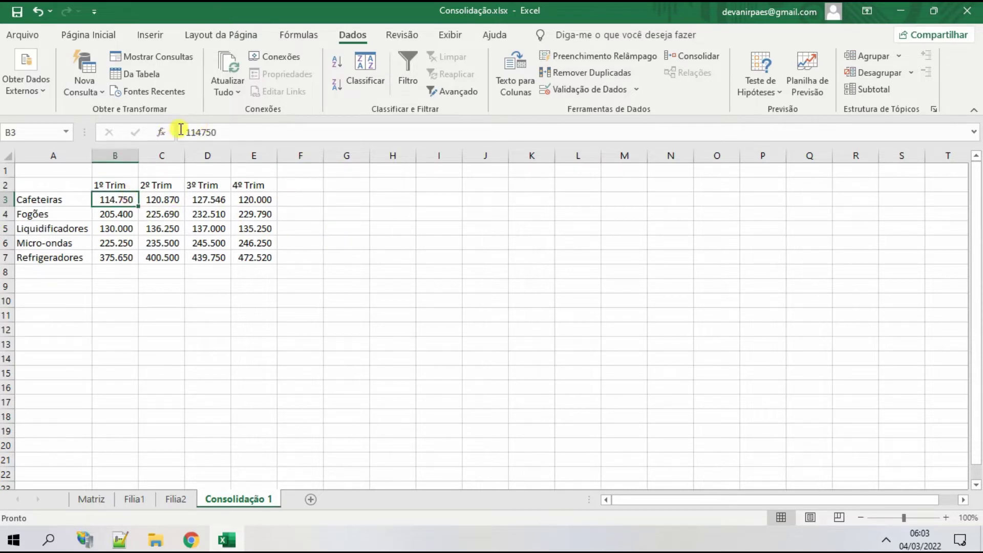
drag(181, 130, 284, 131)
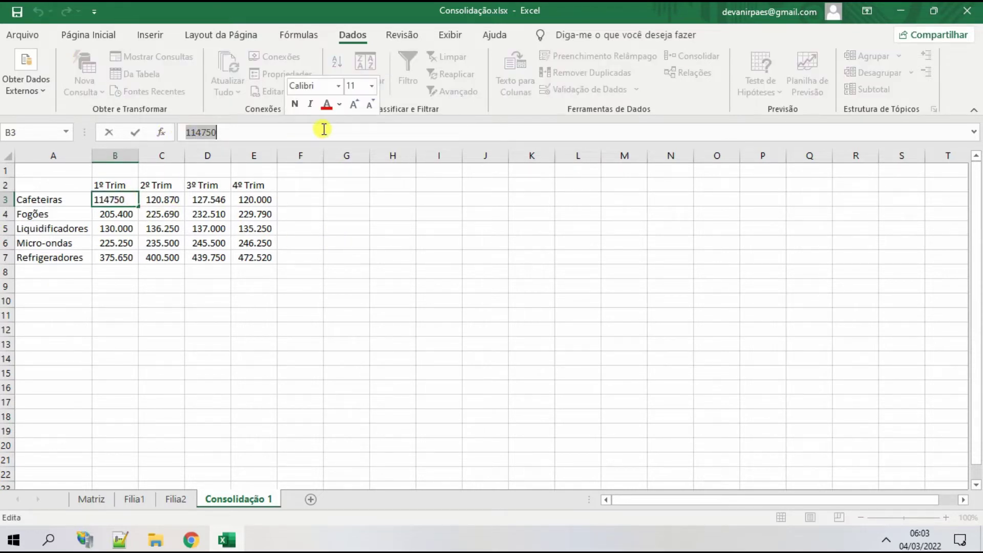
click(122, 242)
click(128, 199)
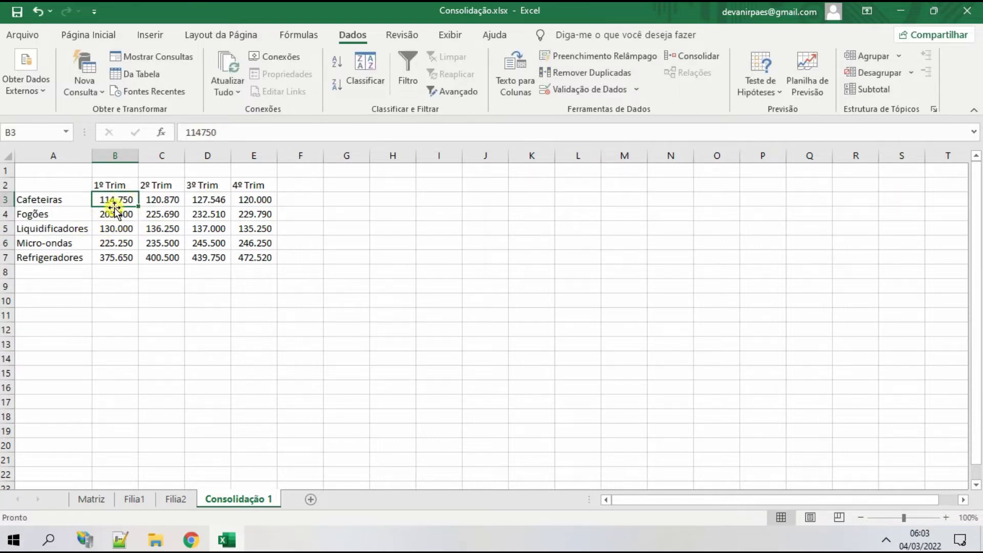
Step: Set the 1º Trim Cafeteiras sales on the Matriz sheet to 245900 and check the Consolidação 1 table for an update
click(90, 500)
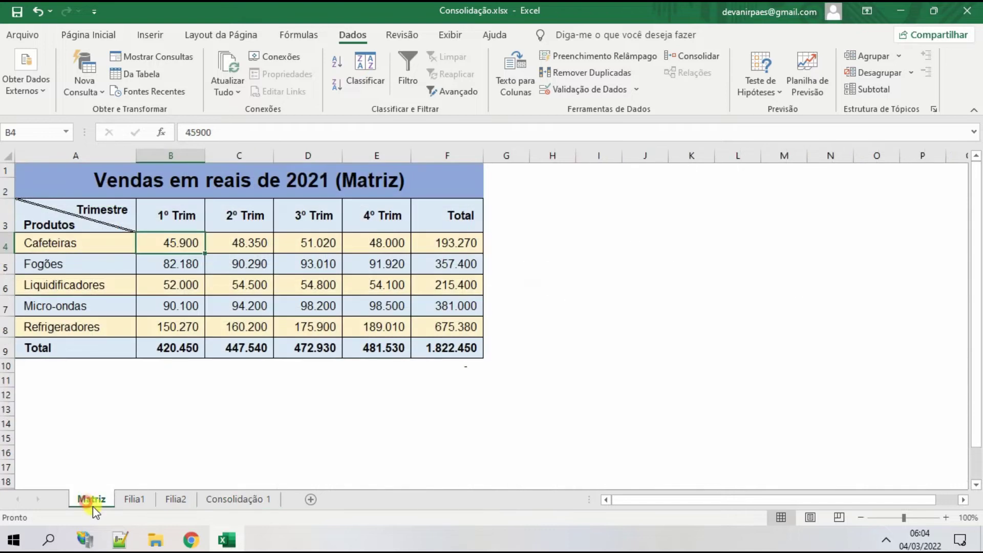
double_click(163, 243)
text(245.)
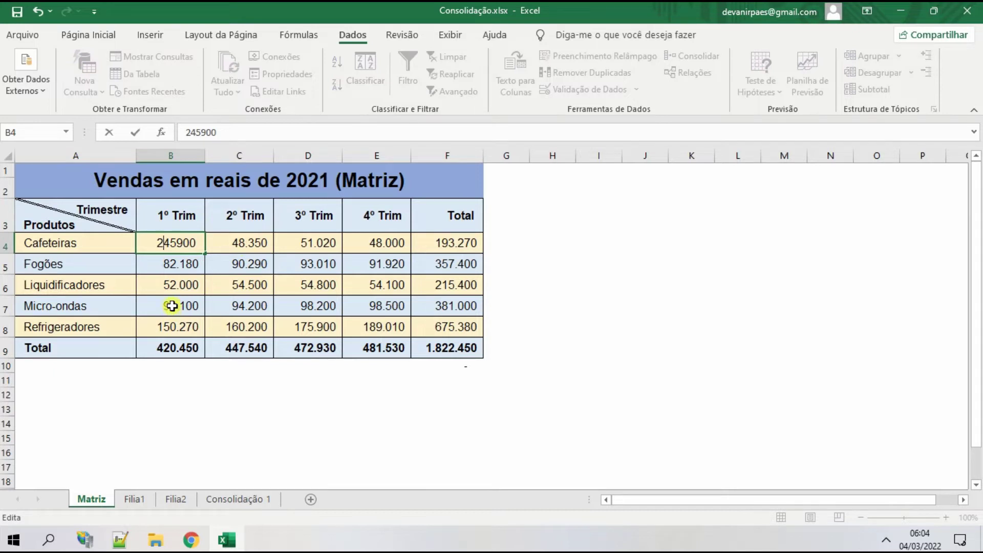
click(181, 270)
click(187, 240)
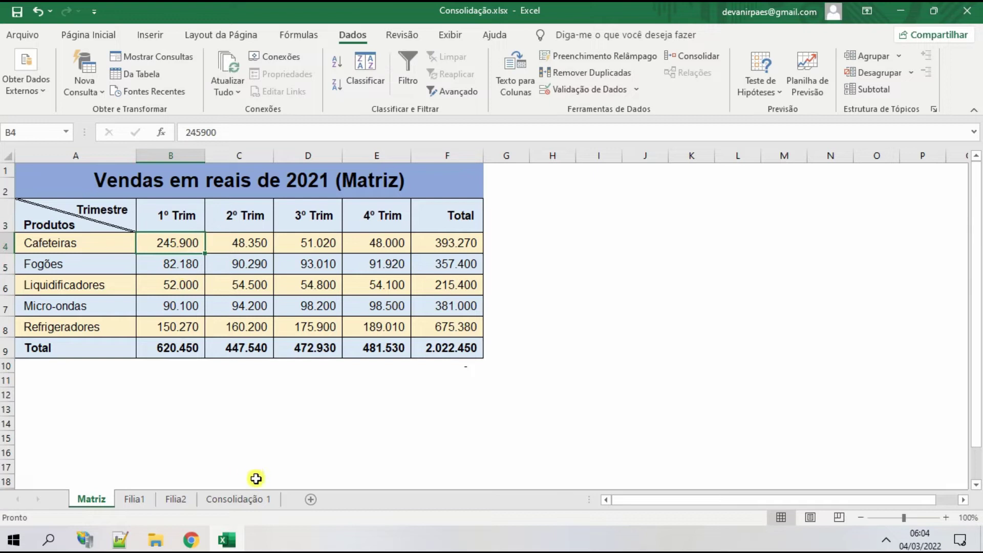
click(248, 499)
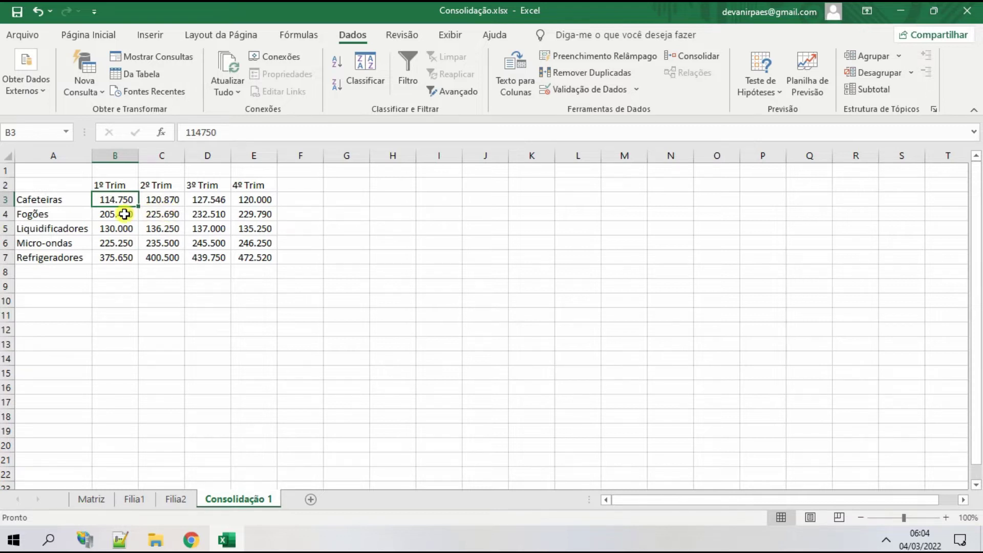
Step: Restore the 1º Trim Cafeteiras sales on the Matriz sheet to 45900 and return to the Consolidação 1 sheet
click(92, 499)
double_click(175, 240)
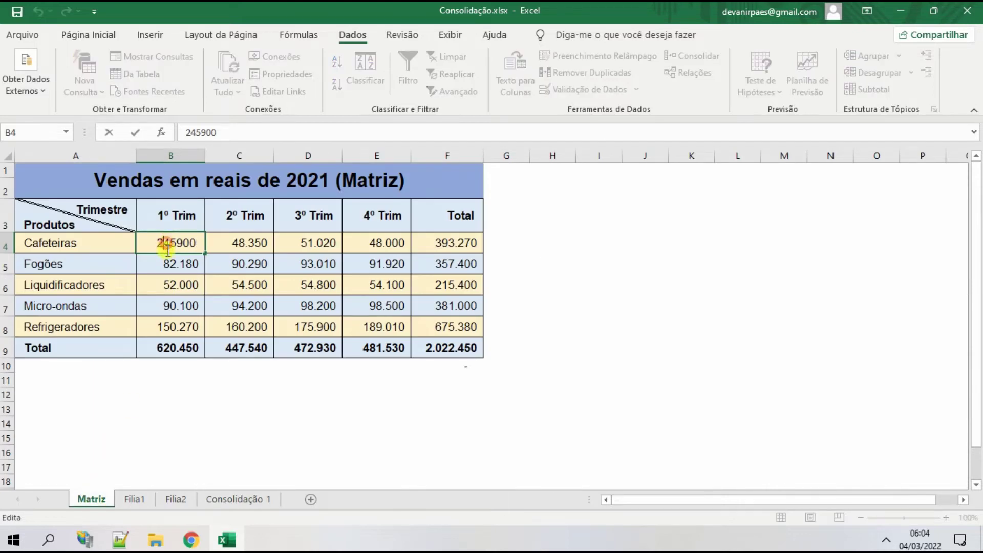
key(BackSpace)
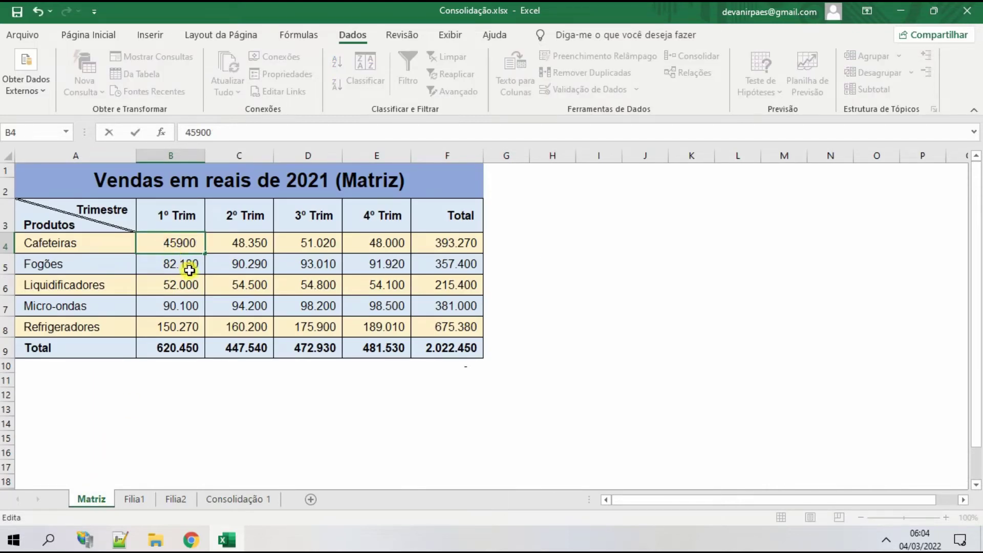
key(Return)
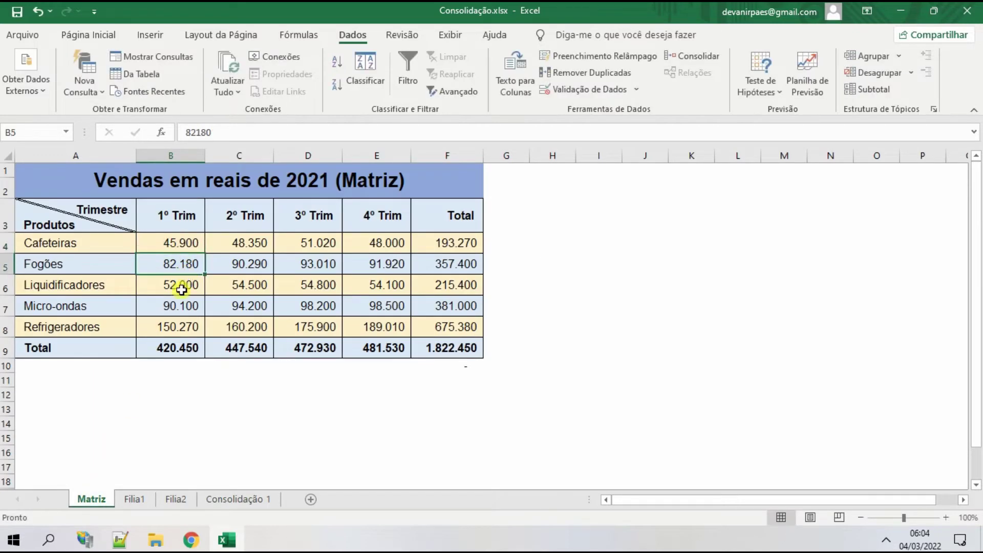
click(272, 504)
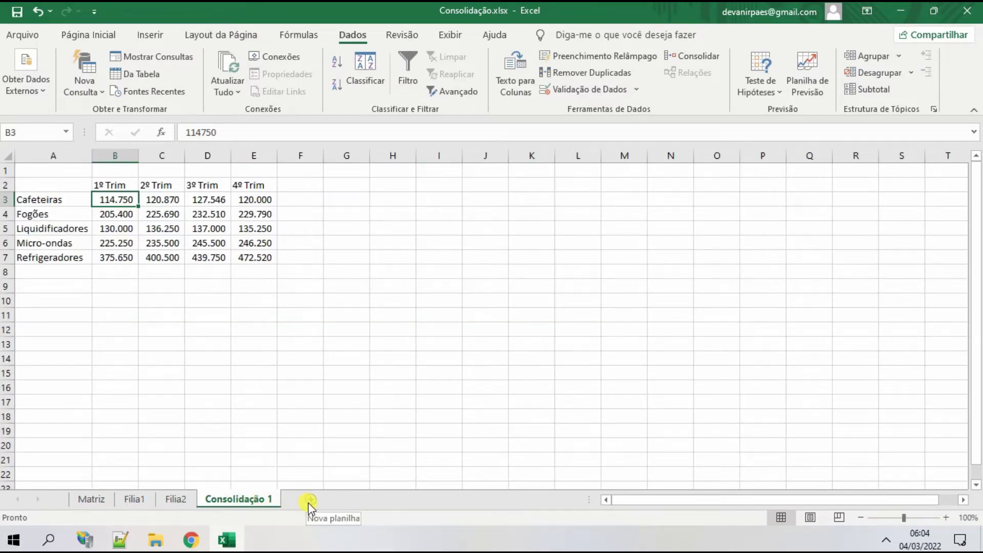
Step: Add a new sheet after Consolidação 1 and name it Consolidação 2
click(309, 500)
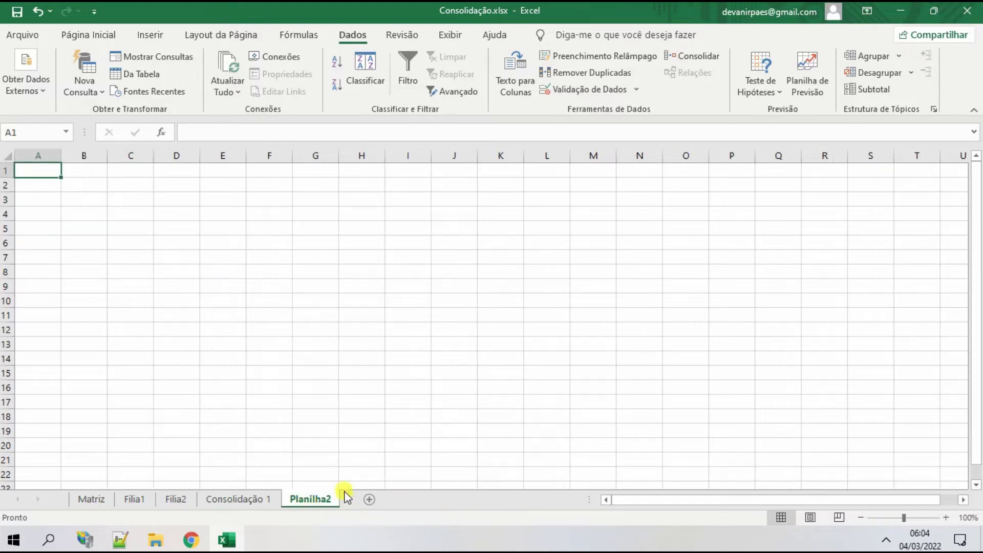
right_click(323, 489)
click(402, 335)
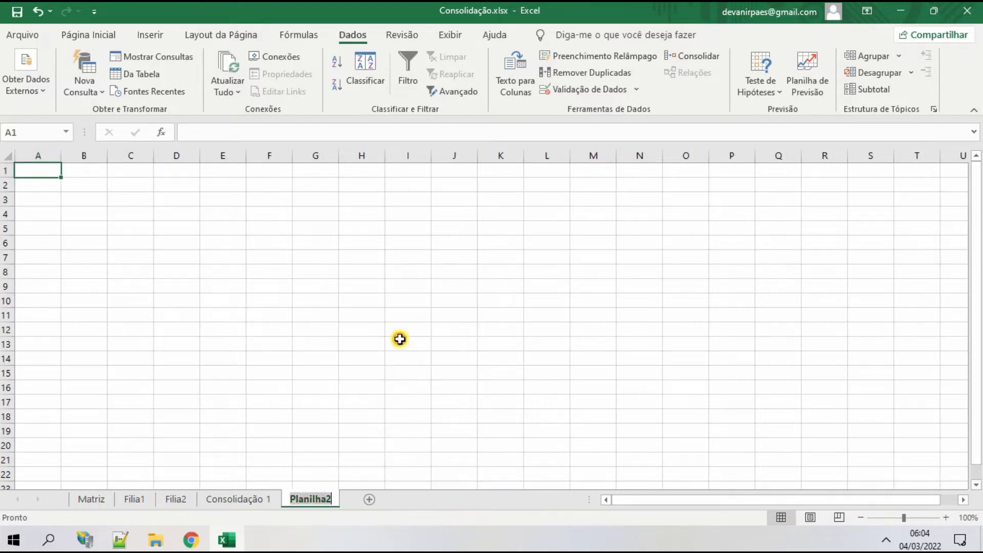
text(Consolidação 2)
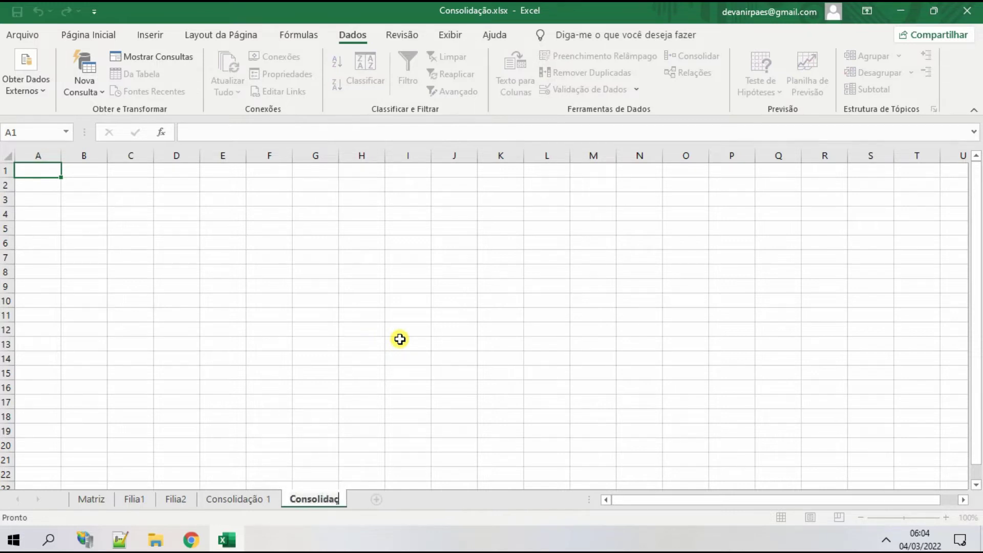
key(Return)
Step: Start a Soma consolidation at cell A2 of Consolidação 2 and add the range A3:E8 of the Matriz sheet as a reference
click(39, 184)
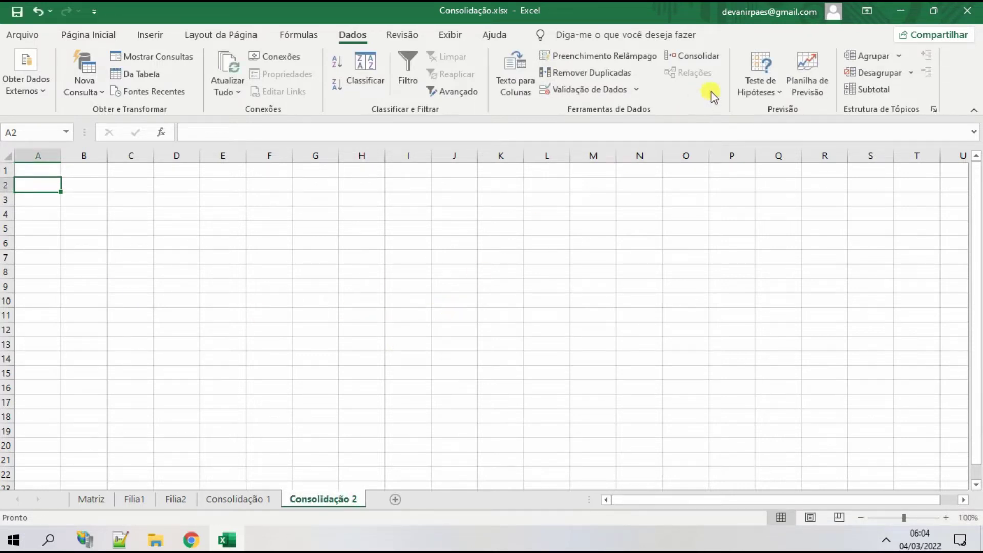
click(711, 55)
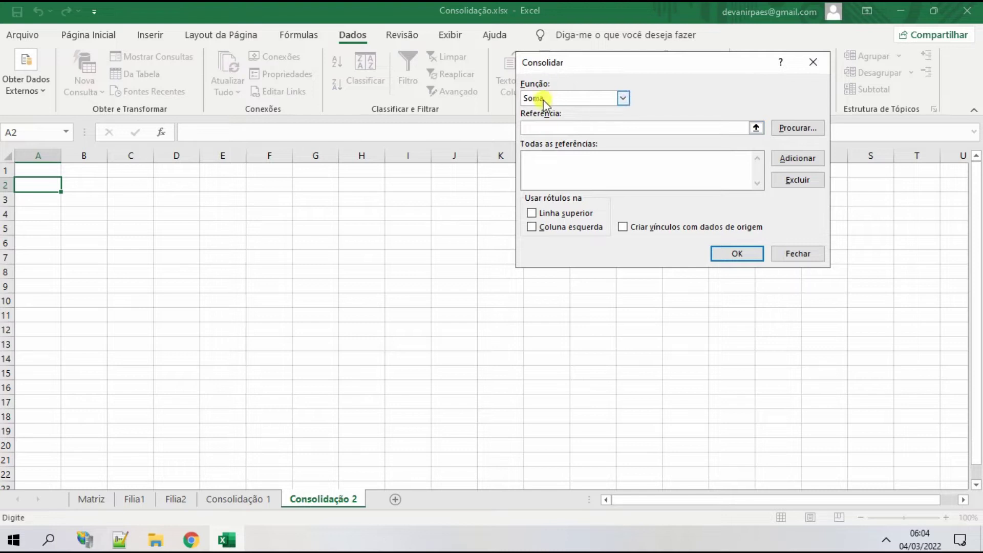
click(90, 499)
click(54, 220)
drag(396, 341, 394, 330)
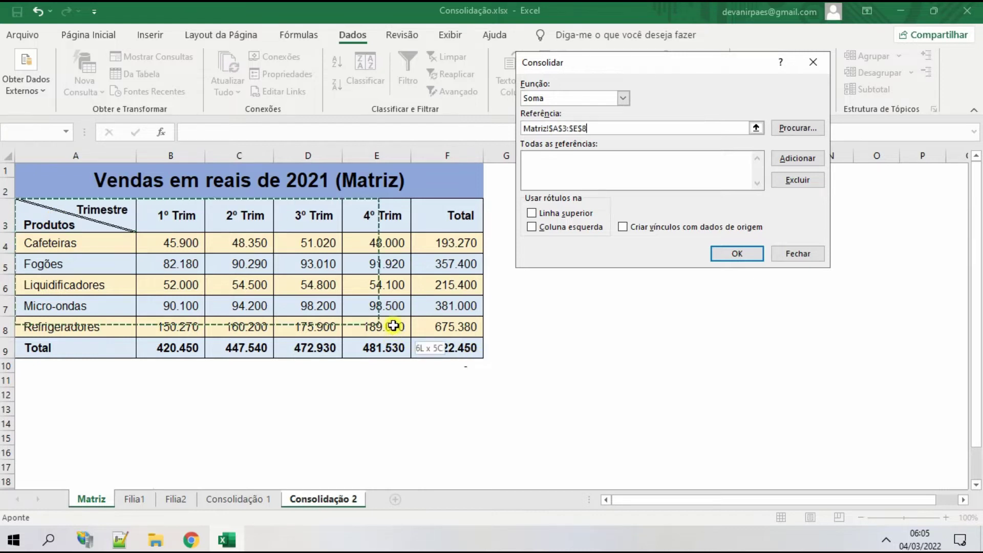
click(813, 158)
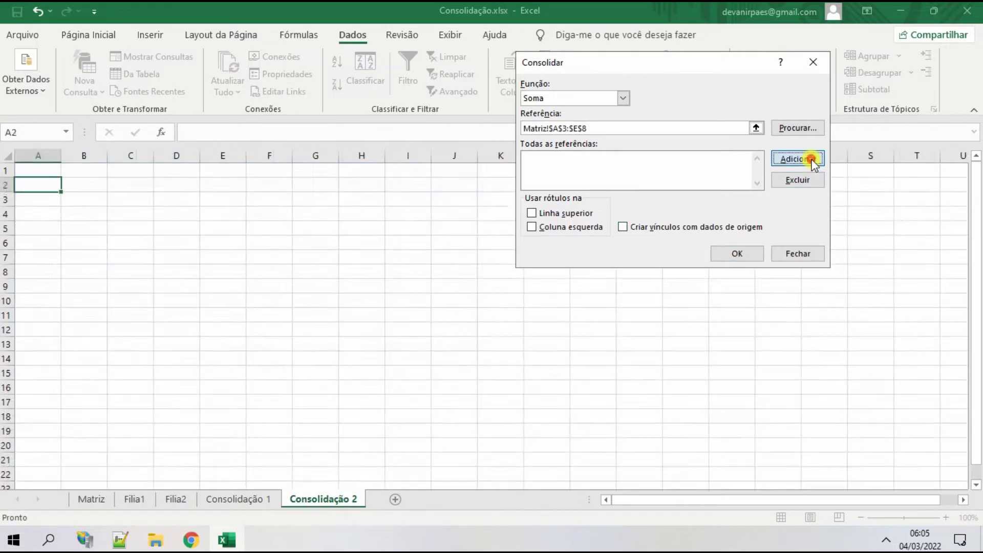
Step: Add the range A3:E8 from both the Filia1 and Filia2 sheets to the references of the linked sheet's consolidation
click(131, 499)
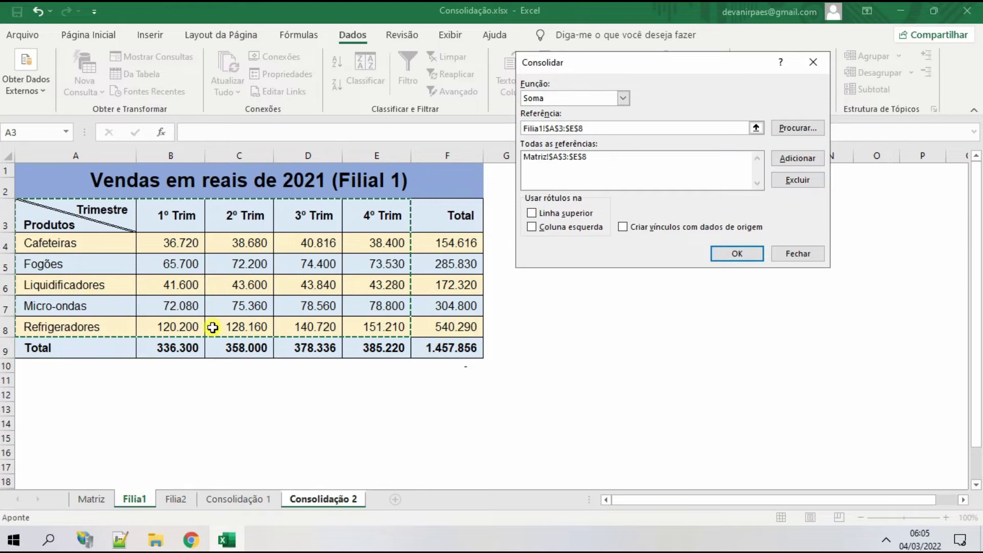
click(807, 159)
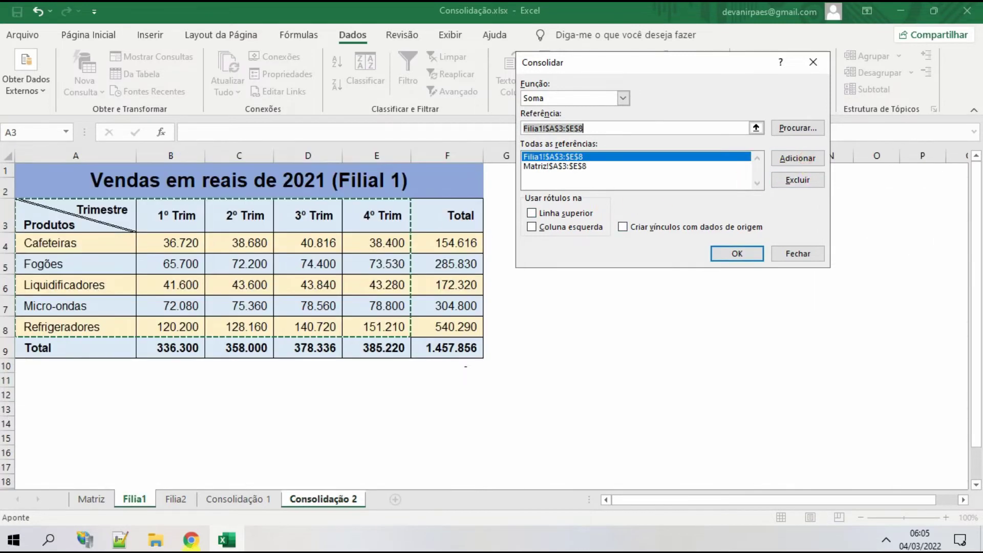
click(176, 499)
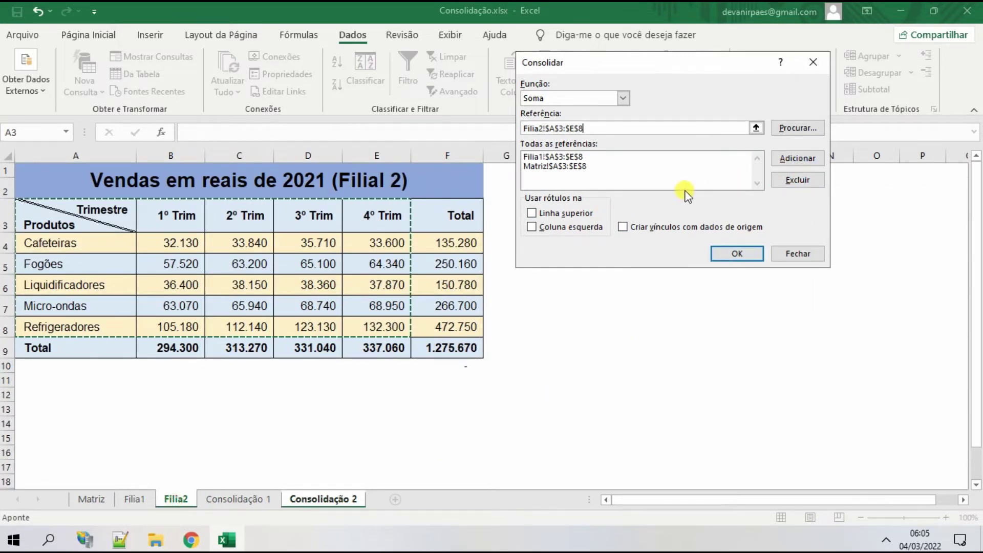
click(812, 160)
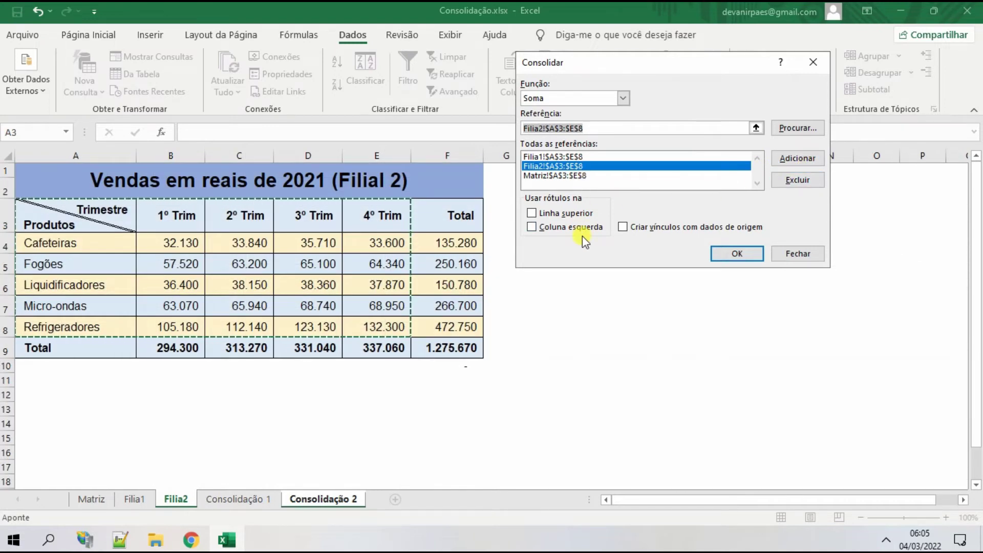
Step: Consolidate with top-row and left-column labels and links to the source data, and autofit column A to the product names
click(531, 212)
click(535, 227)
click(635, 228)
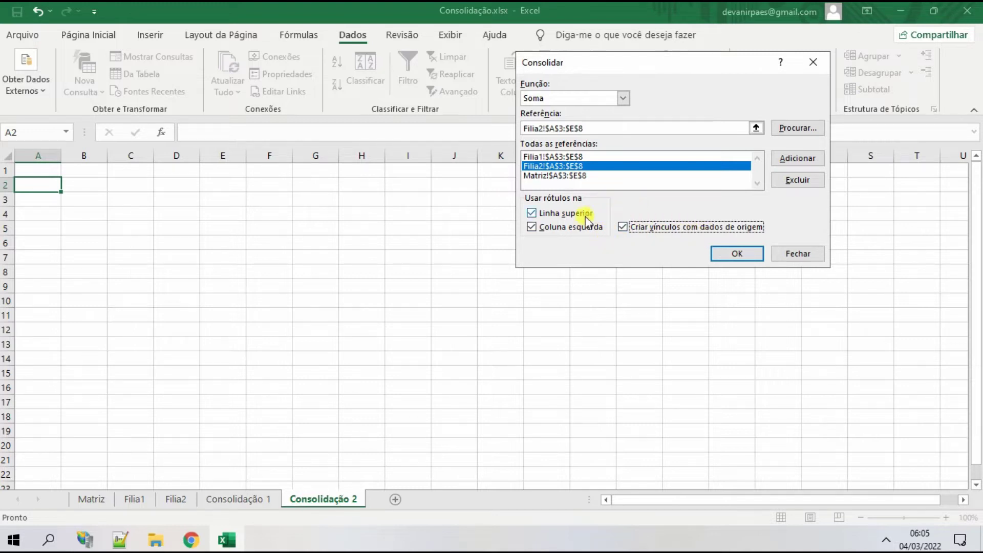
click(738, 253)
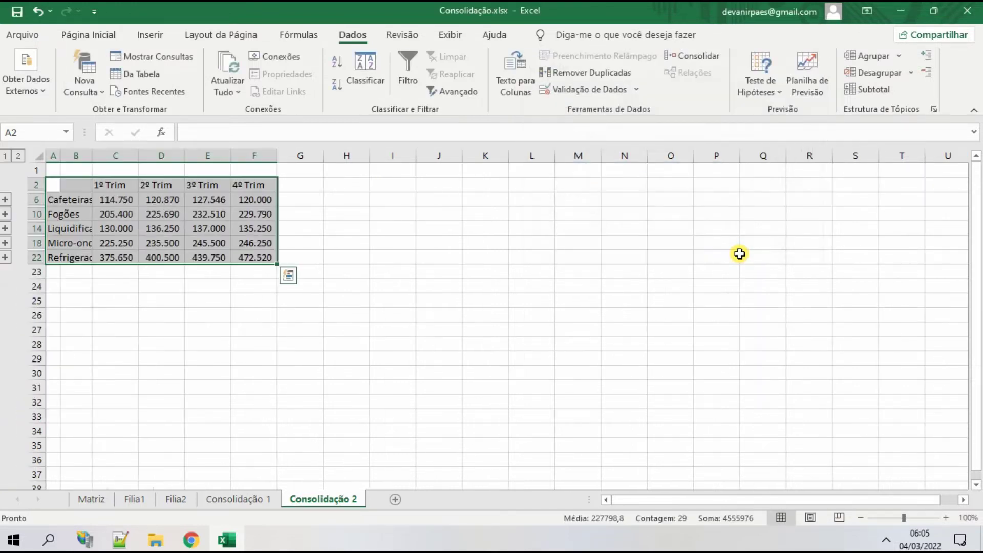
click(570, 273)
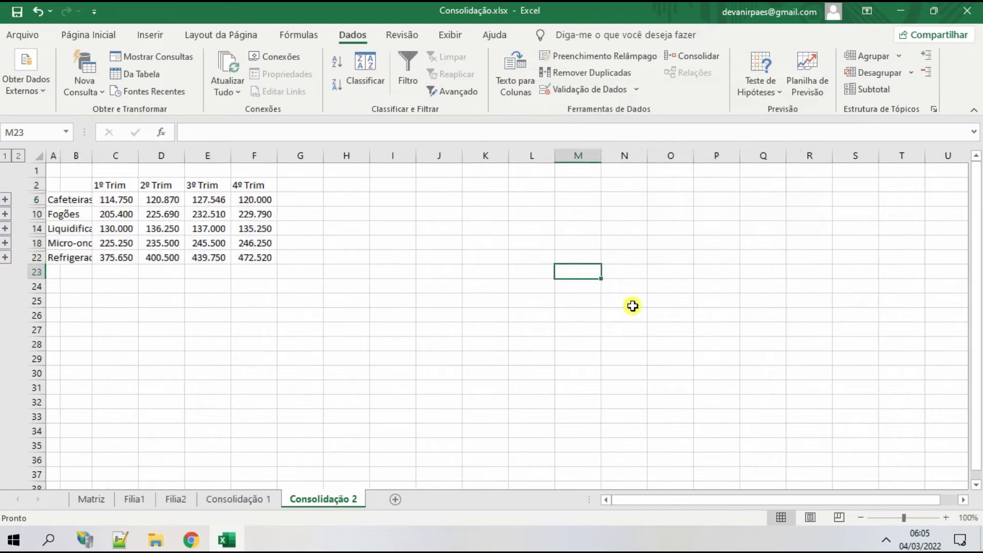
double_click(58, 155)
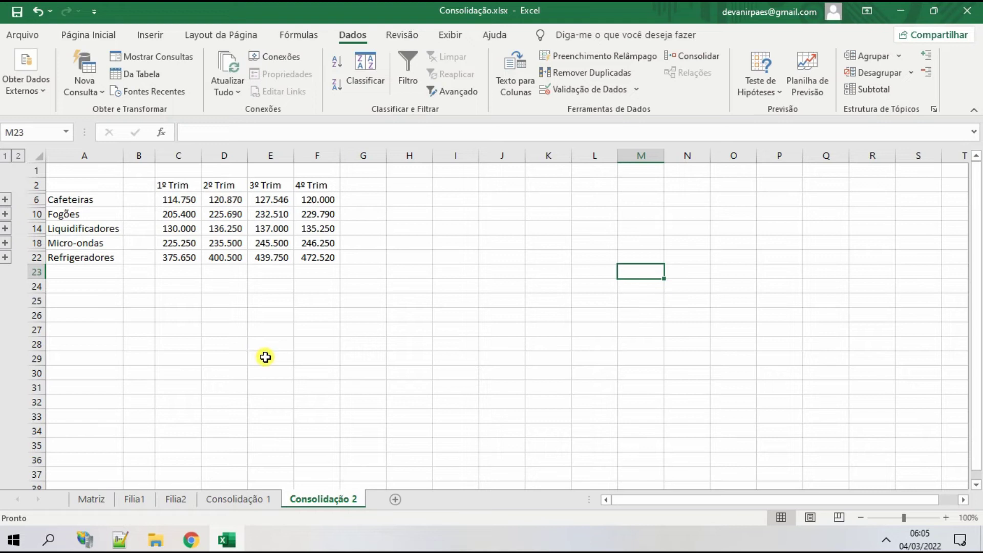
Step: Compare the content of the 1º Trim Cafeteiras cell on the Consolidação 1 and Consolidação 2 sheets
click(169, 202)
click(237, 500)
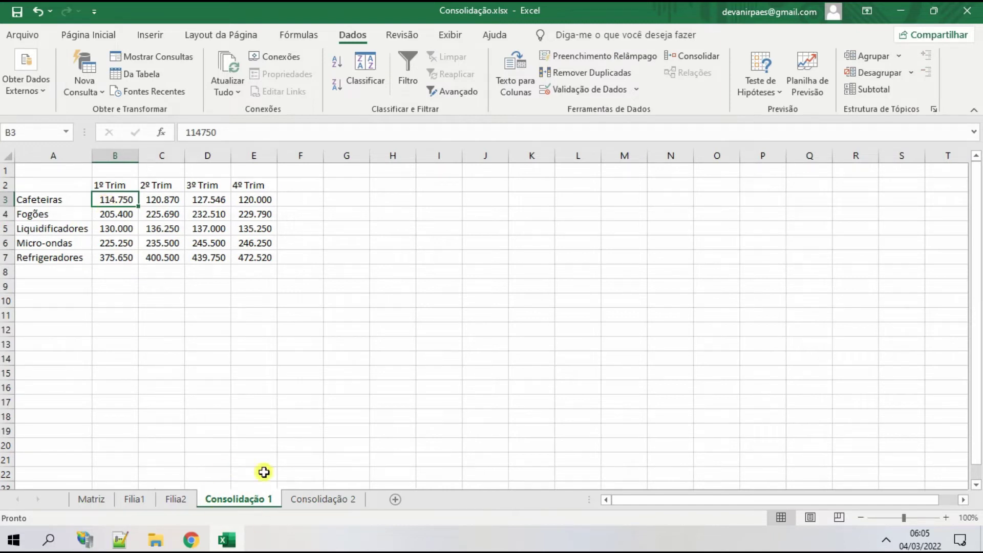
click(304, 500)
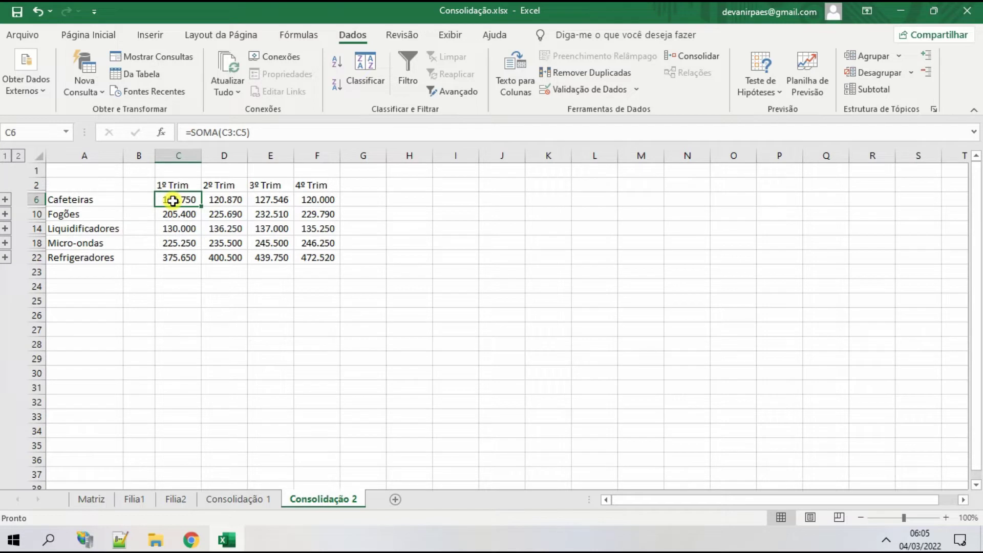
Step: Set the 1º Trim Cafeteiras value on the Matriz sheet to 245900
click(90, 500)
click(143, 248)
double_click(151, 245)
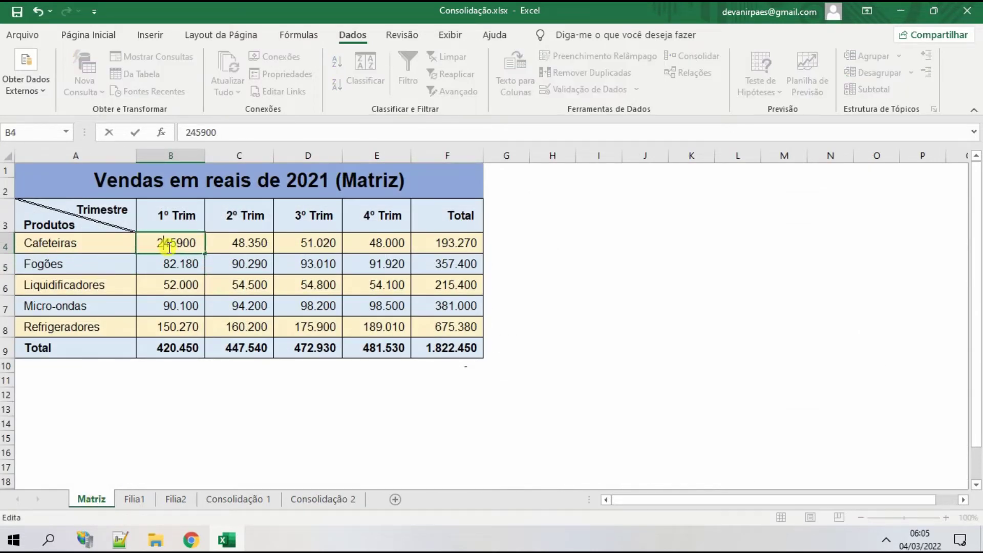
text(2)
key(Return)
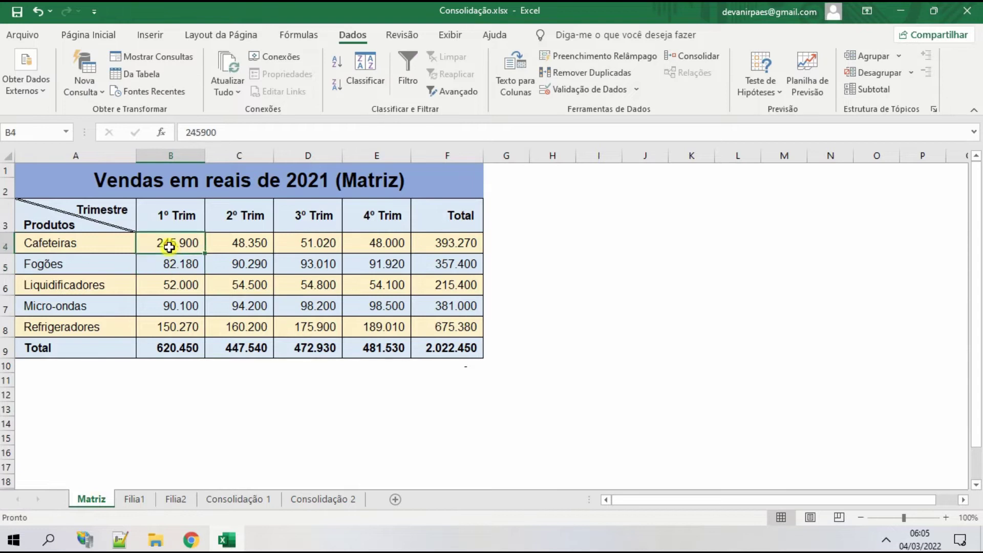
Step: Compare the 1º Trim Cafeteiras total on Consolidação 1 and Consolidação 2 after the source change
click(255, 499)
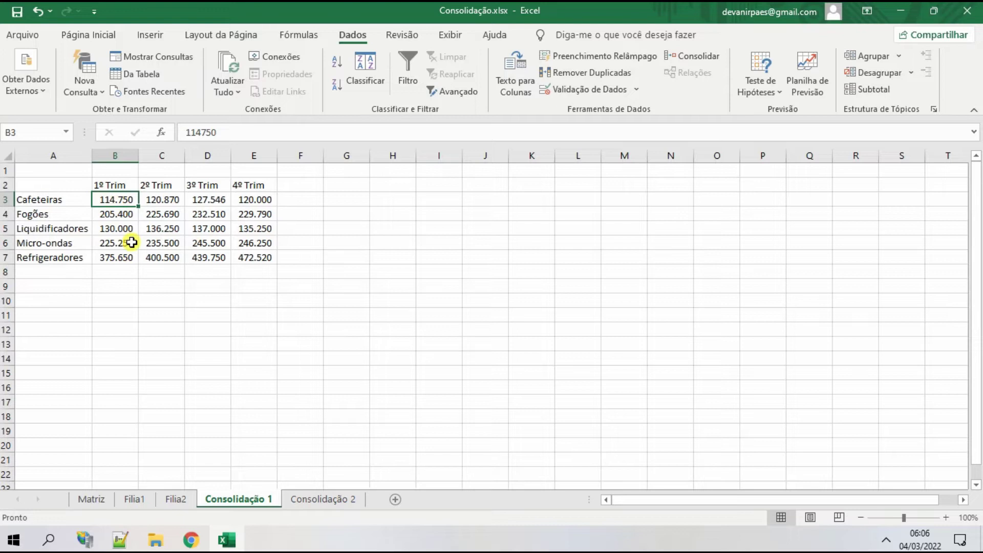
click(310, 502)
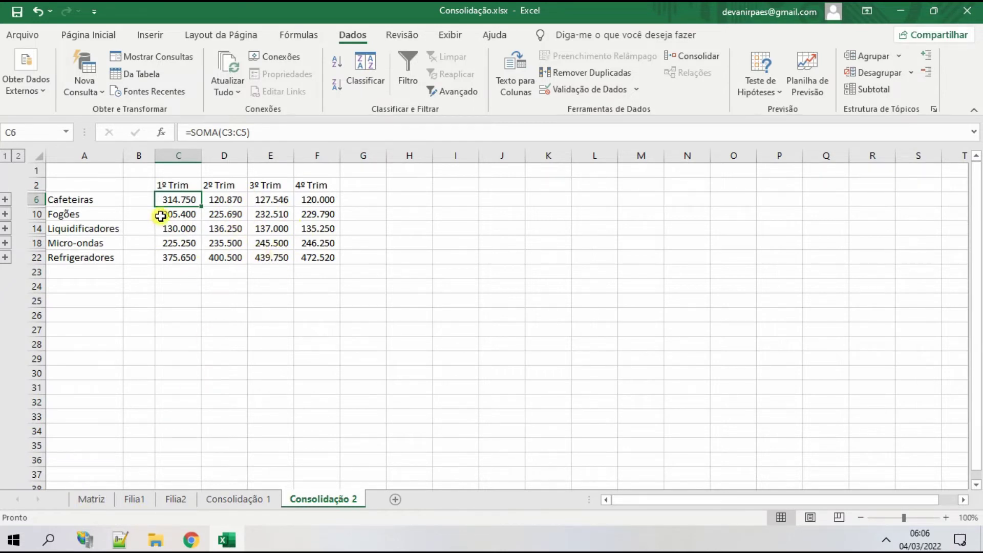
click(245, 501)
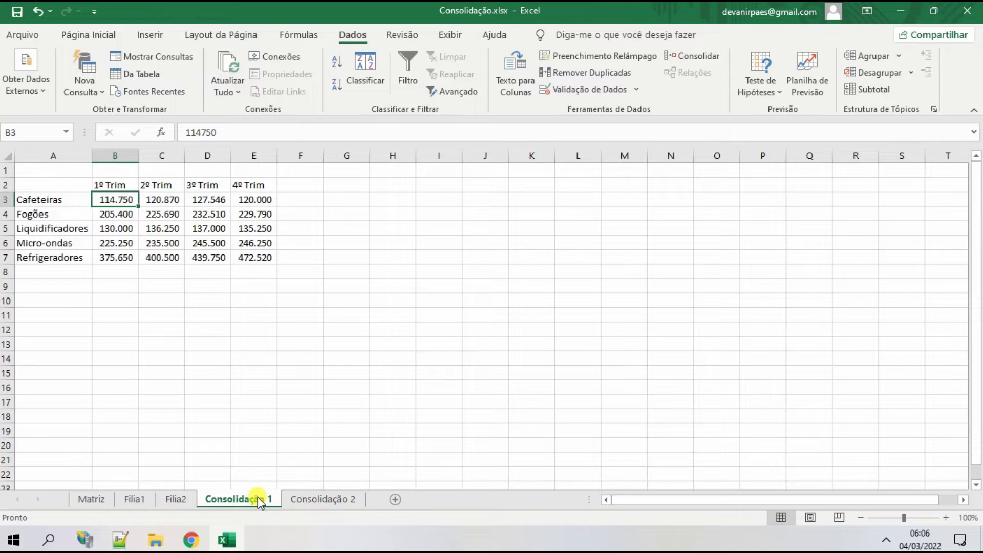
click(310, 498)
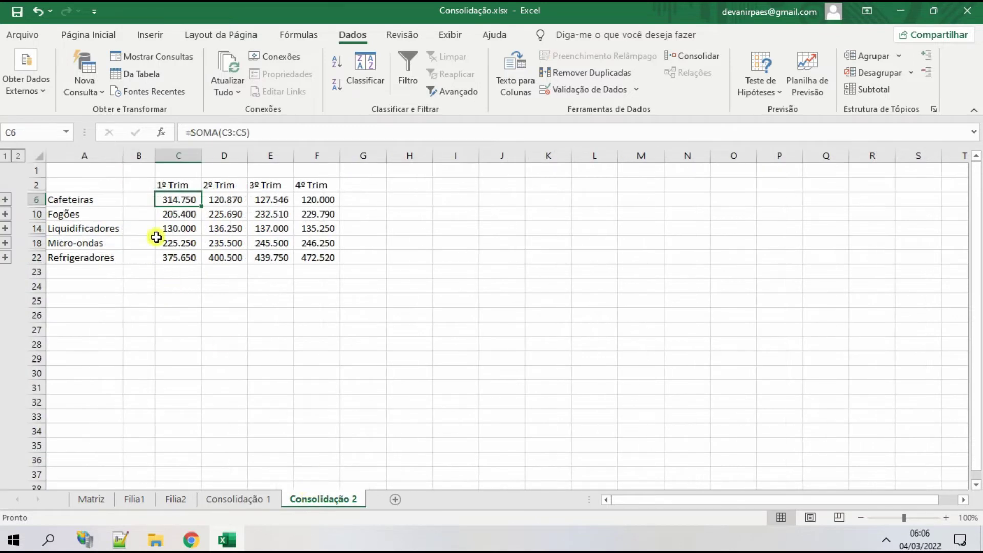
click(141, 199)
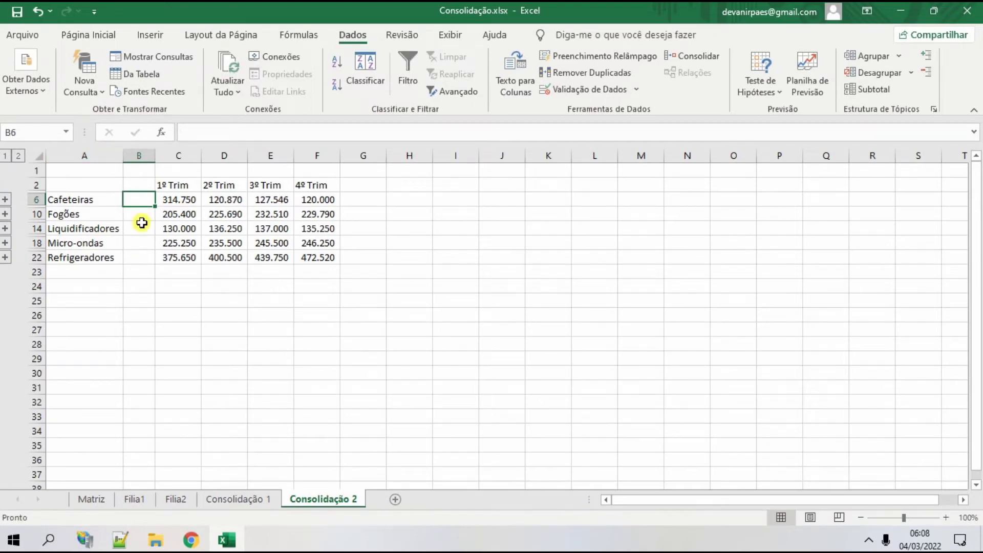
Step: Expand the Cafeteiras group on Consolidação 2, inspect the source formulas of its 1º Trim detail rows, and collapse the group again
click(6, 201)
click(166, 197)
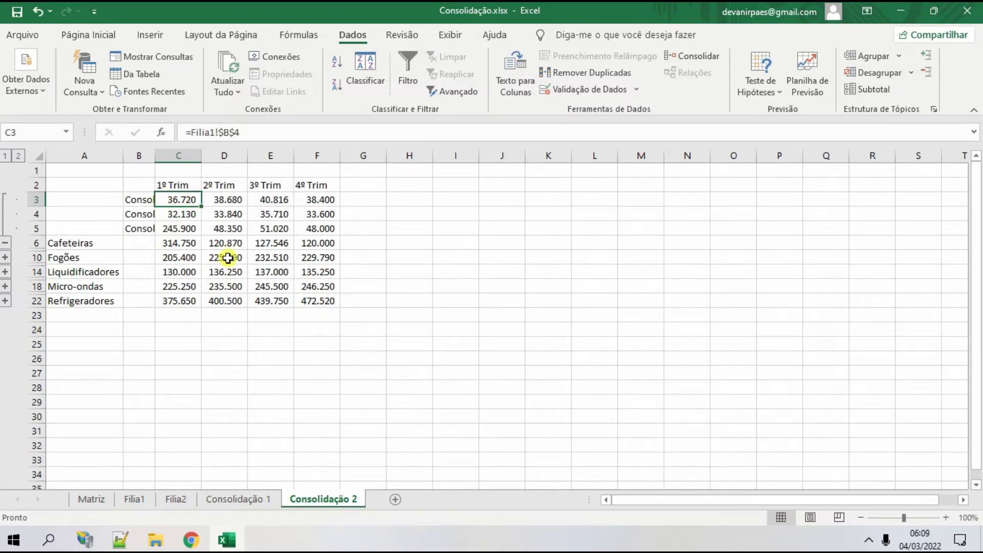
double_click(217, 133)
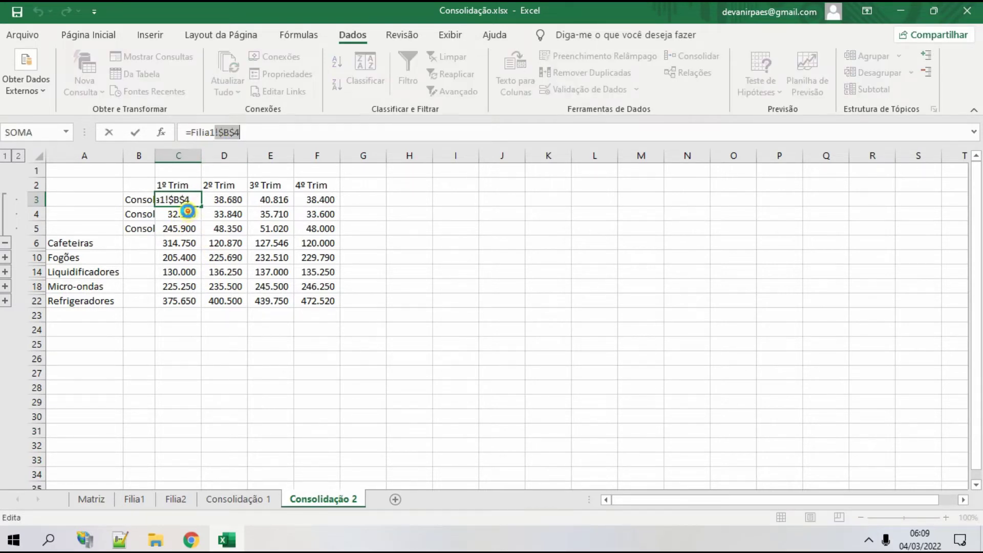
key(Return)
click(193, 227)
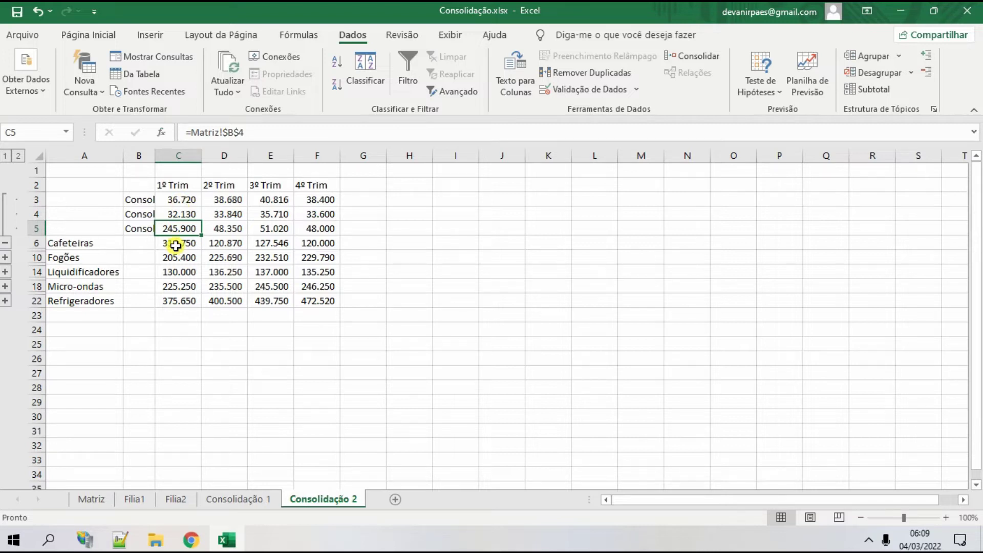
click(10, 238)
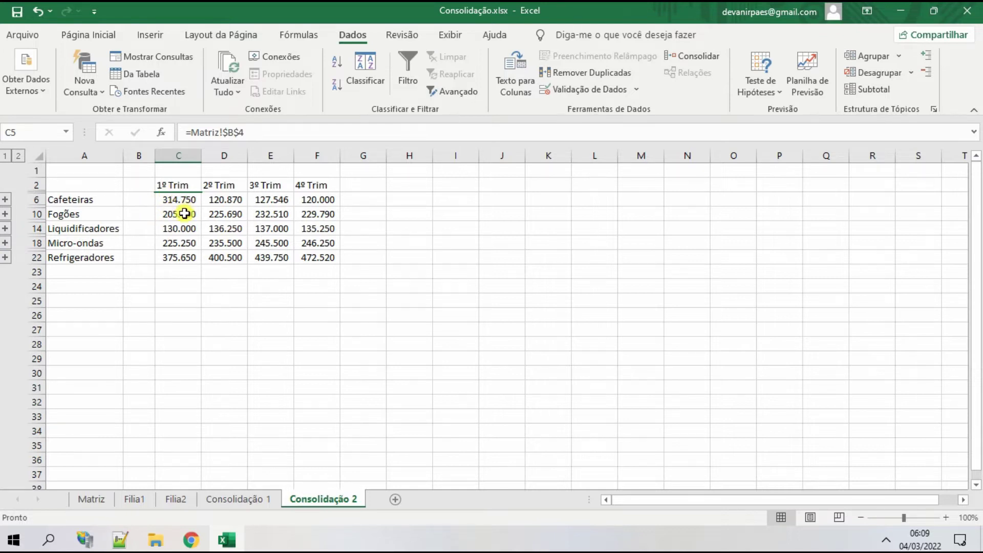
Step: Hide column B of Consolidação 2 by reducing its width to zero
click(139, 155)
drag(158, 154, 125, 152)
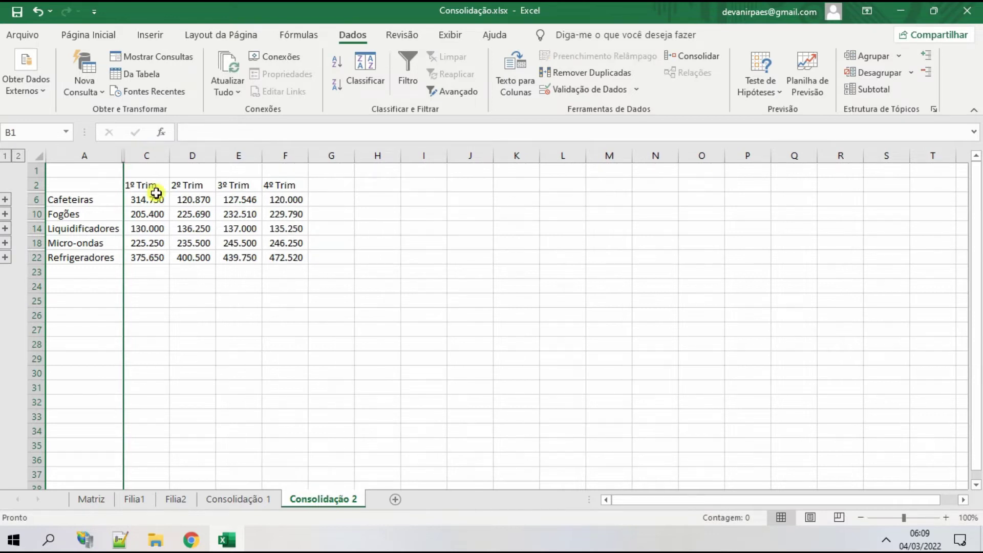
click(193, 243)
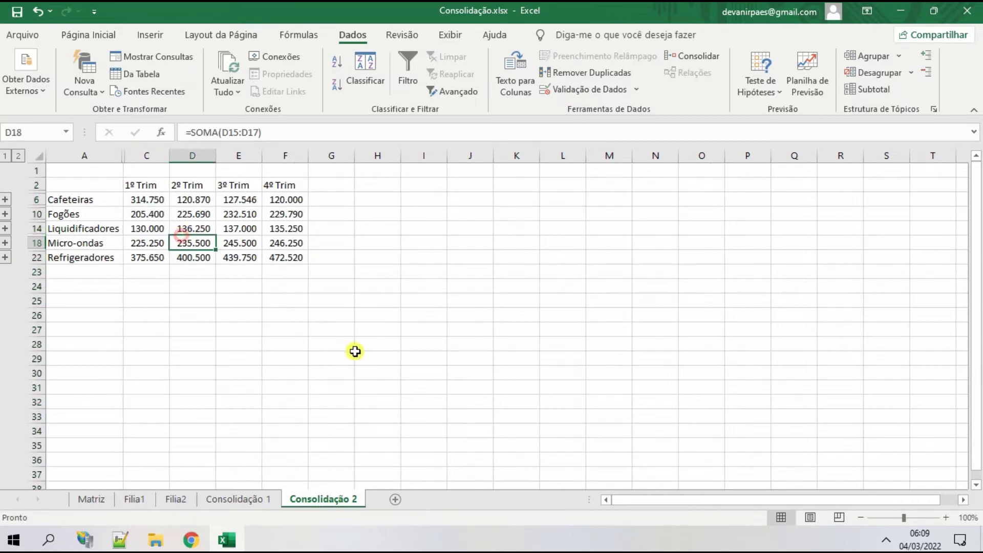
click(189, 198)
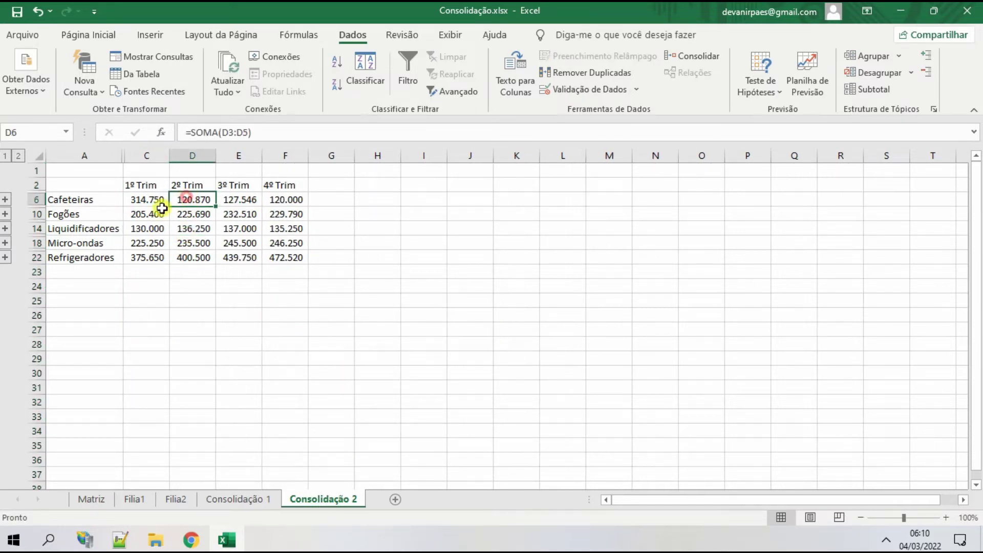
click(128, 200)
Step: Restore the 1º Trim Cafeteiras value on the Matriz sheet to 45900
click(84, 498)
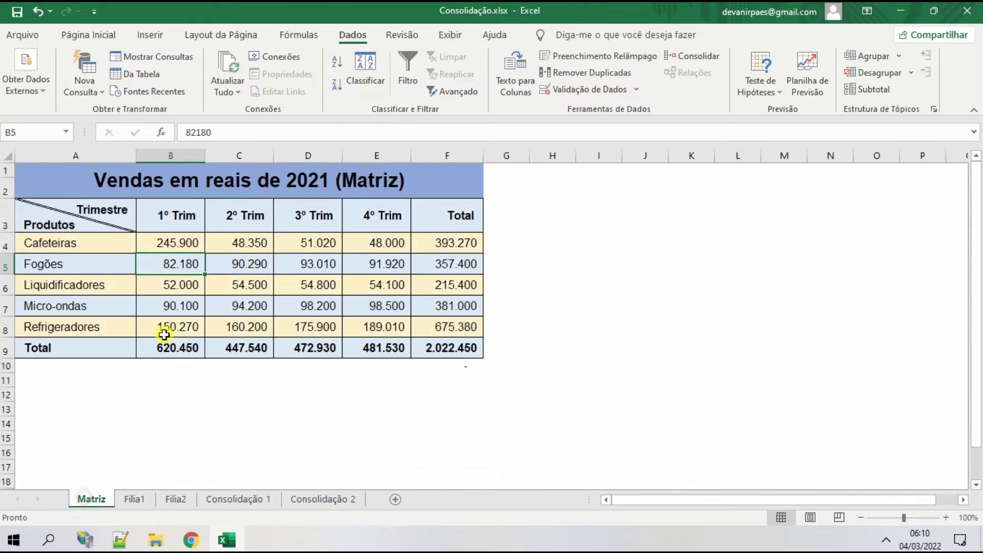
double_click(165, 243)
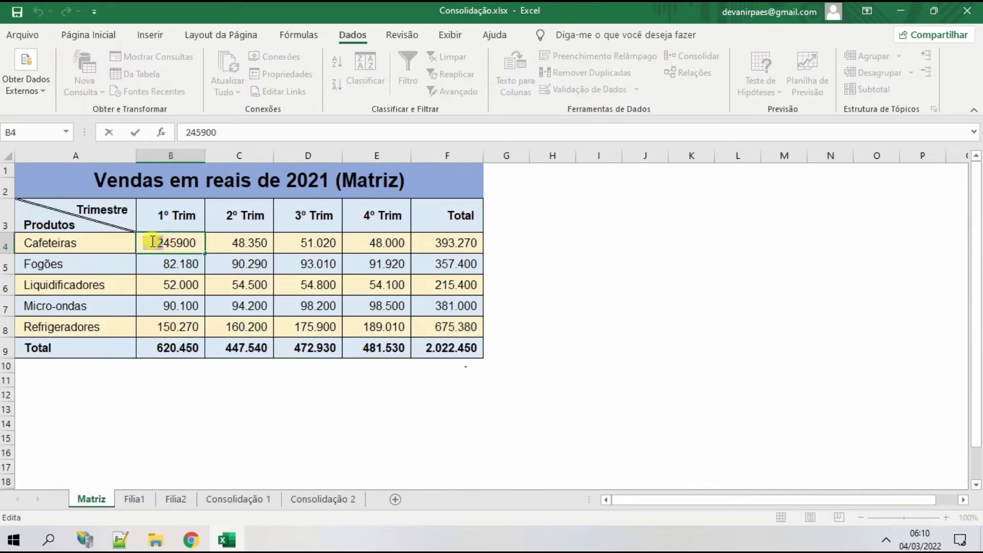
key(BackSpace)
click(143, 261)
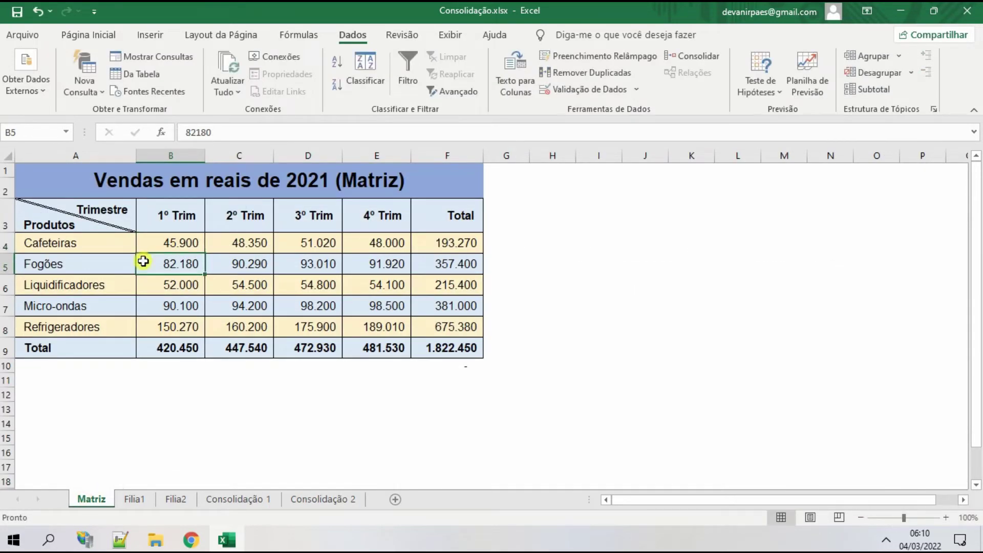
Step: Look through the Filia1 and Filia2 sheets and check the 1º Trim Cafeteiras total on Consolidação 2
click(132, 500)
click(189, 496)
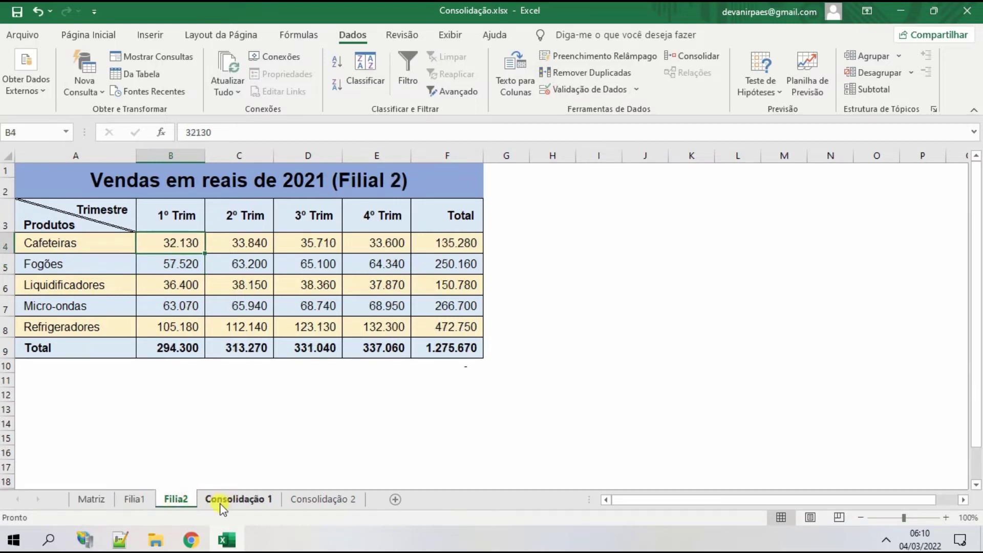
click(310, 498)
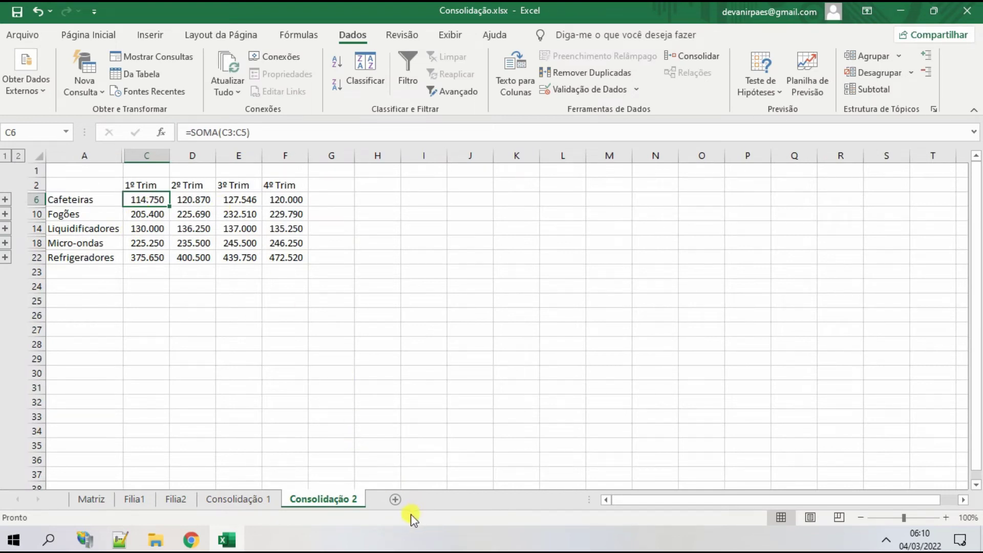
Step: Duplicate the Filia2 sheet after Consolidação 2 and rename the copy as Consolidação 3
click(180, 504)
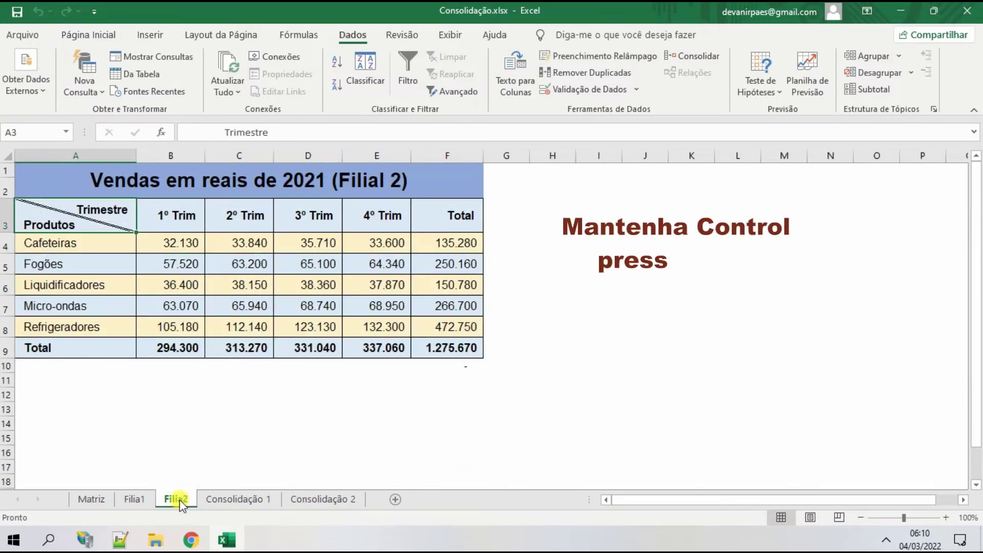
drag(184, 502, 383, 500)
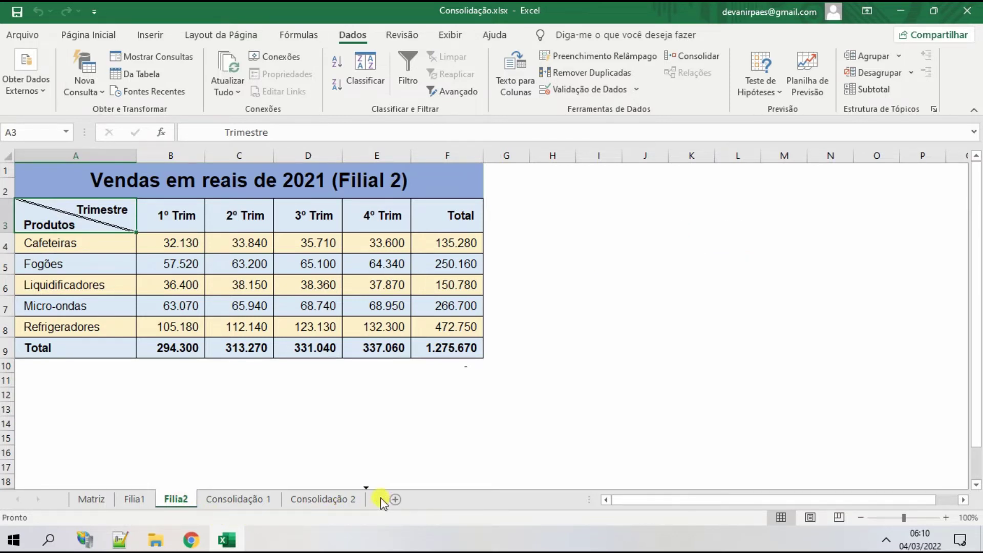
drag(380, 498, 380, 499)
right_click(397, 506)
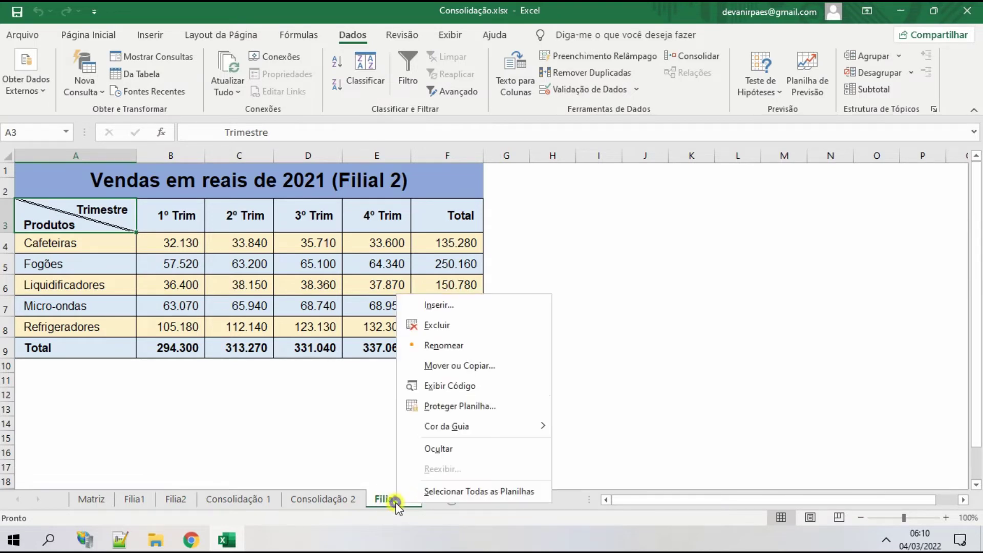
click(469, 339)
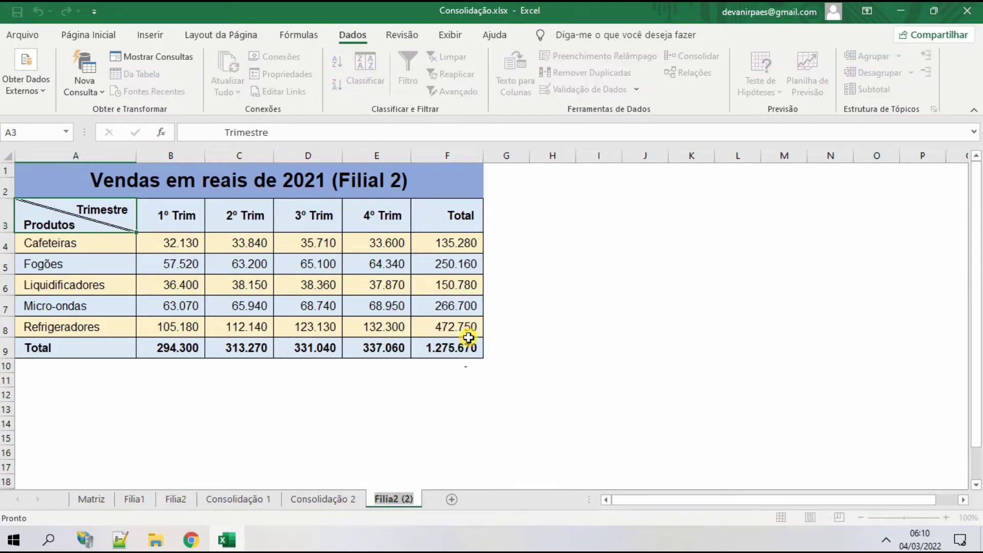
text(Consolidação 3)
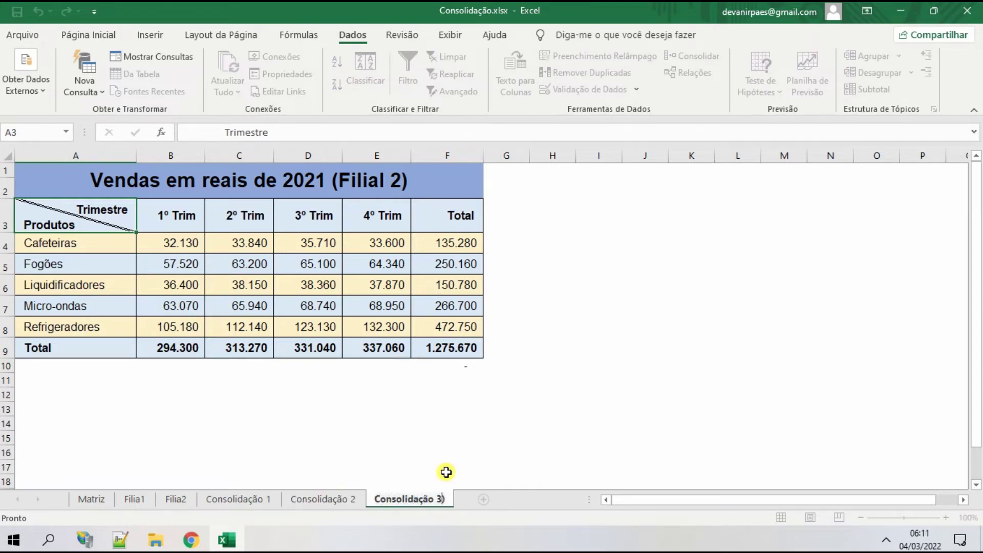
key(Return)
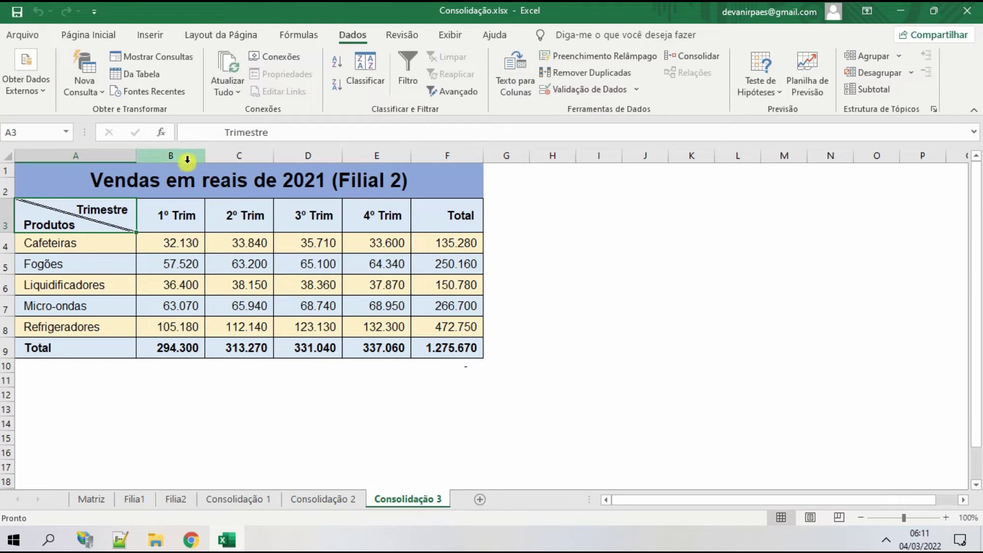
Step: Change the table title on Consolidação 3 to "Vendas em reais de 2021 (Consolidado)"
click(123, 180)
double_click(307, 180)
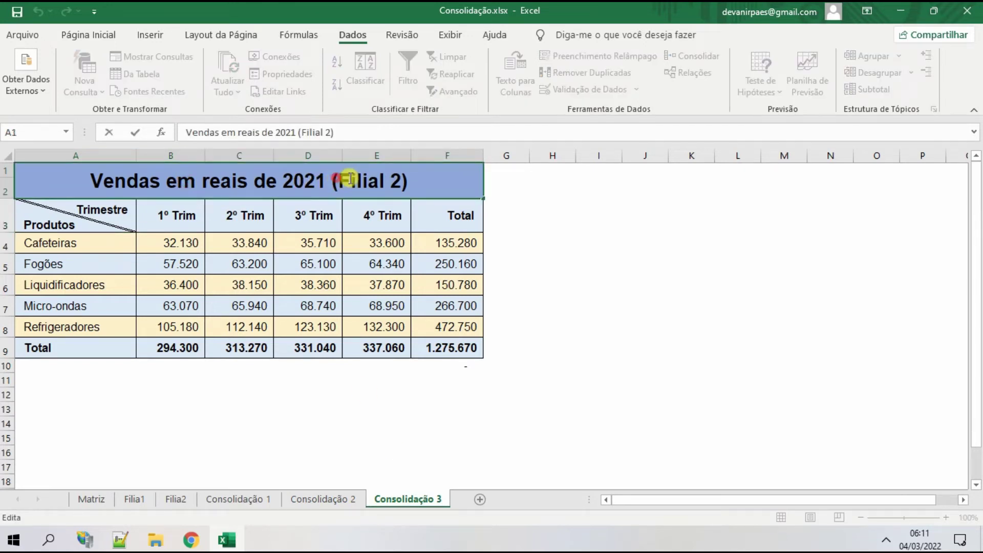
drag(335, 179, 400, 181)
text(Consolidado)
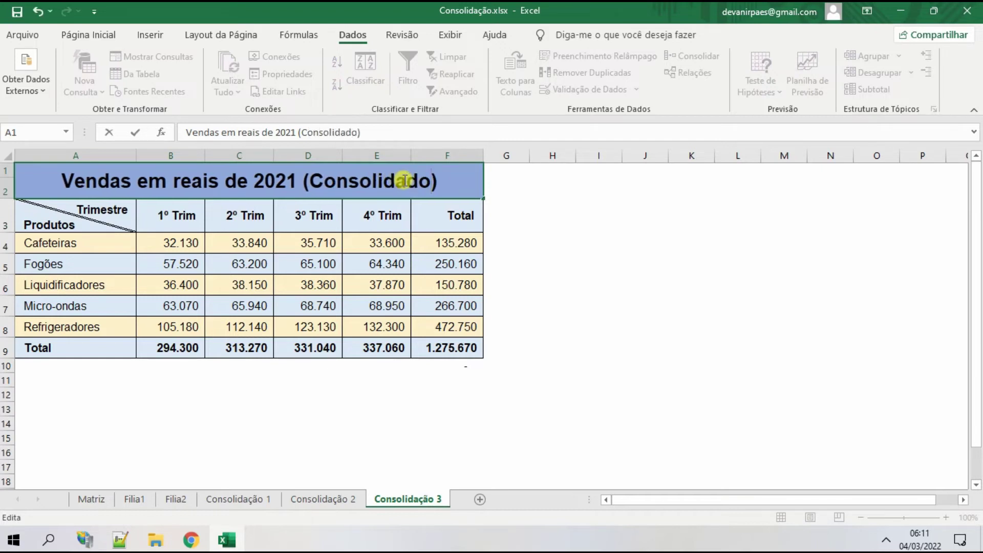
click(425, 226)
Step: Clear the quarterly sales values in B4:E8 of Consolidação 3 and check the formulas of the Total column and row
drag(189, 244, 359, 326)
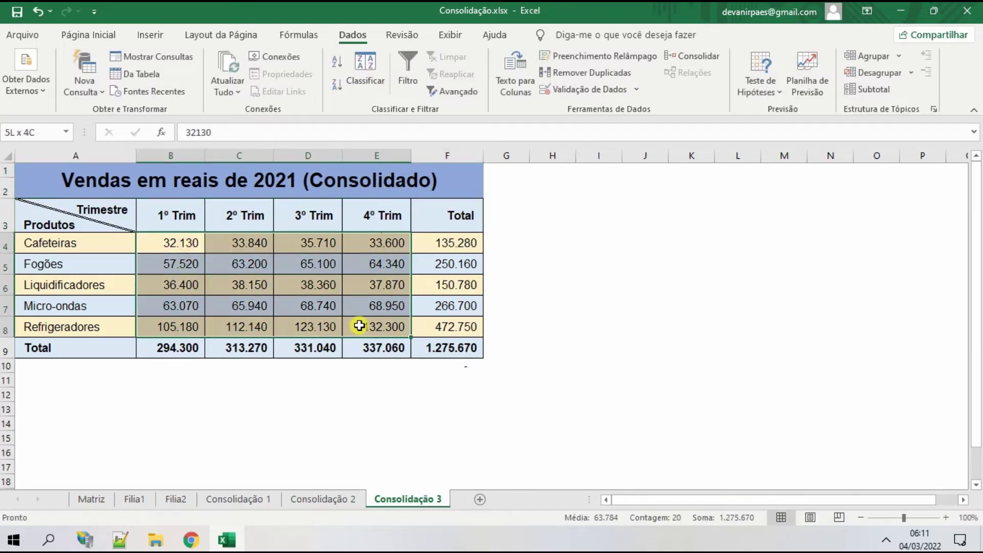
key(Delete)
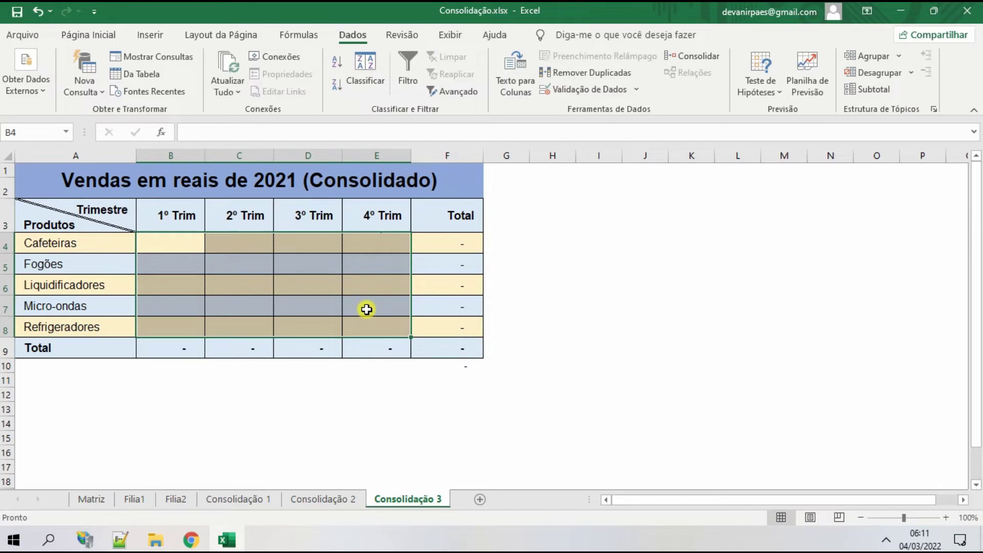
drag(445, 252, 445, 288)
click(448, 242)
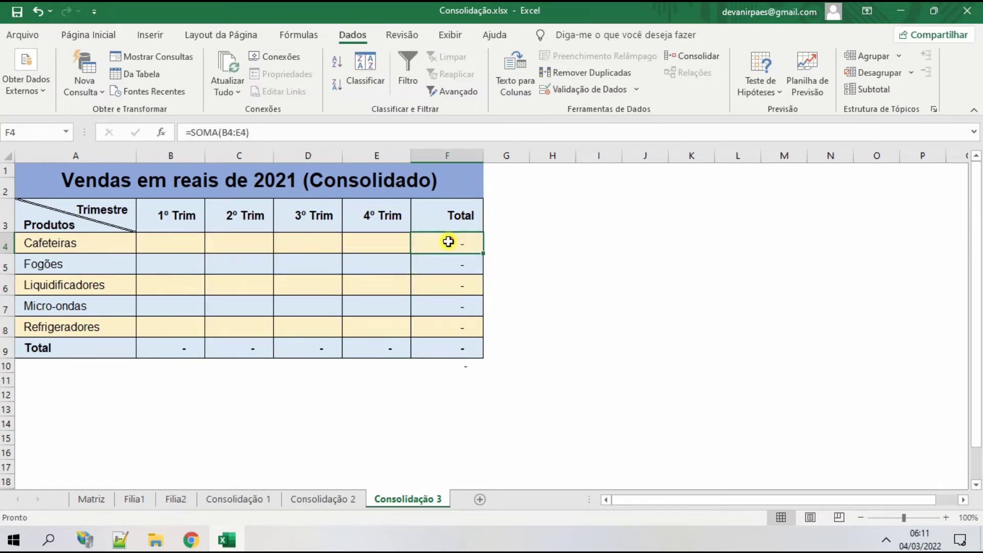
click(192, 355)
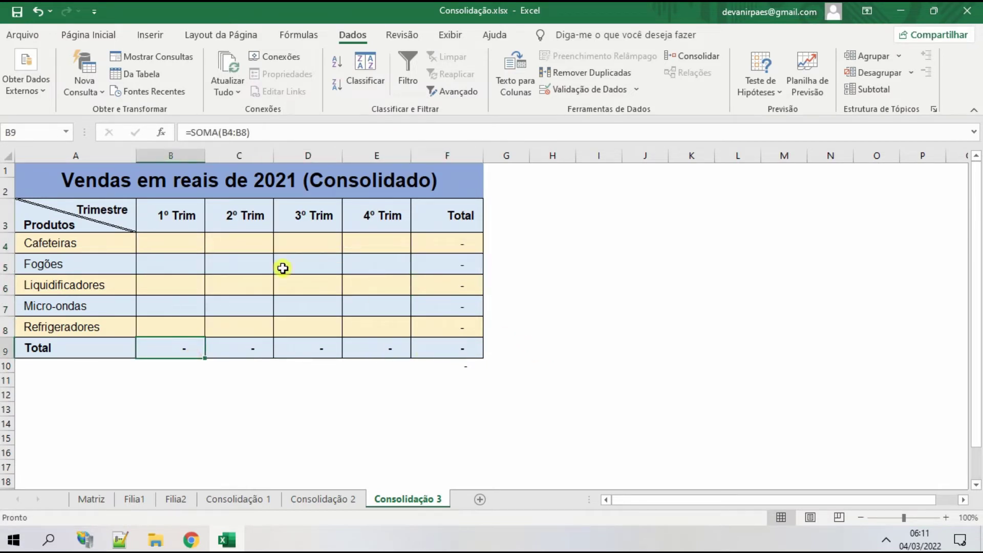
Step: Start a Soma consolidation at cell B4 of Consolidação 3 and add the range B4:E8 of the Matriz sheet as a reference
click(164, 241)
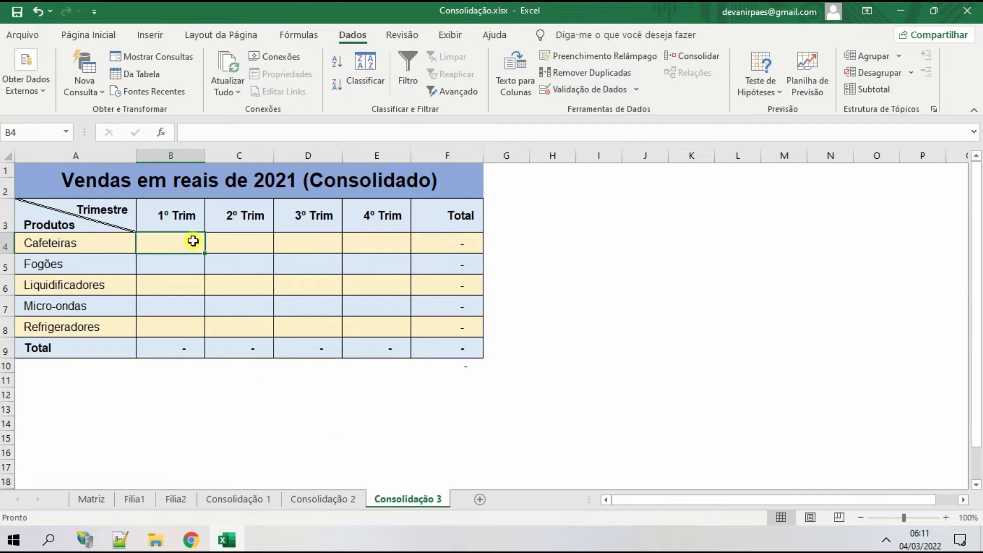
click(698, 58)
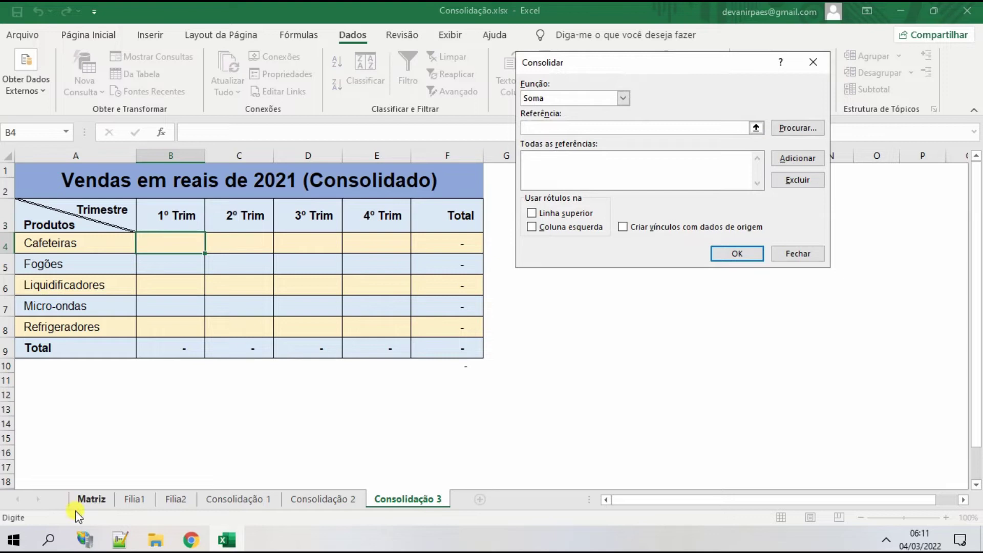
click(88, 500)
click(169, 241)
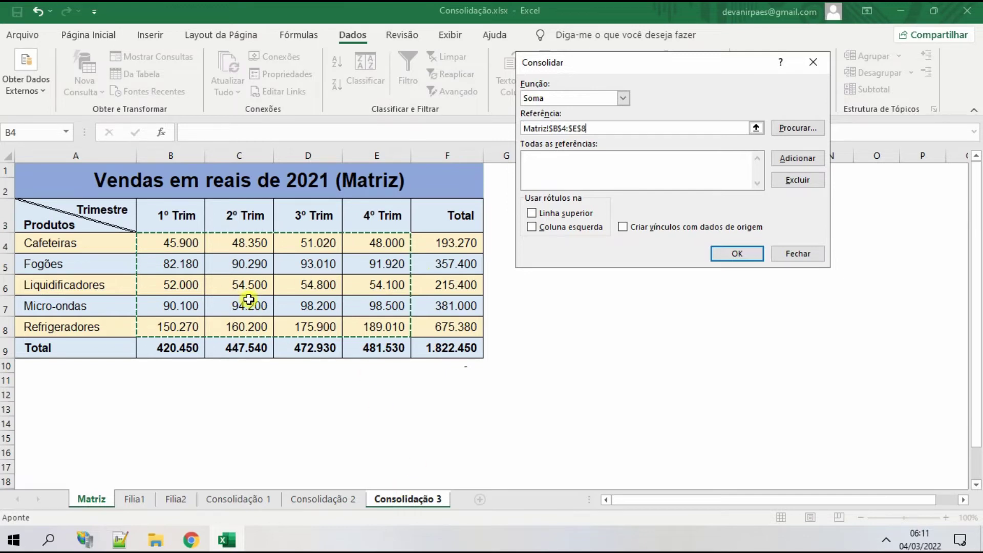
click(813, 159)
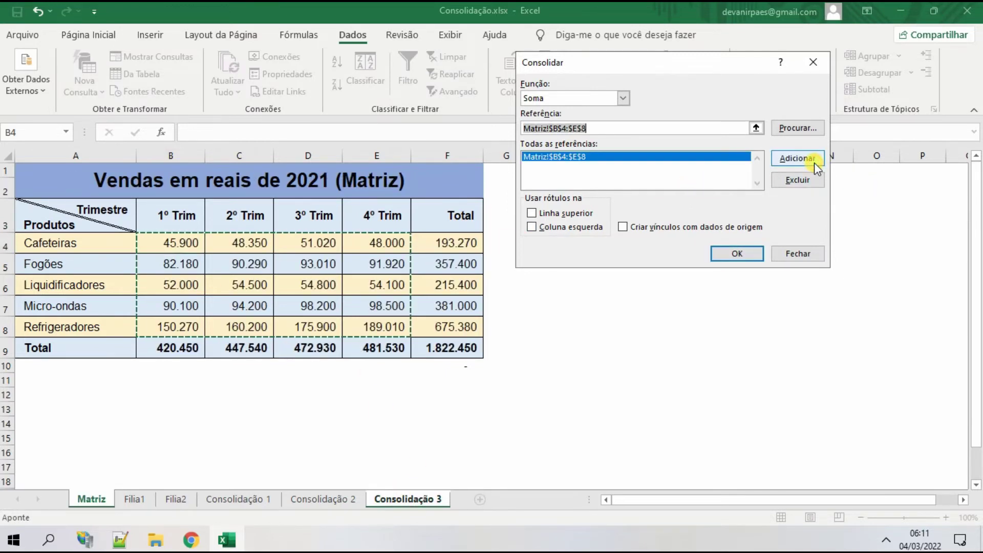
Step: Add the range B4:E8 of the Filia1 and Filia2 sheets as further references of the consolidation
click(140, 501)
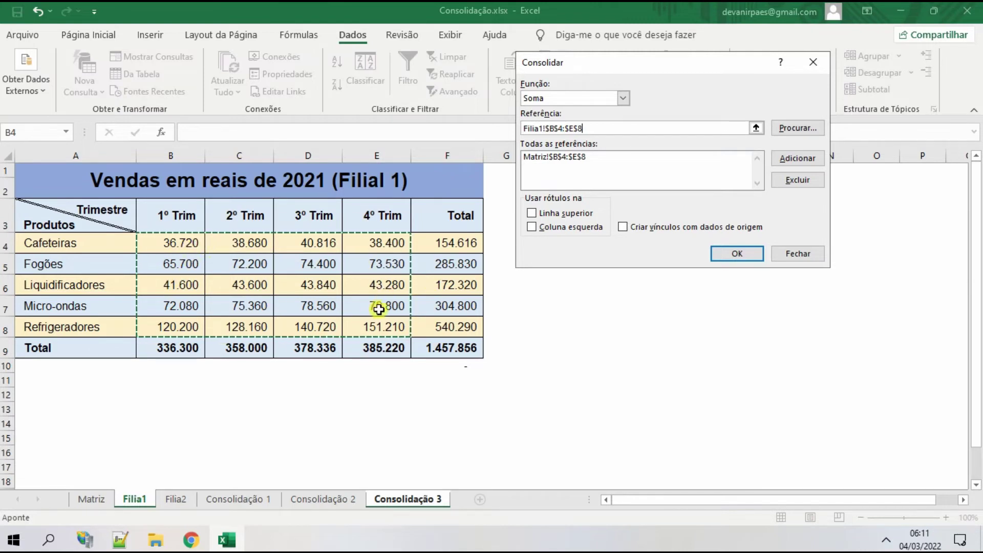
click(818, 158)
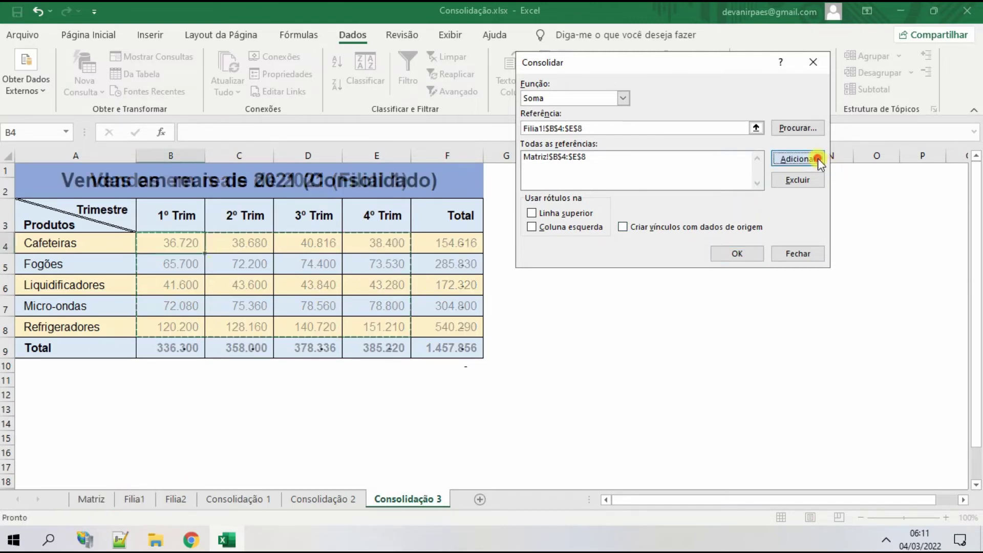
click(175, 499)
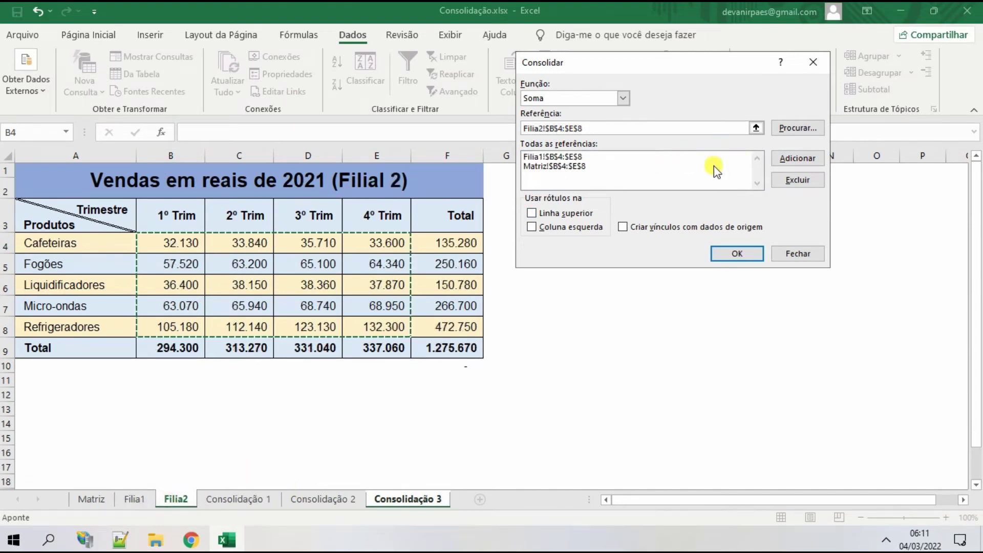
click(800, 162)
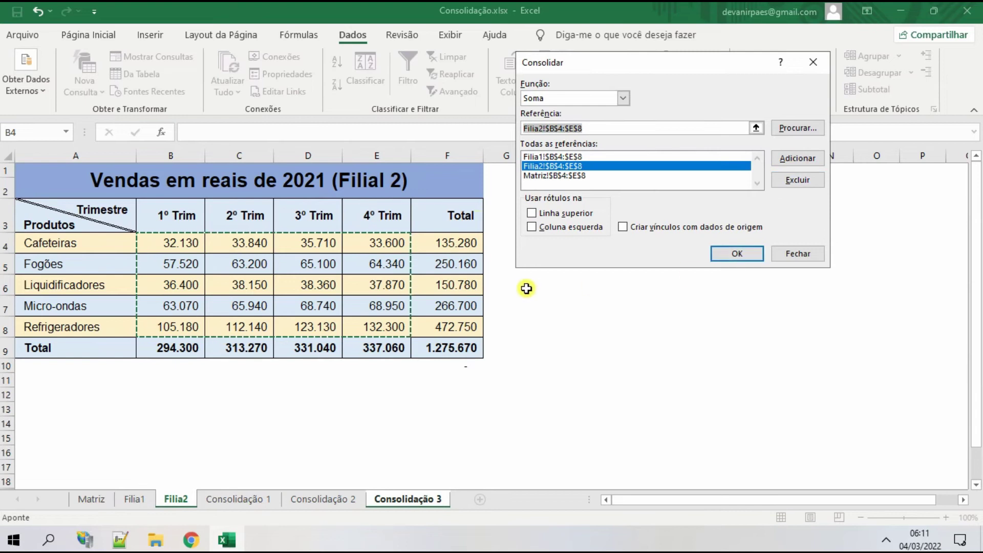
Step: Run the consolidation into Consolidação 3 with Linha superior, Coluna esquerda and the link to source data all left off
click(531, 214)
click(530, 227)
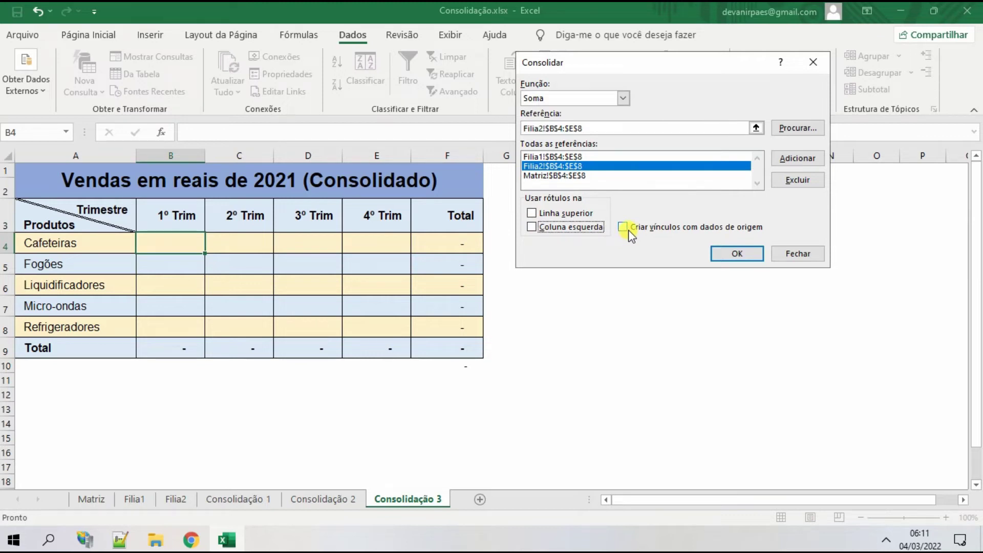
click(735, 254)
click(533, 352)
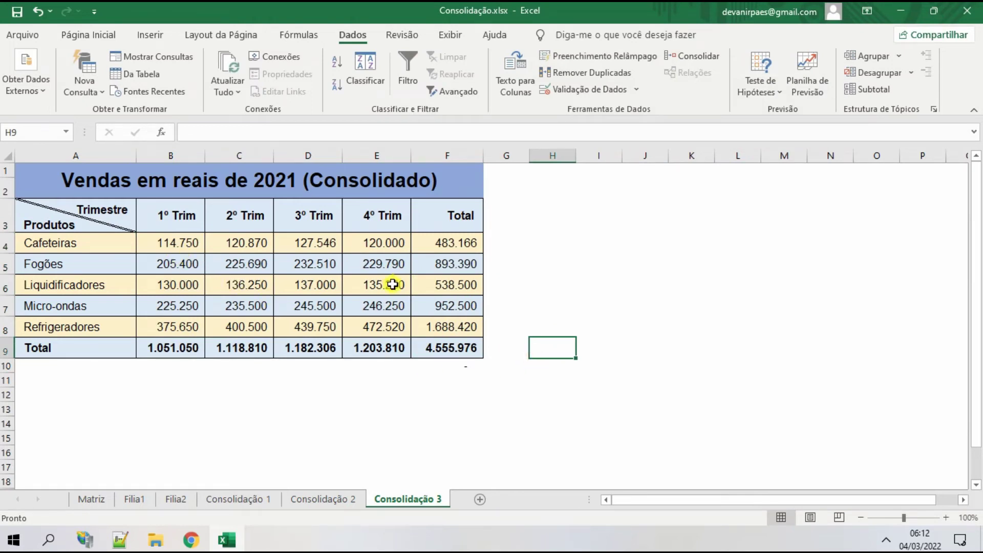
Step: Compare the Matriz table with the consolidated table on Consolidação 3, checking the product names and quarter headings
click(103, 500)
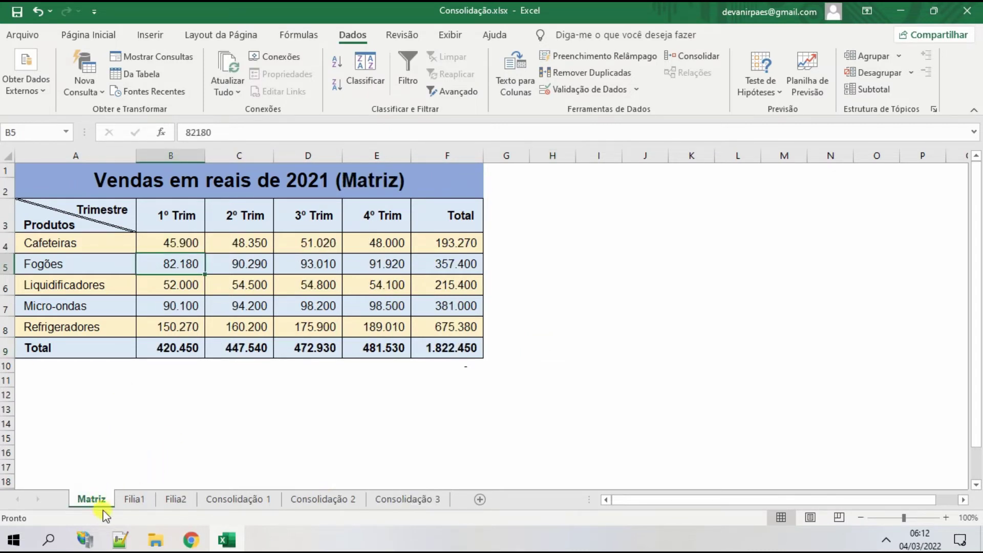
click(428, 500)
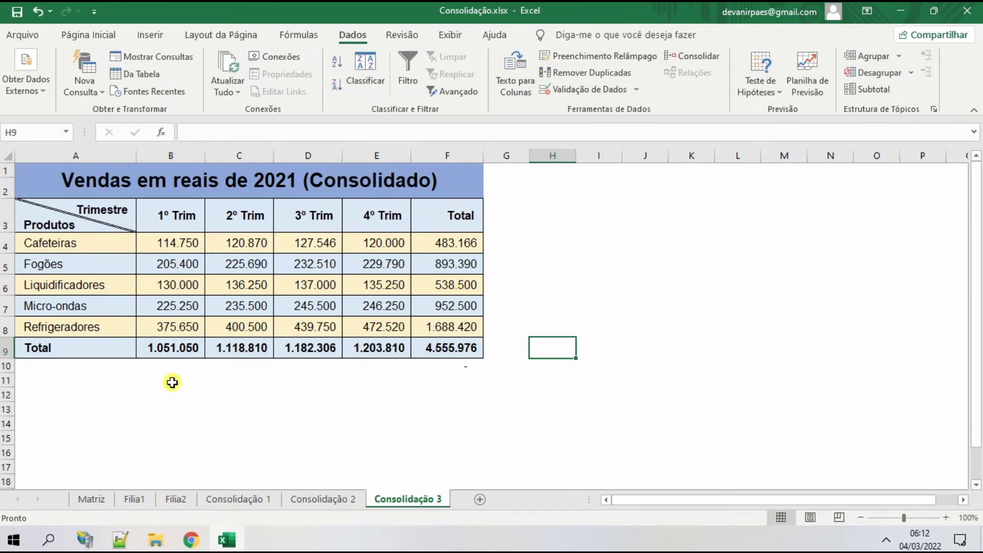
drag(79, 240, 76, 331)
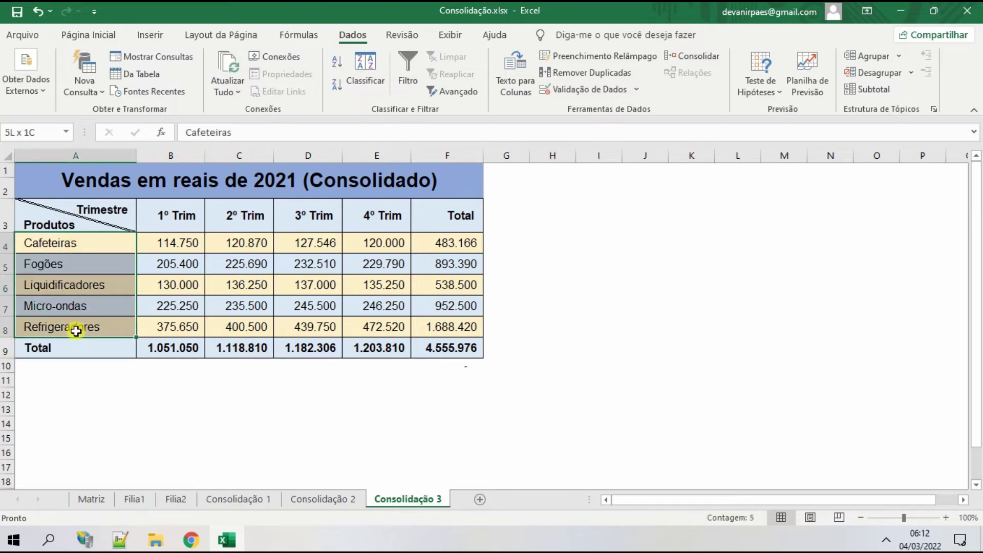
drag(154, 222, 366, 222)
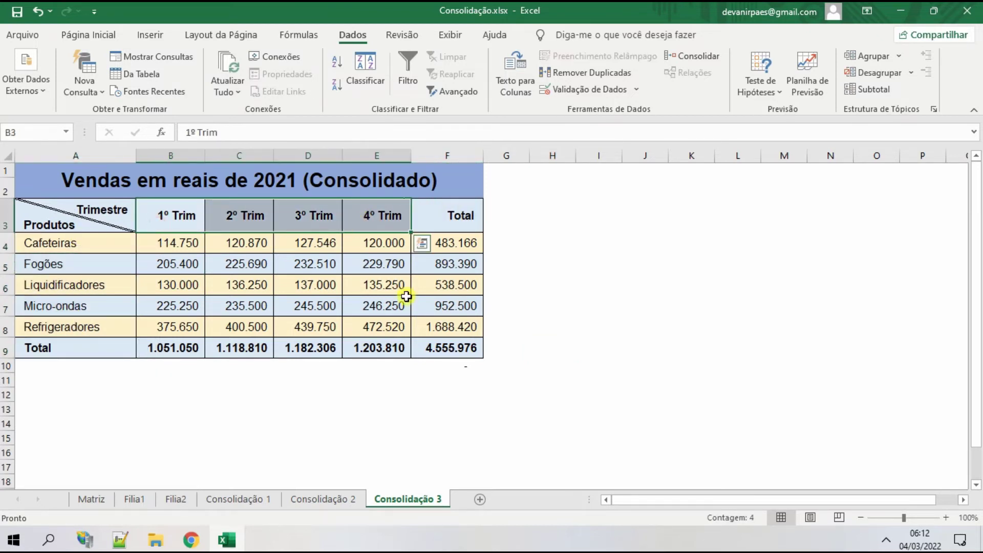
click(667, 408)
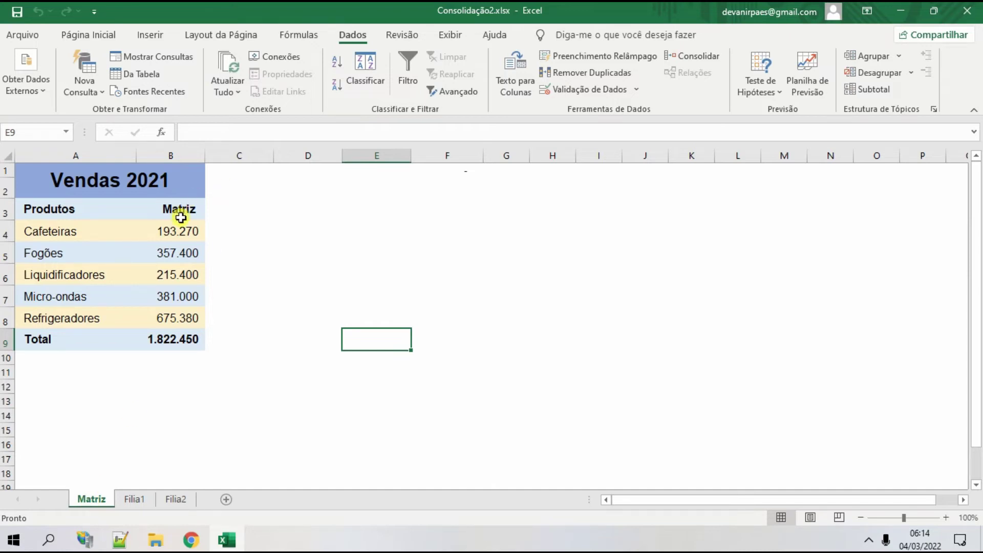
Step: Look over the Filia1 and Filia2 sheets of Consolidação2.xlsx and add a new sheet named Consolidação 1 after Filia2
click(136, 500)
click(175, 499)
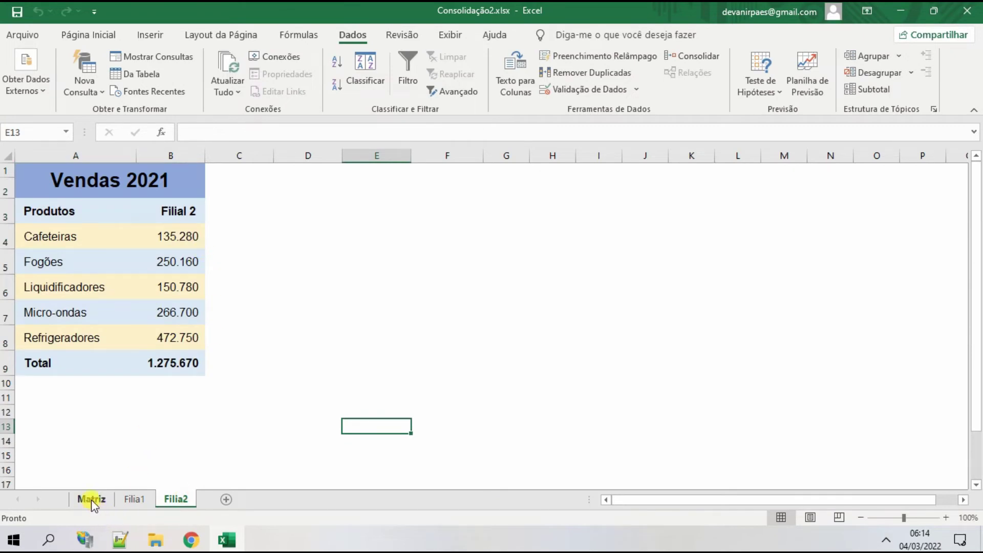
click(228, 499)
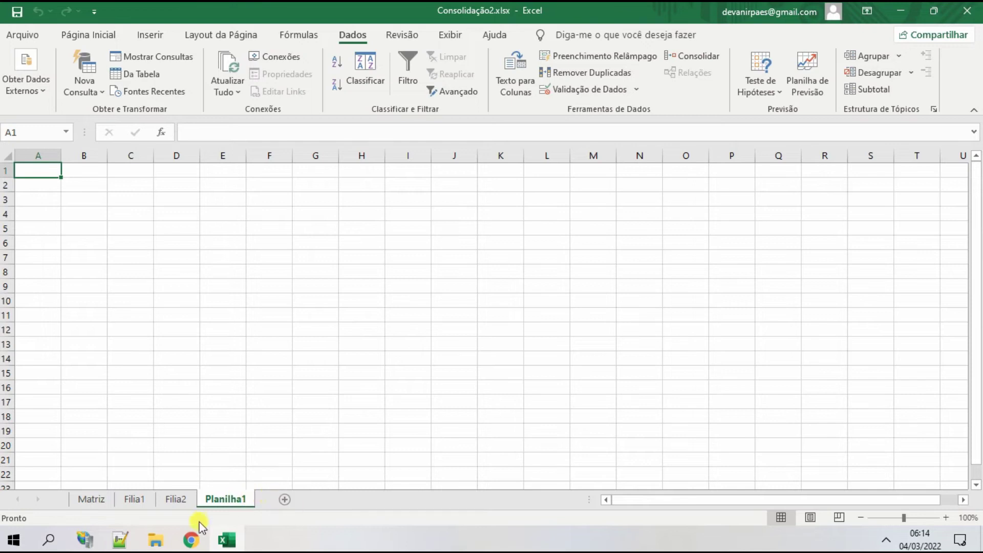
right_click(208, 498)
click(279, 341)
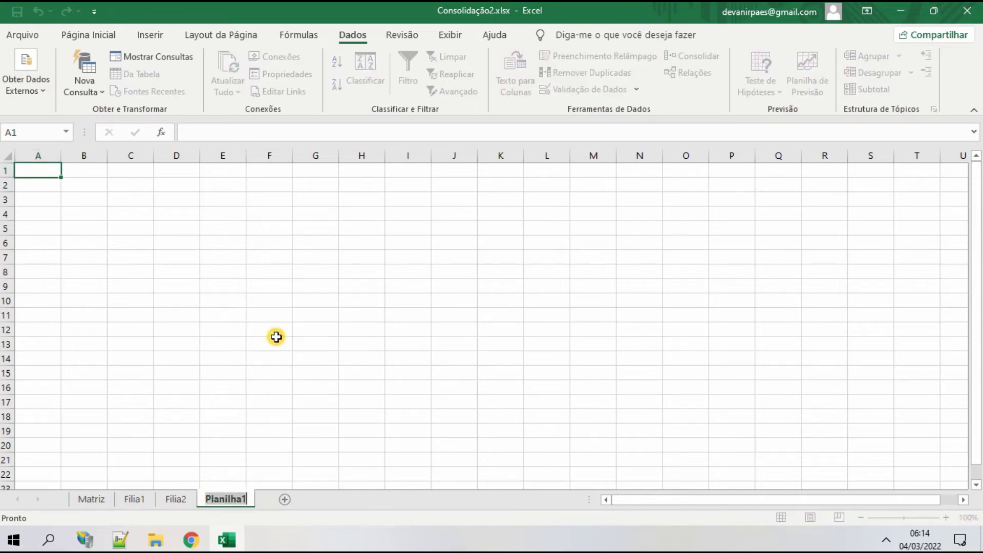
text(Consoli)
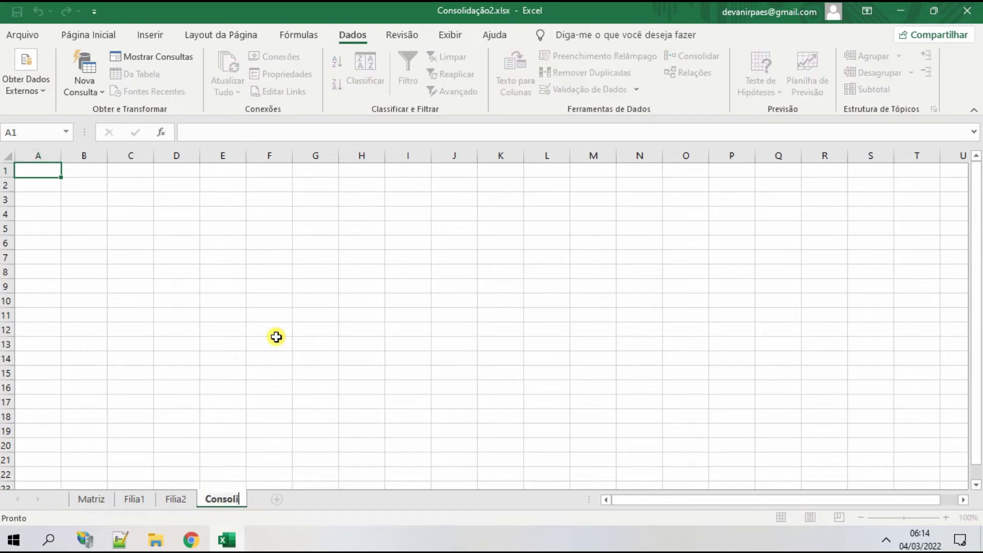
text(dação 1)
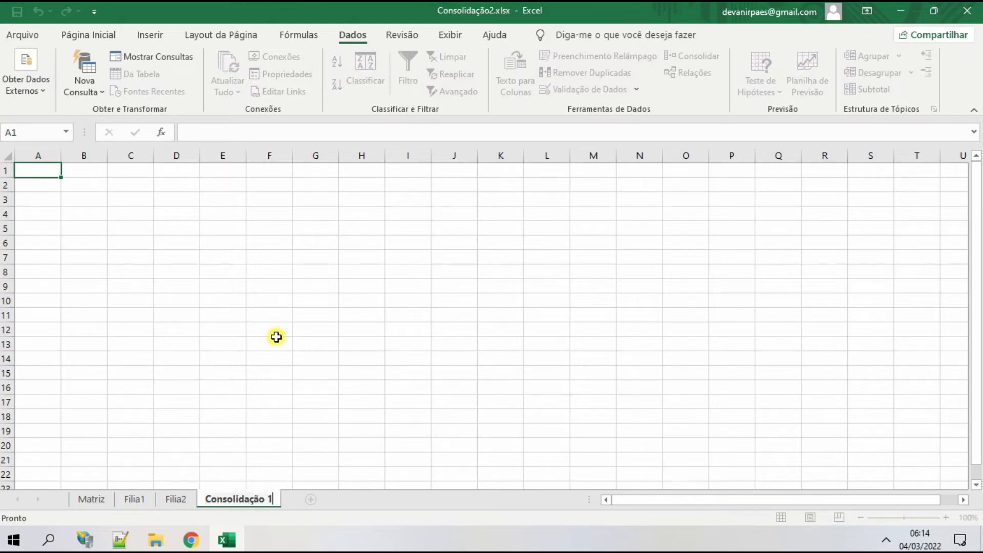
key(Return)
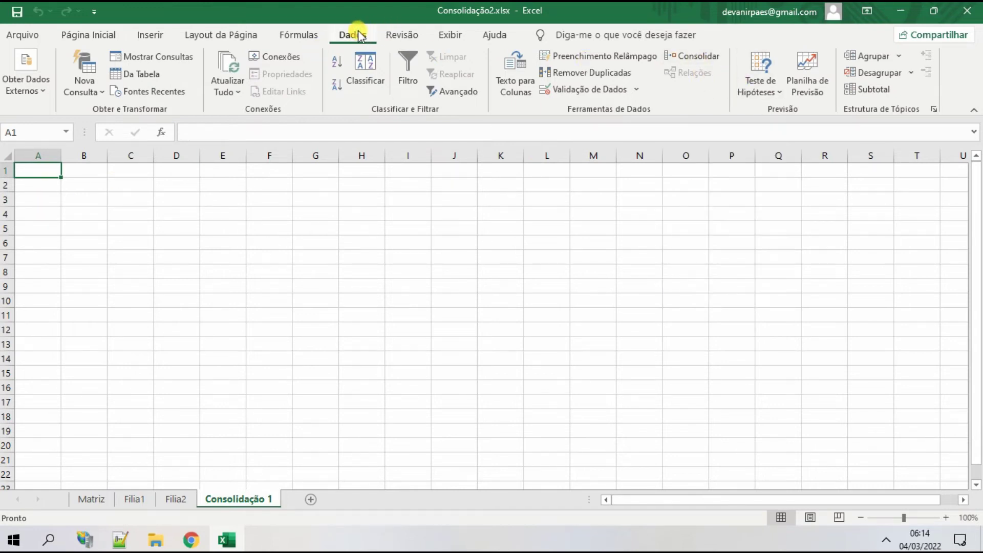
Step: Start a Soma consolidation at cell A1 of Consolidação 1 and add the range A3:B9 of the Matriz sheet as a reference
click(97, 36)
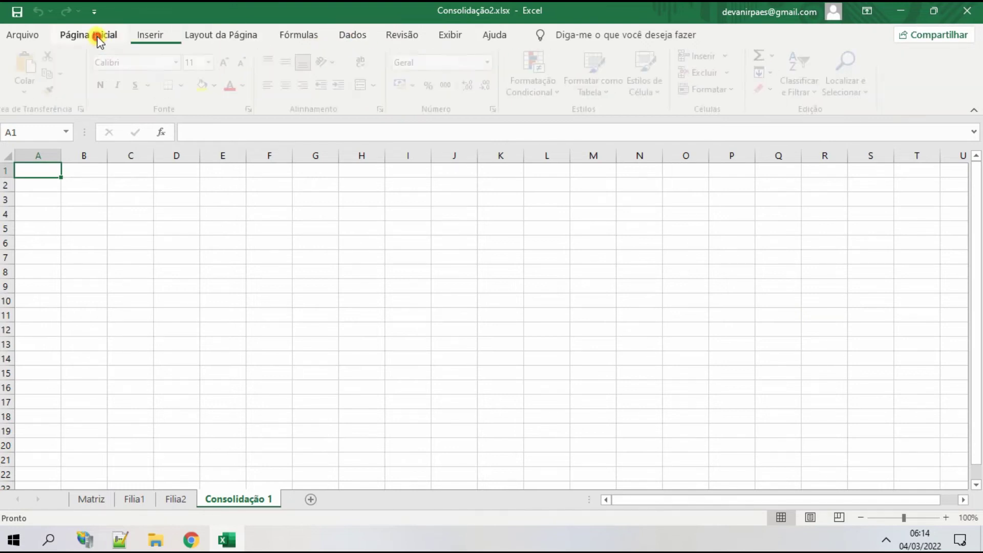
click(338, 35)
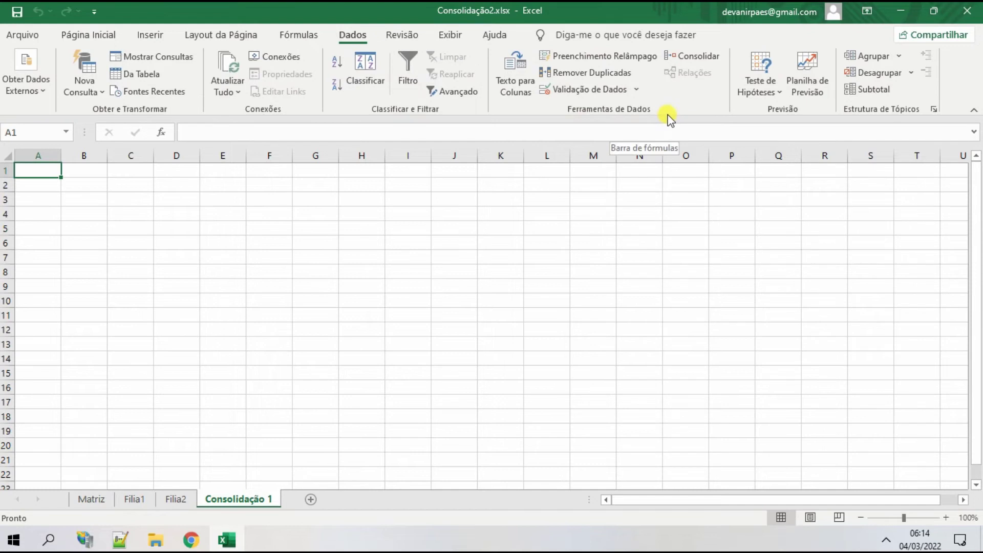
click(704, 55)
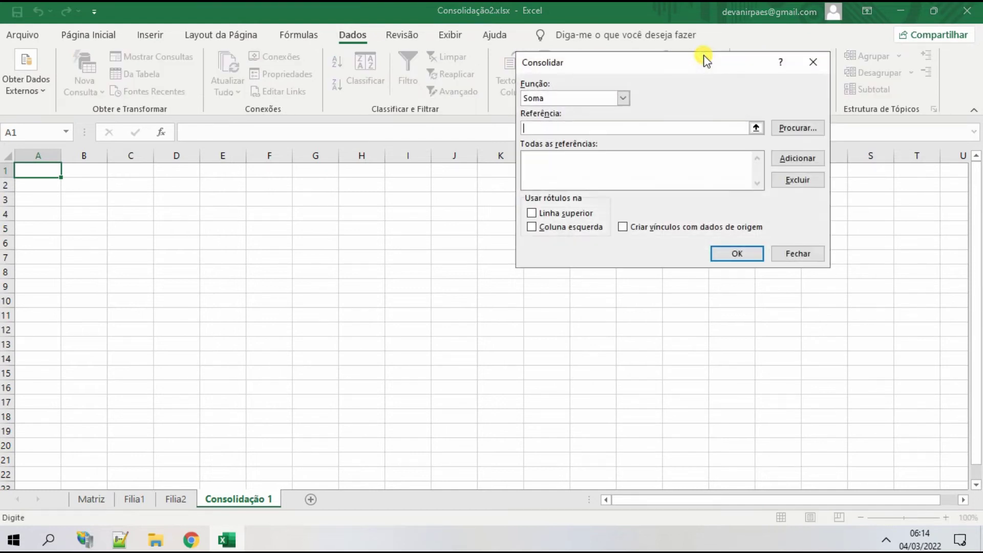
click(96, 500)
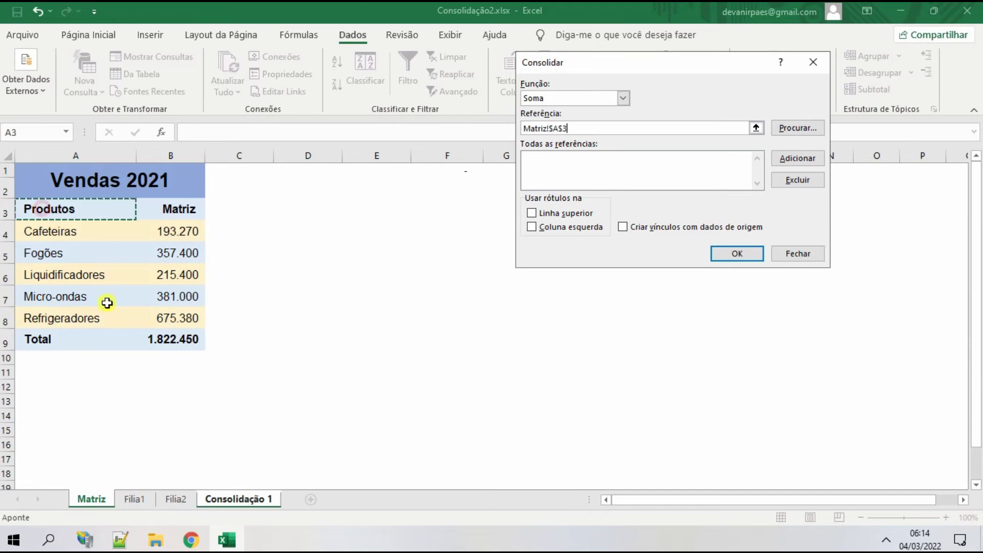
shift+click(188, 339)
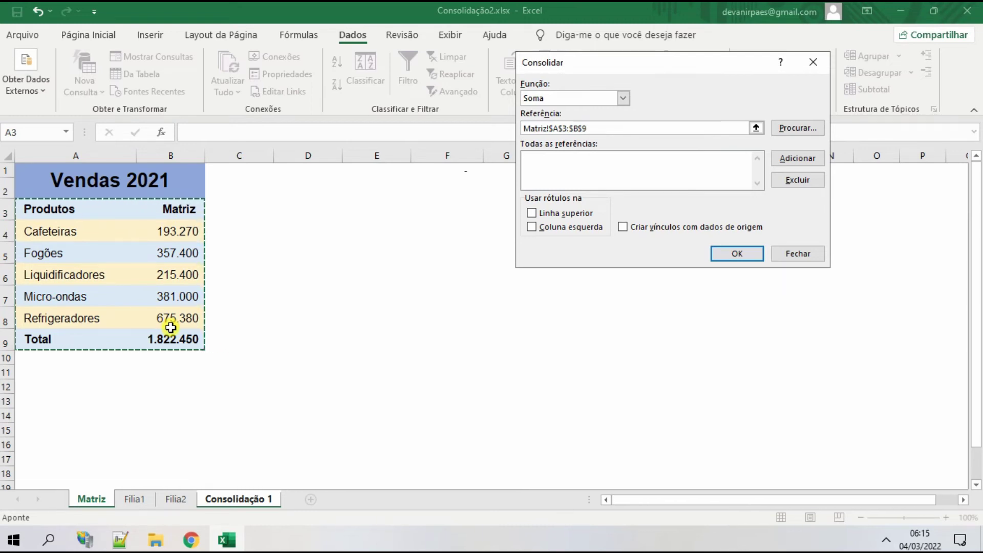
click(808, 159)
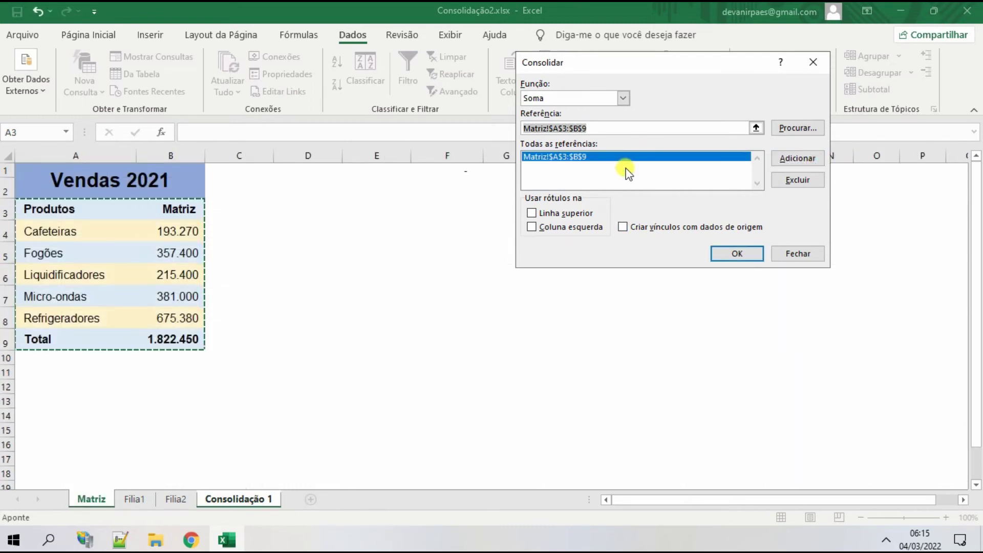
Step: Add the range A3:B9 of the Filia1 and Filia2 sheets as references and check the three entries in the list
click(136, 499)
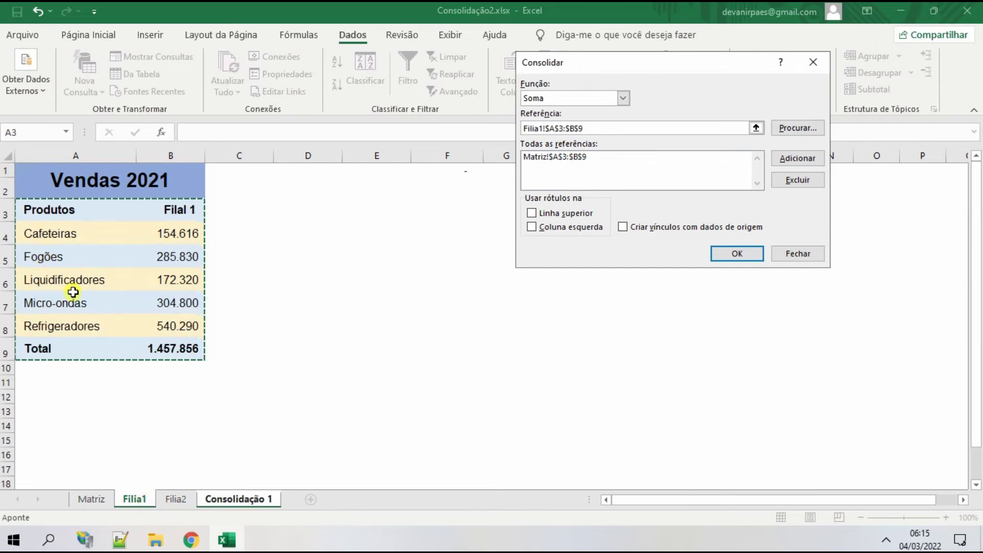
click(797, 152)
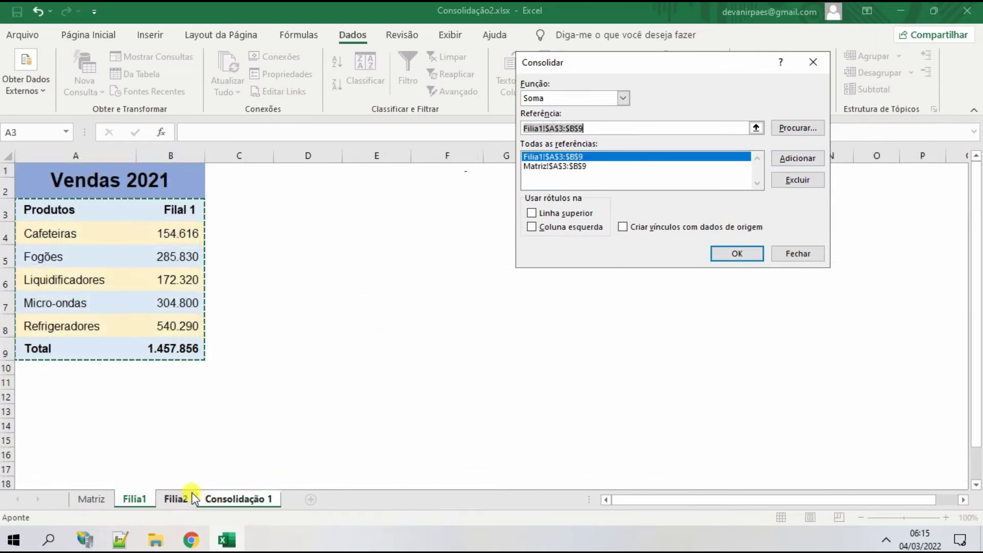
click(192, 498)
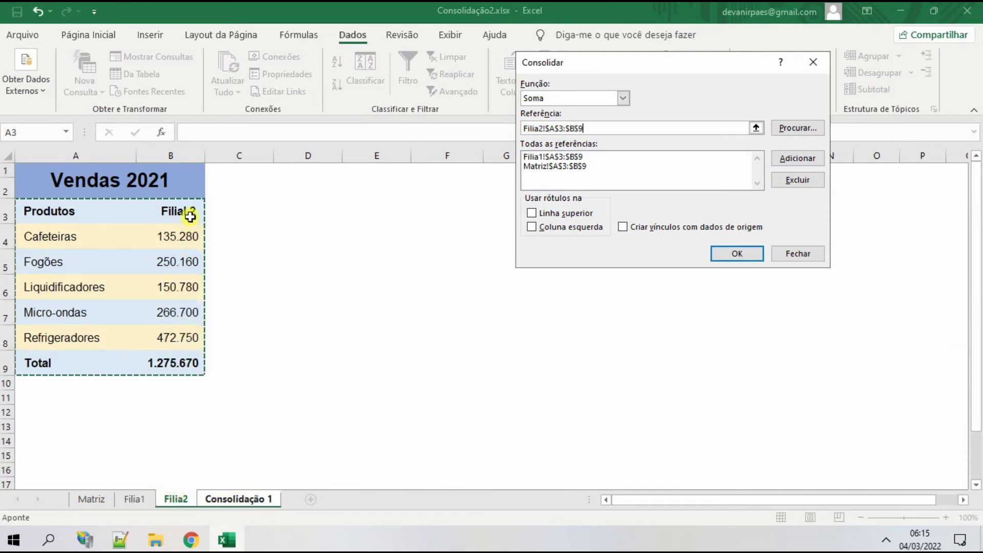
click(807, 157)
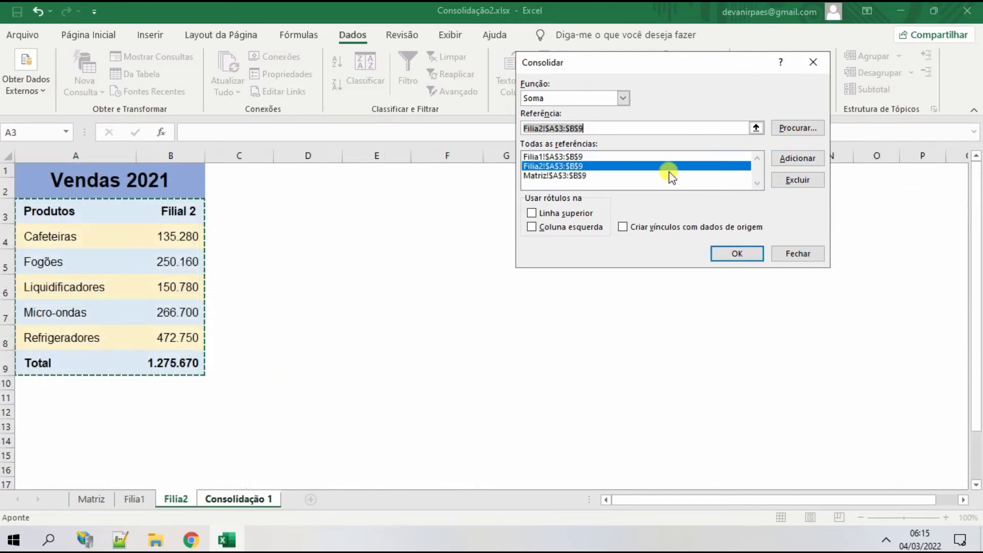
click(543, 176)
click(549, 157)
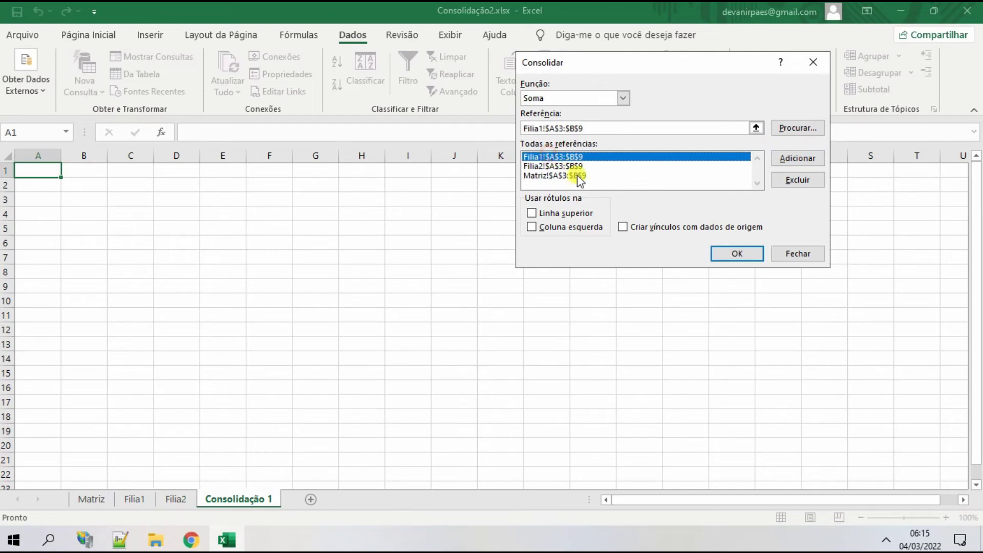
click(557, 166)
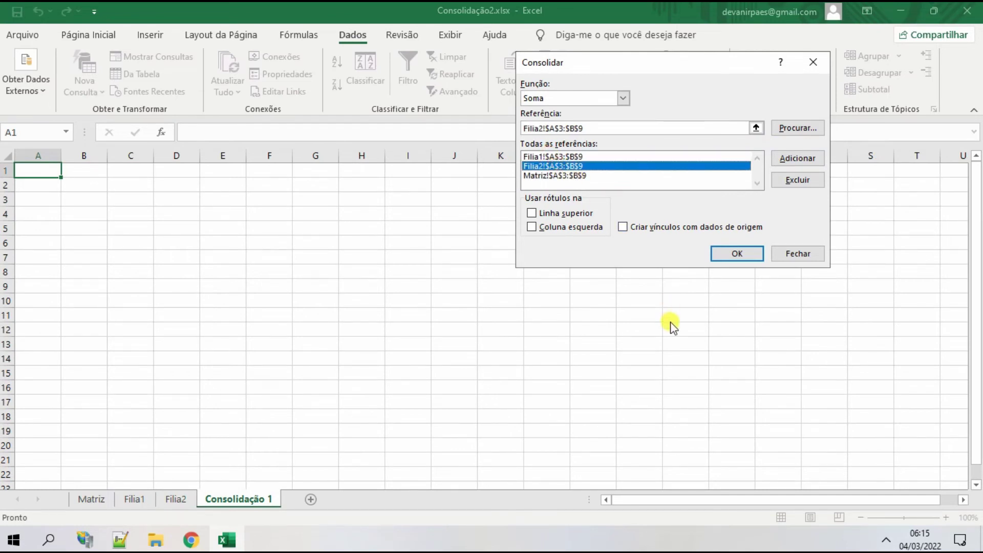
Step: Use labels from both Linha superior and Coluna esquerda and run the consolidation into Consolidação 1
click(543, 211)
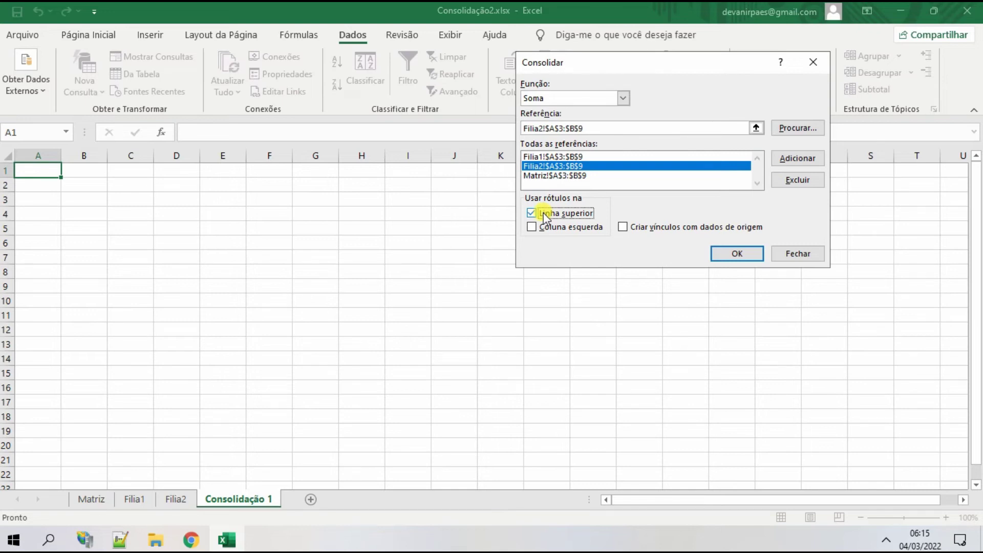
click(562, 227)
click(737, 253)
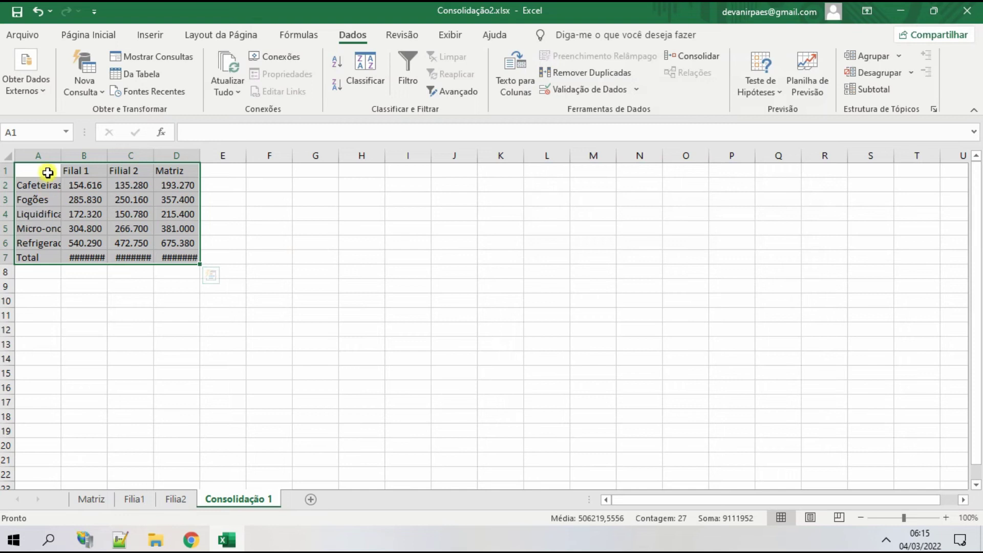
Step: Fit all column widths of Consolidação 1 to their contents and check the consolidated sales cells
click(8, 156)
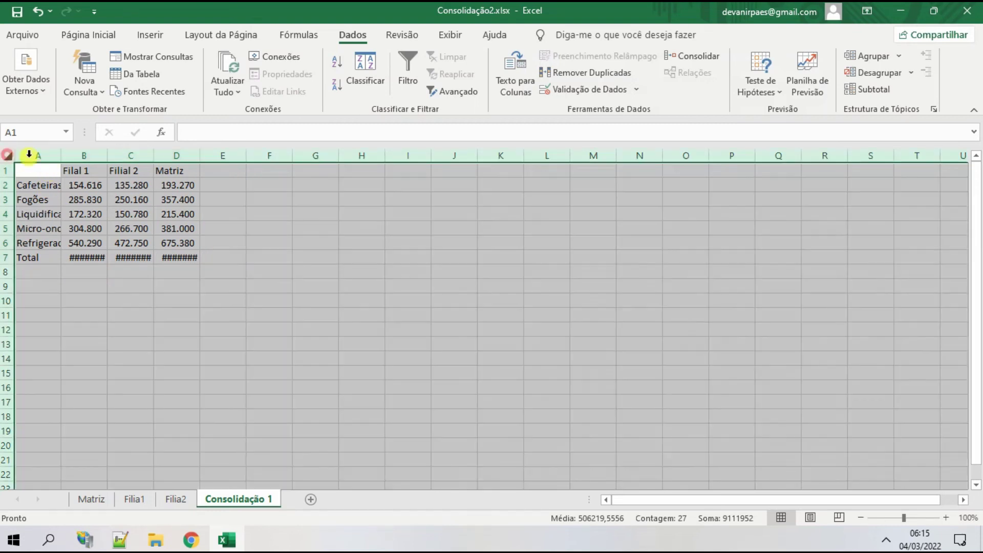
double_click(62, 152)
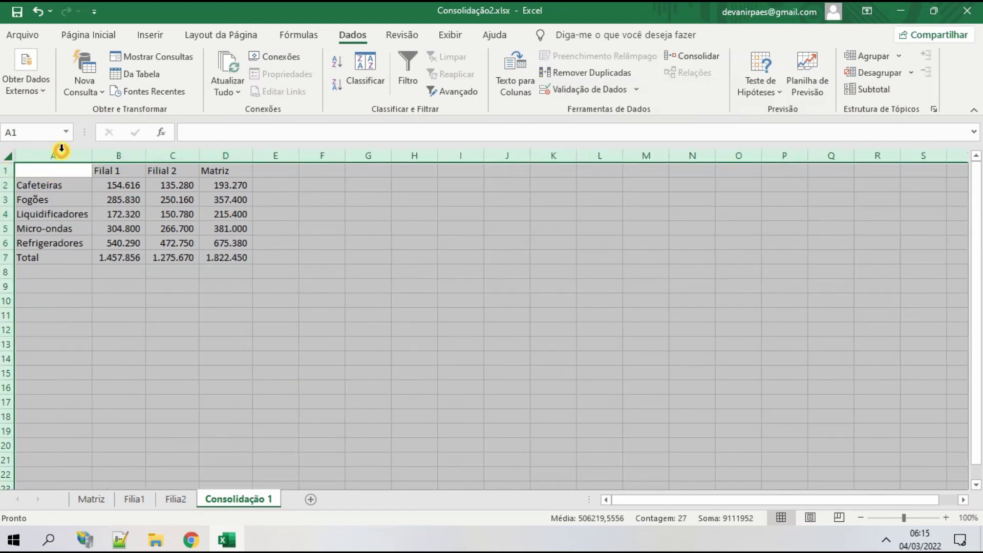
click(305, 245)
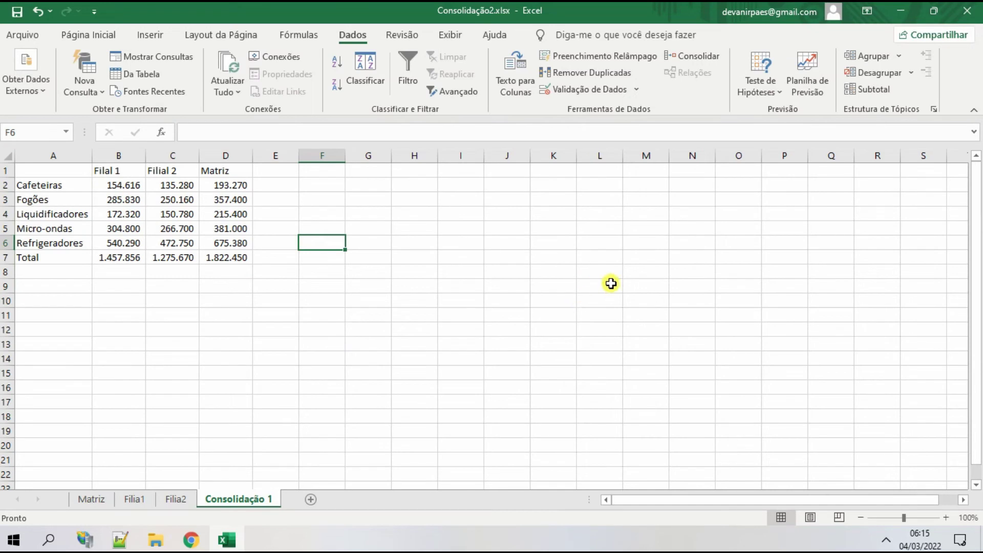
click(118, 185)
click(111, 282)
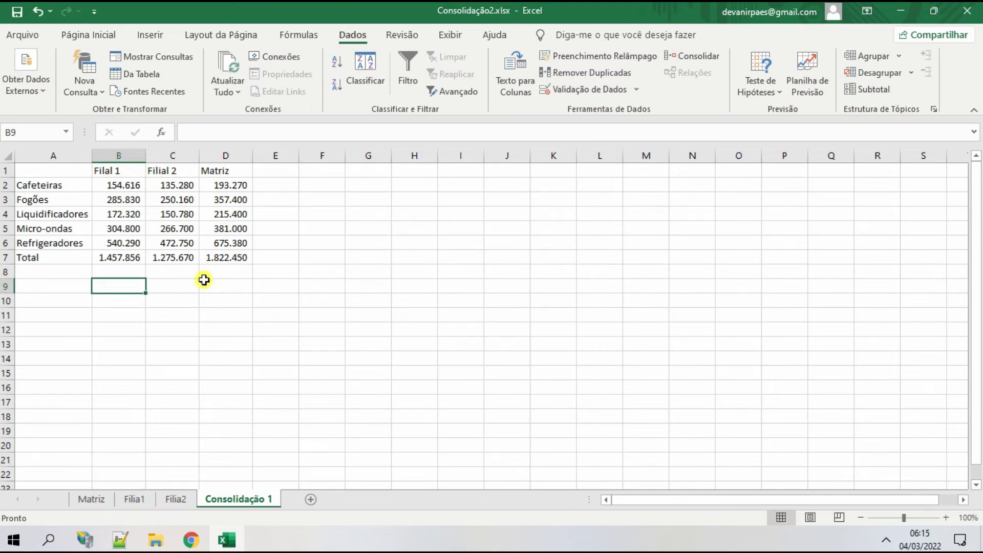
Step: Compare the branch totals in row 7 of Consolidação 1 with the source table on the Matriz sheet
click(127, 260)
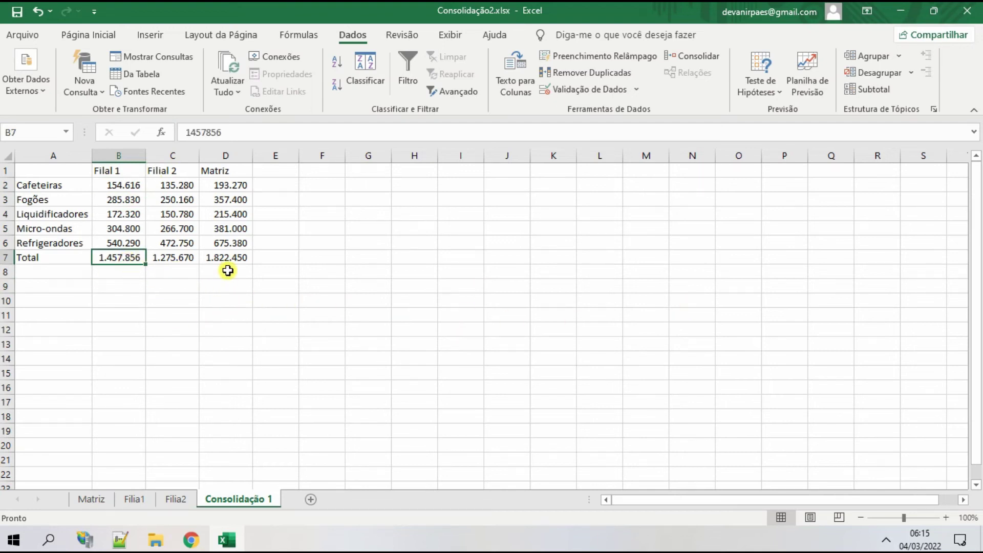
click(236, 260)
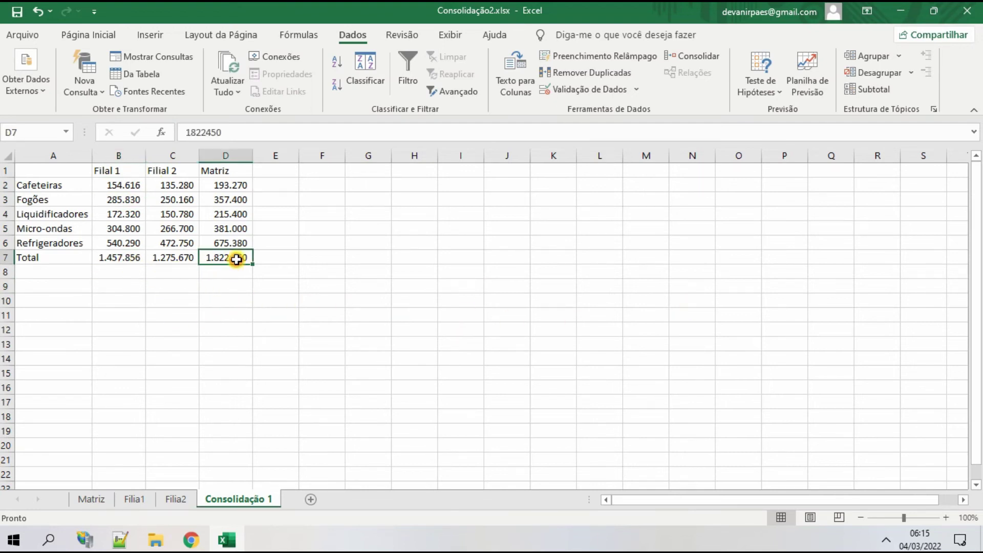
click(94, 499)
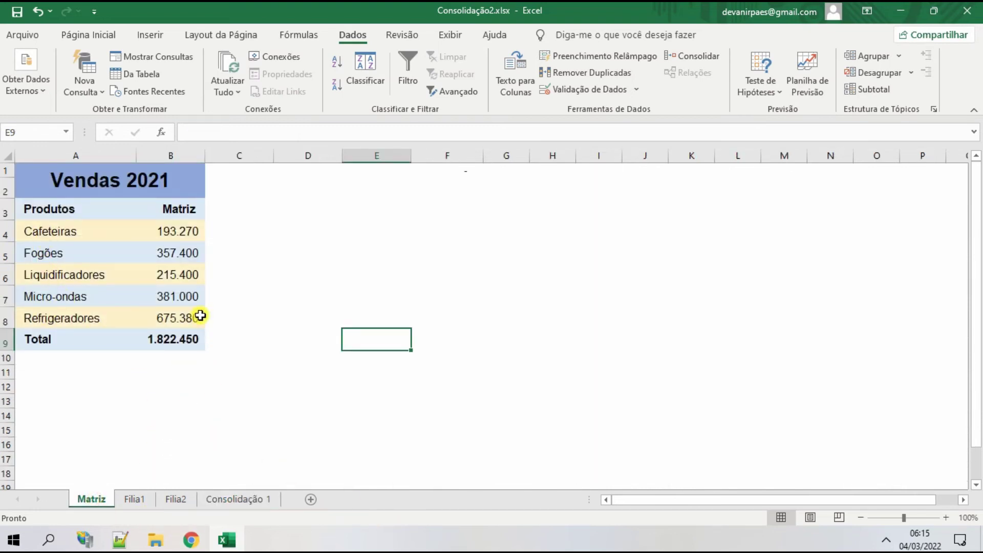
click(233, 499)
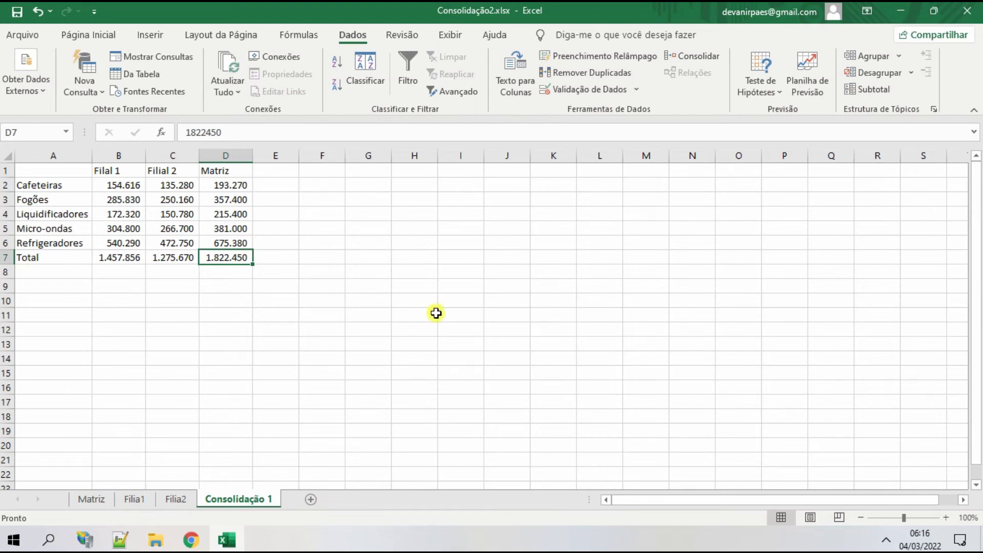
click(124, 201)
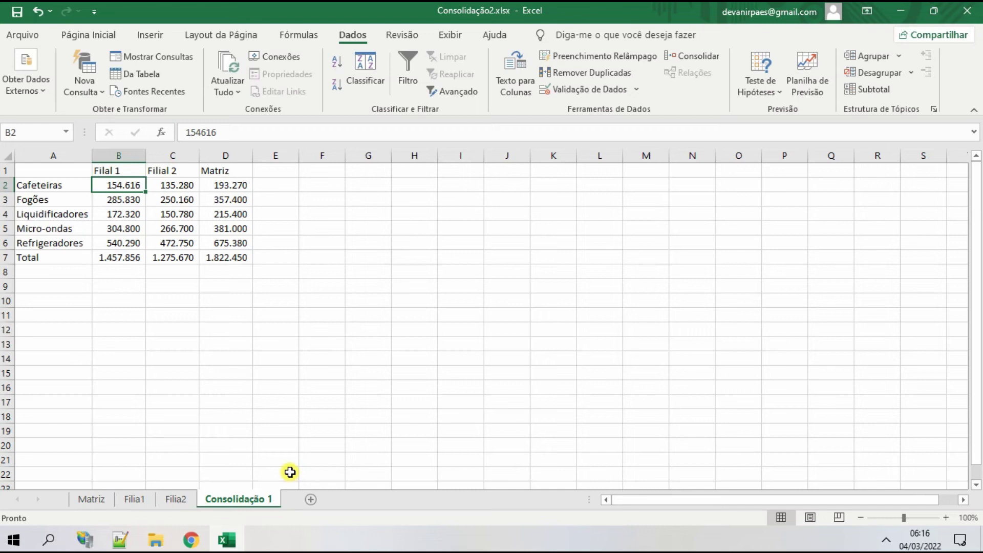
Step: Add a new worksheet after Consolidação 1 and name it Consolidação 2
click(311, 499)
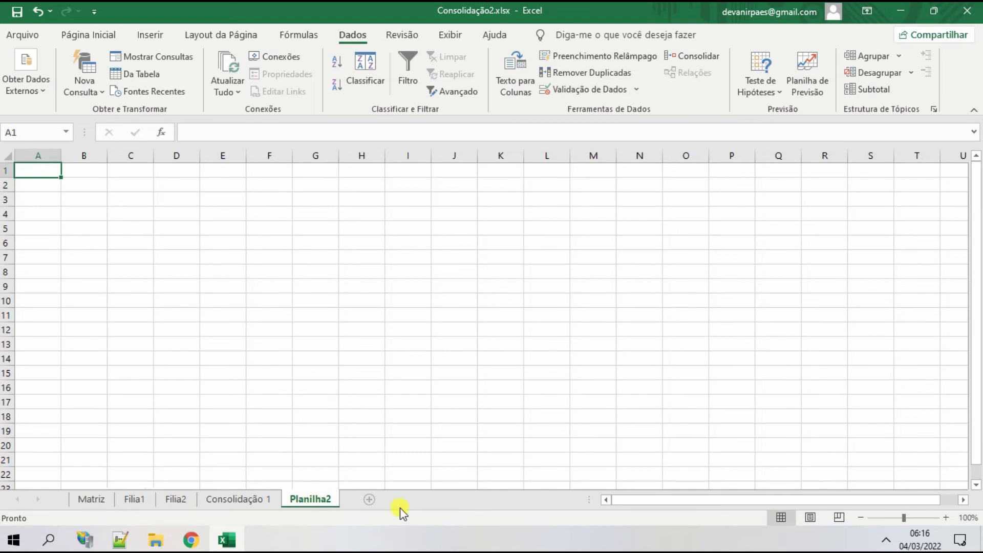
right_click(311, 499)
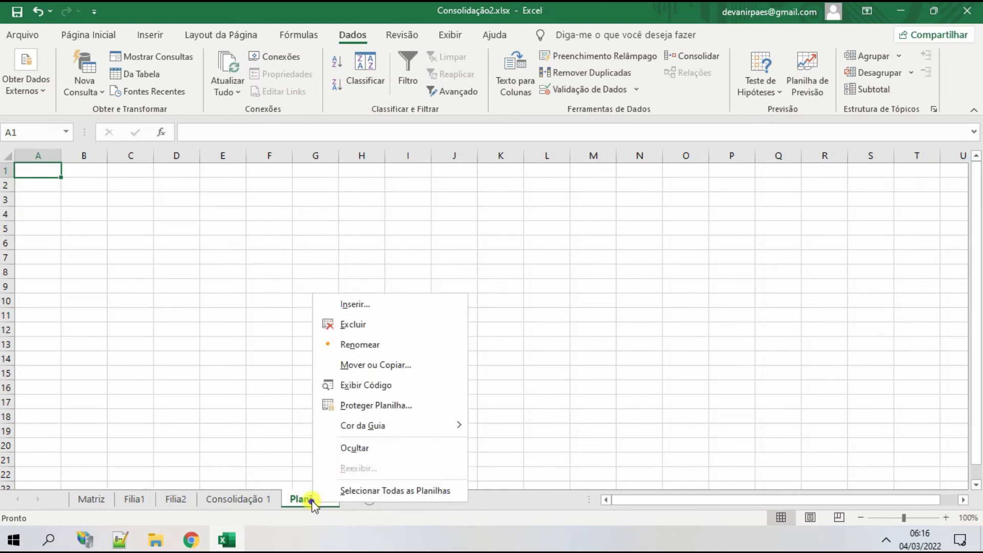
click(377, 352)
text(Co)
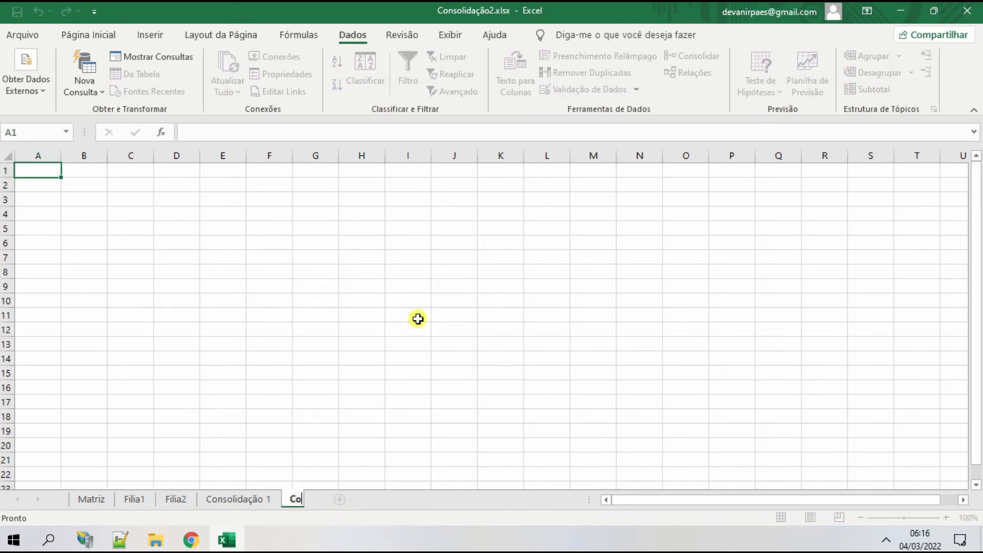
text(nsolidação 2)
key(Return)
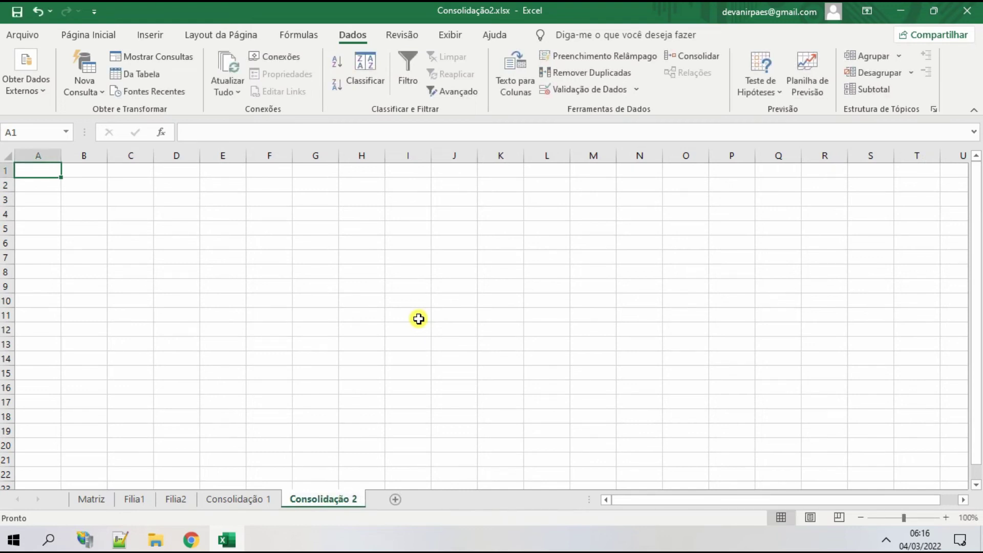
Step: Review the Vendas 2021 tables and their Total rows on the Matriz, Filia1 and Filia2 sheets
click(80, 499)
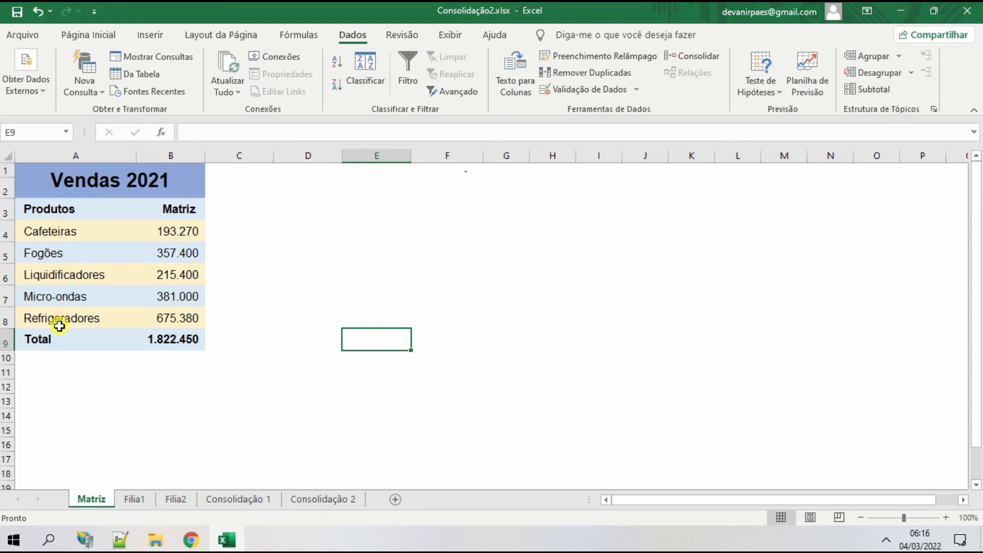
click(134, 499)
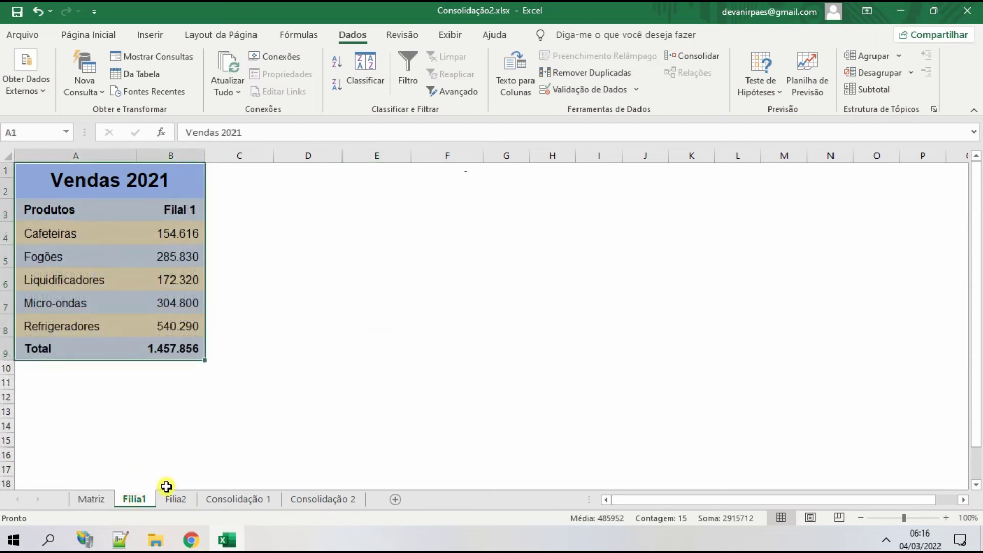
click(184, 500)
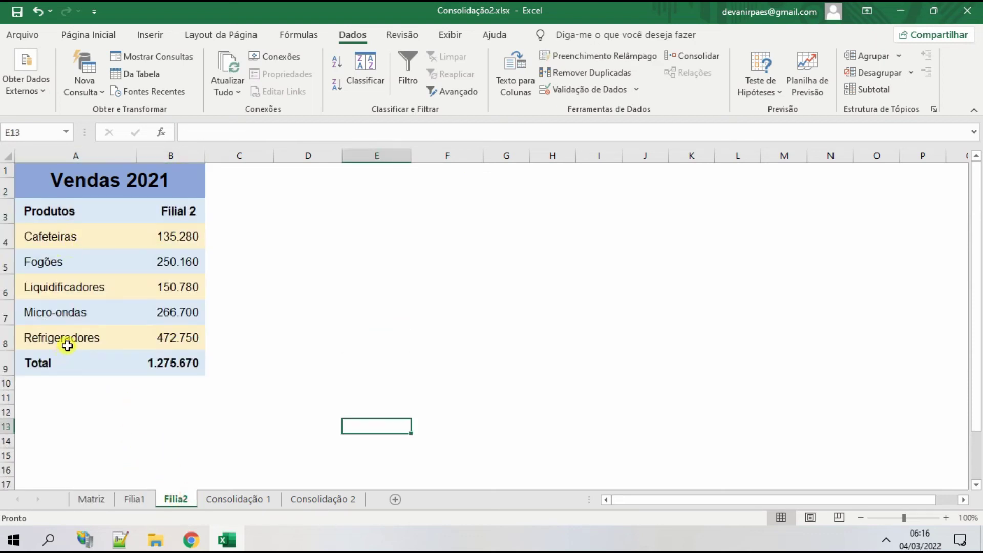
click(134, 499)
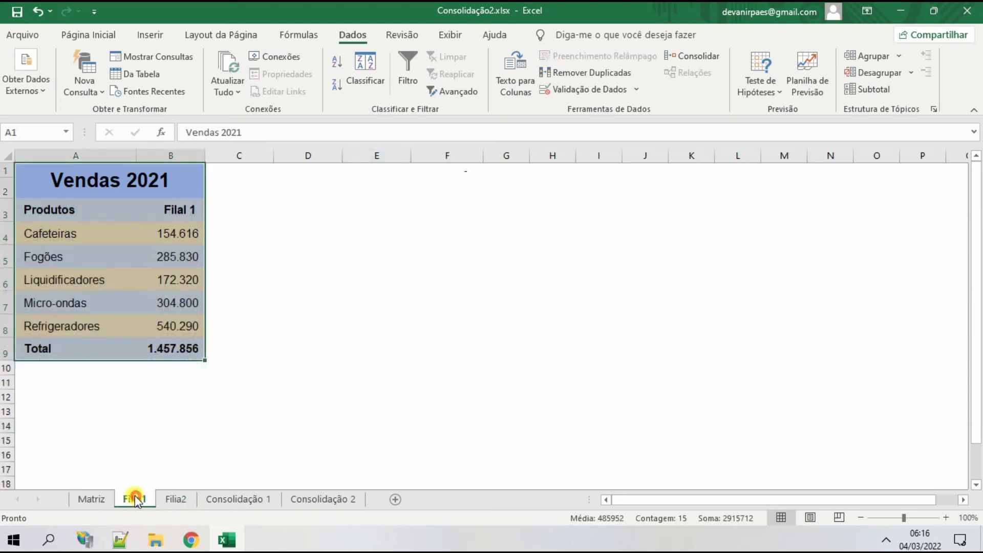
click(87, 499)
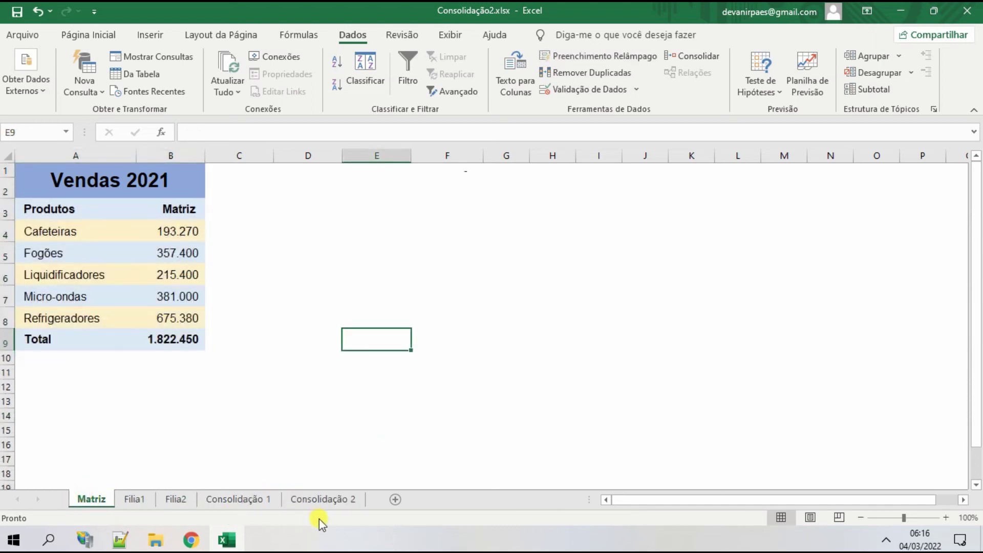
Step: Start a Soma consolidation at cell A1 of Consolidação 2 and add the range A3:B8 of the Matriz sheet as a reference
click(322, 499)
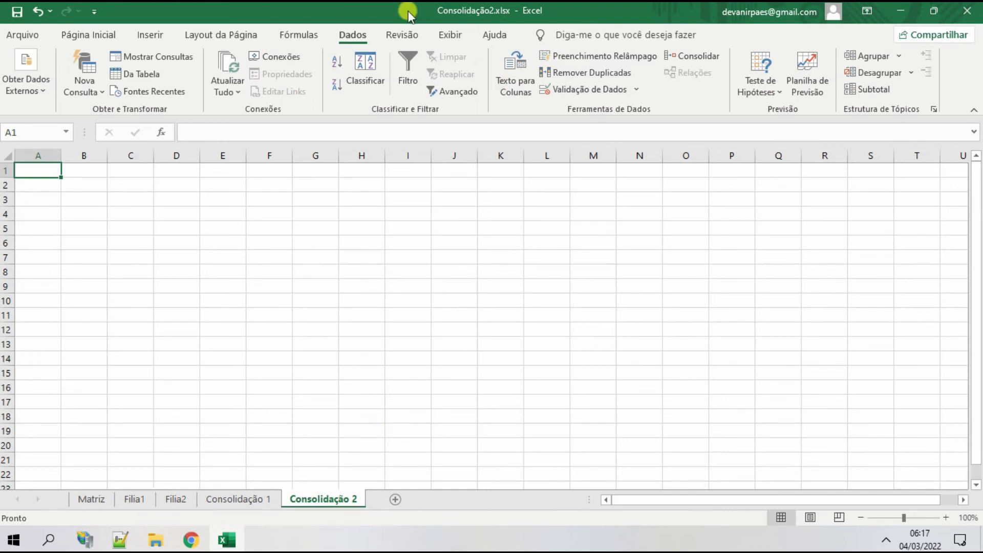
click(704, 57)
click(582, 99)
click(582, 99)
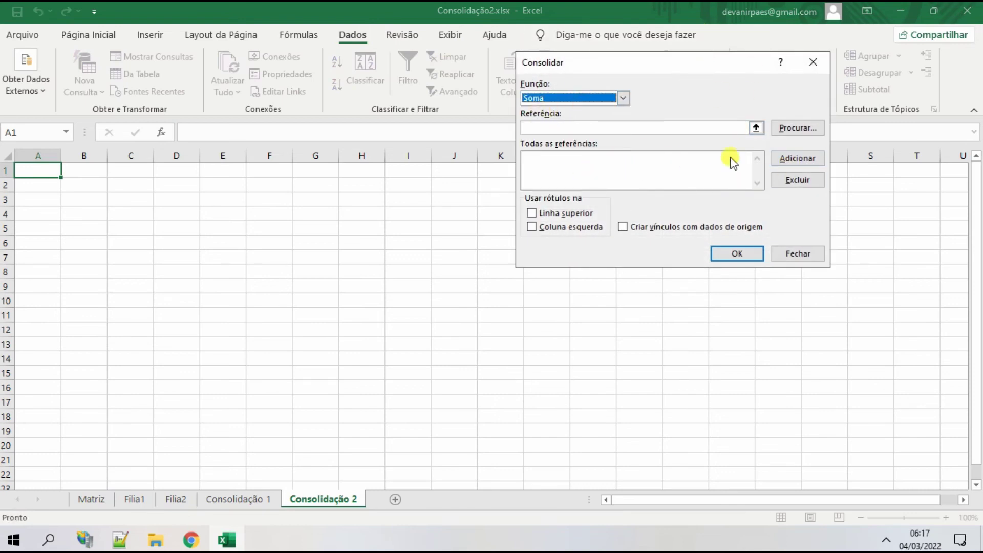
click(726, 129)
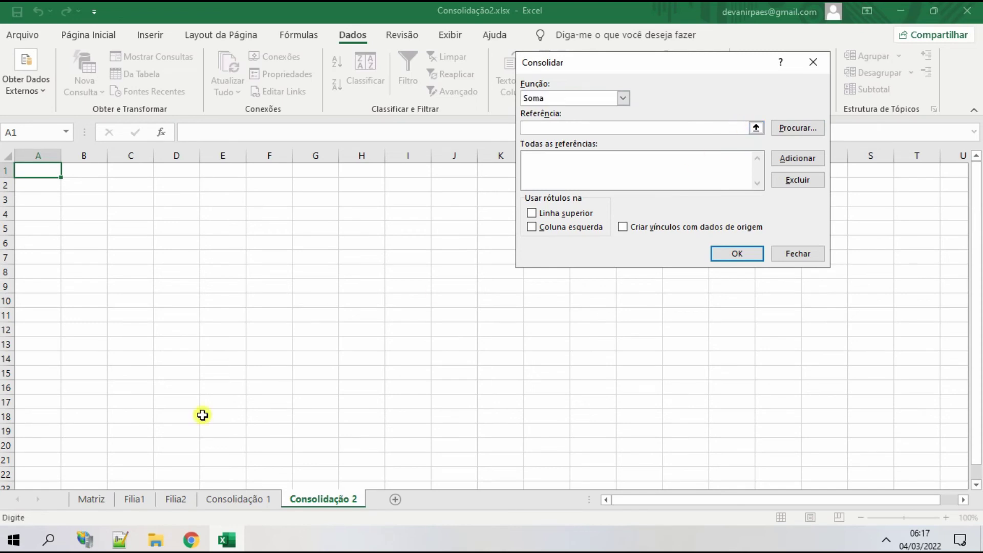
click(103, 486)
click(104, 503)
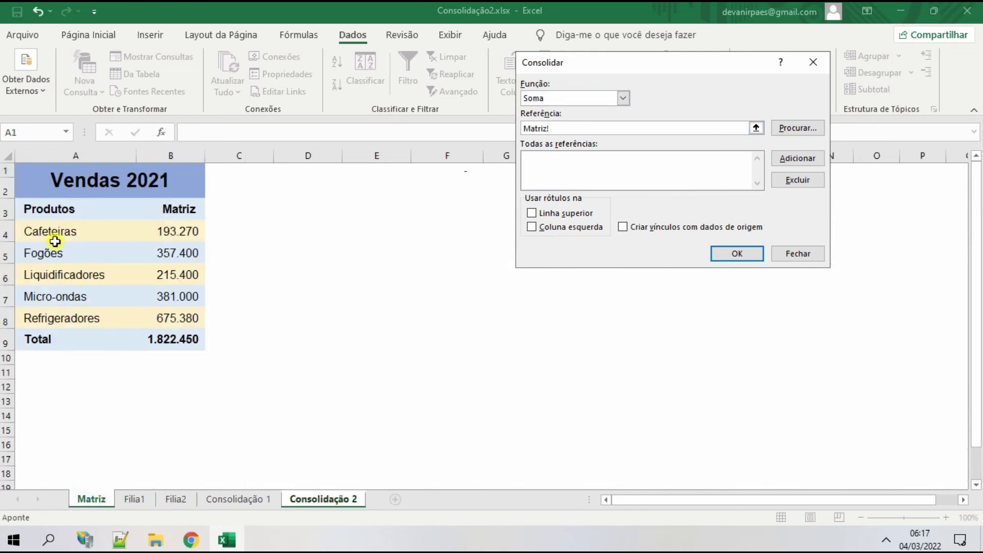
drag(50, 215, 167, 316)
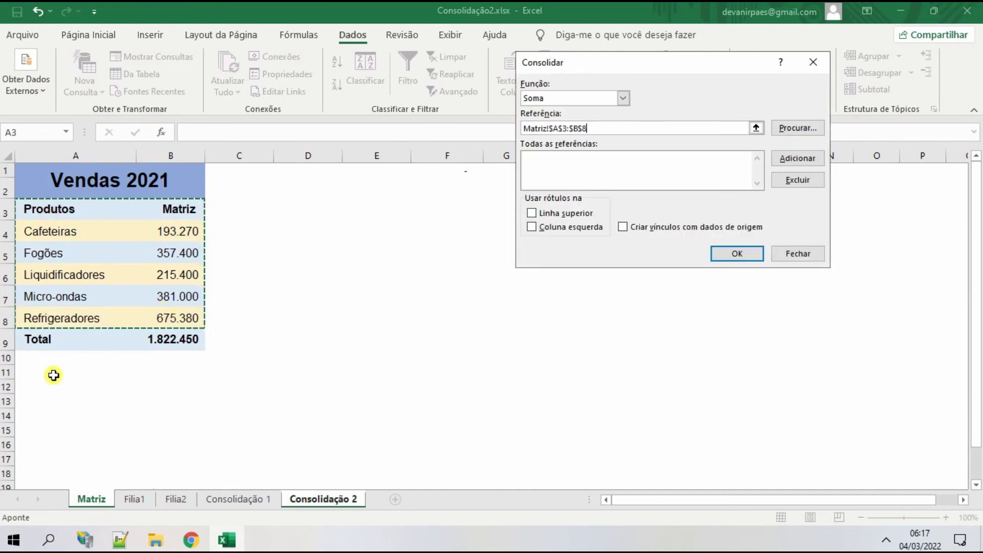
click(797, 158)
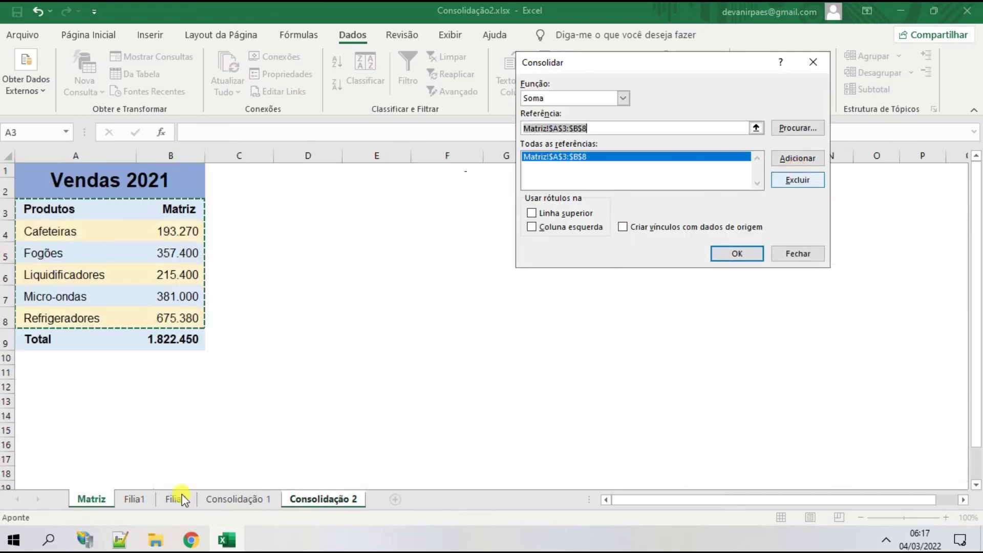
Step: Add the range A3:B8 of the Filia1 and Filia2 sheets as references and check the entries in the list
click(152, 495)
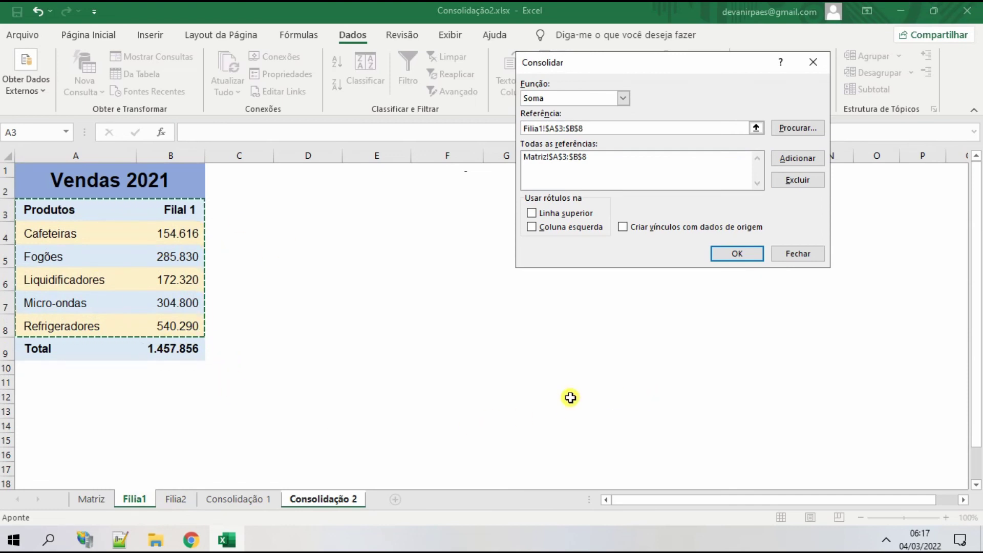
click(814, 157)
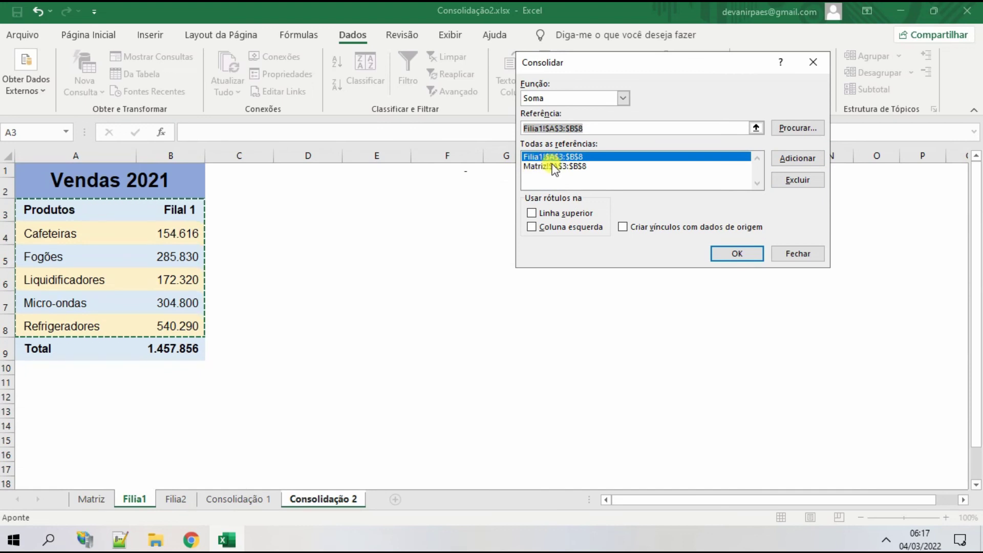
click(180, 499)
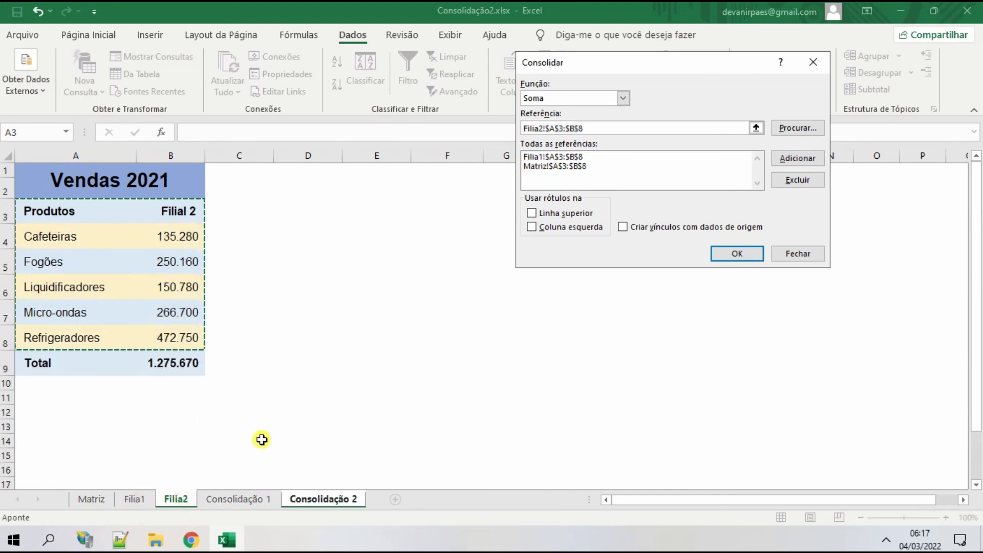
click(797, 159)
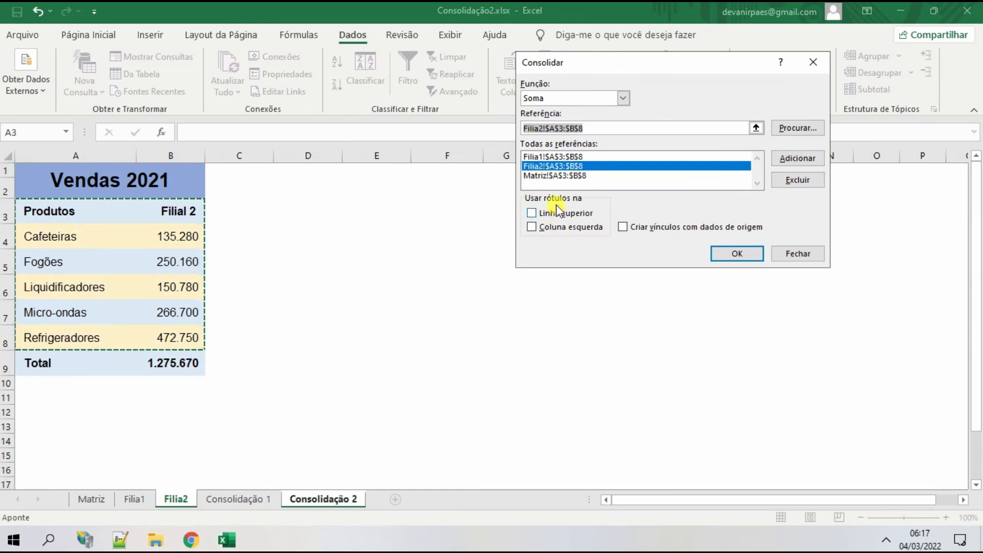
click(554, 176)
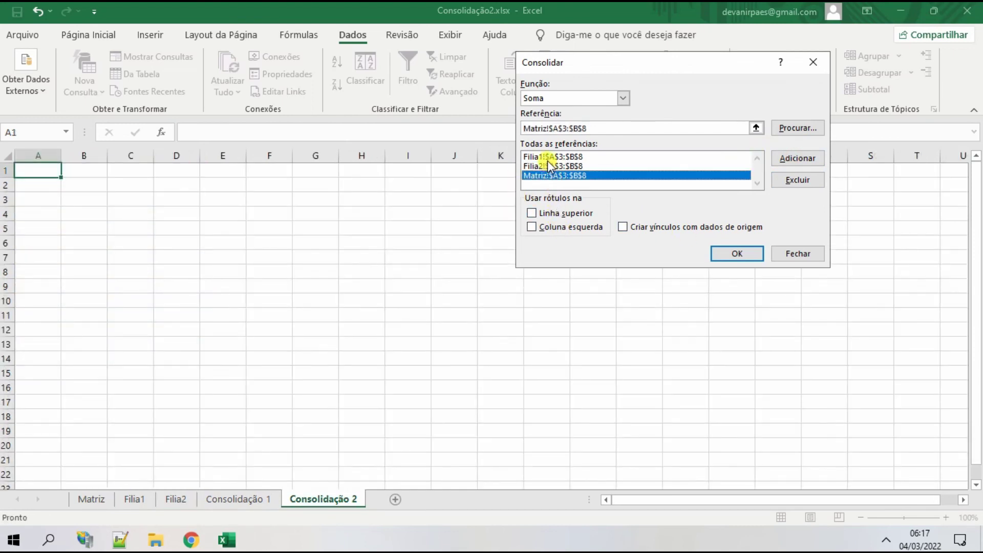
click(547, 159)
click(548, 166)
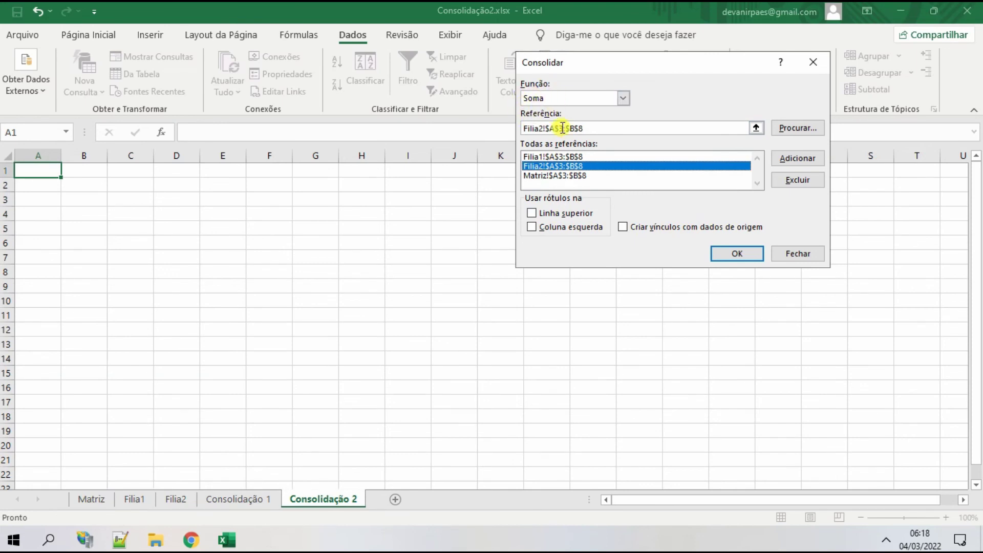
Step: Use labels from Linha superior and Coluna esquerda, enable Criar vínculos com dados de origem, and run the consolidation into Consolidação 2
click(556, 213)
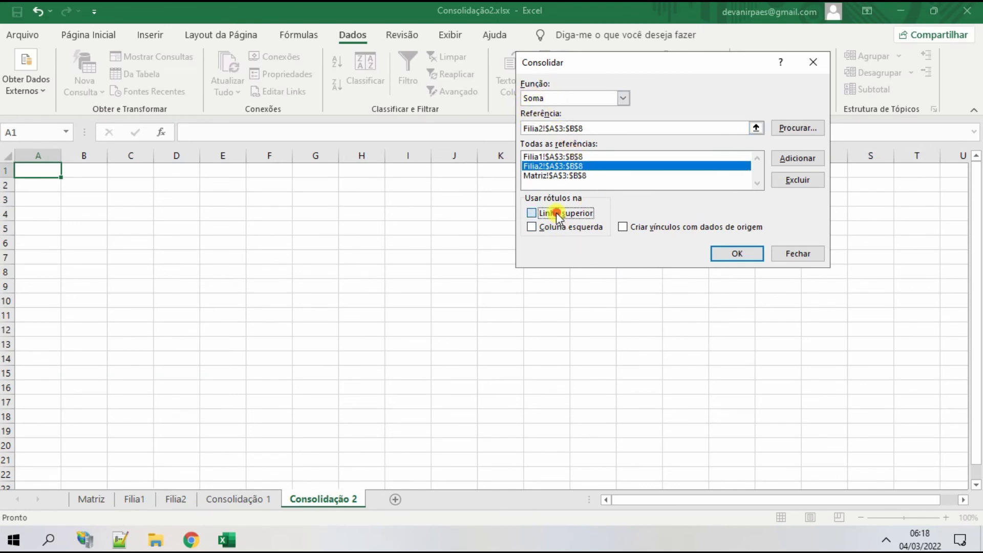
click(558, 227)
click(661, 228)
click(747, 254)
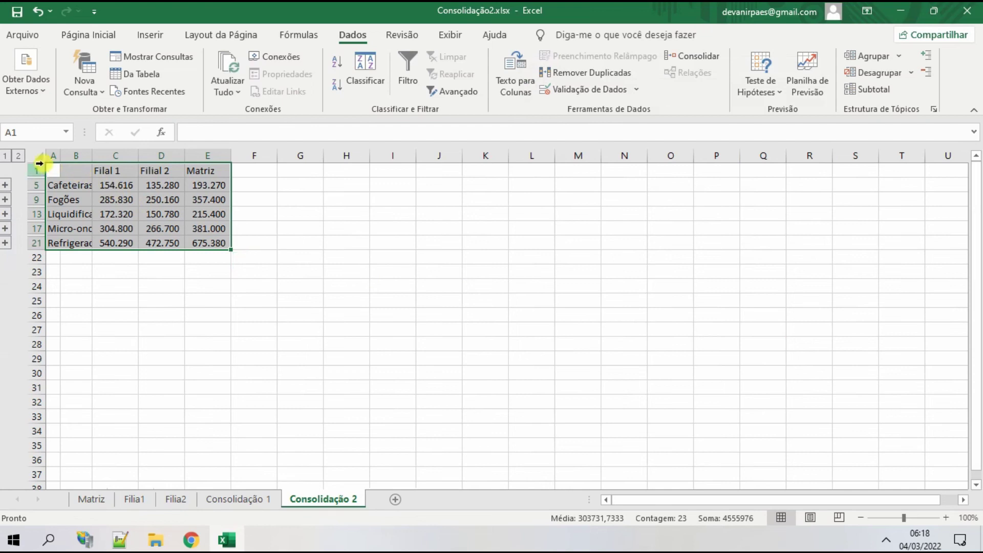
Step: Fit all column widths of Consolidação 2 to their contents and shrink the file-name column B to a sliver
click(32, 154)
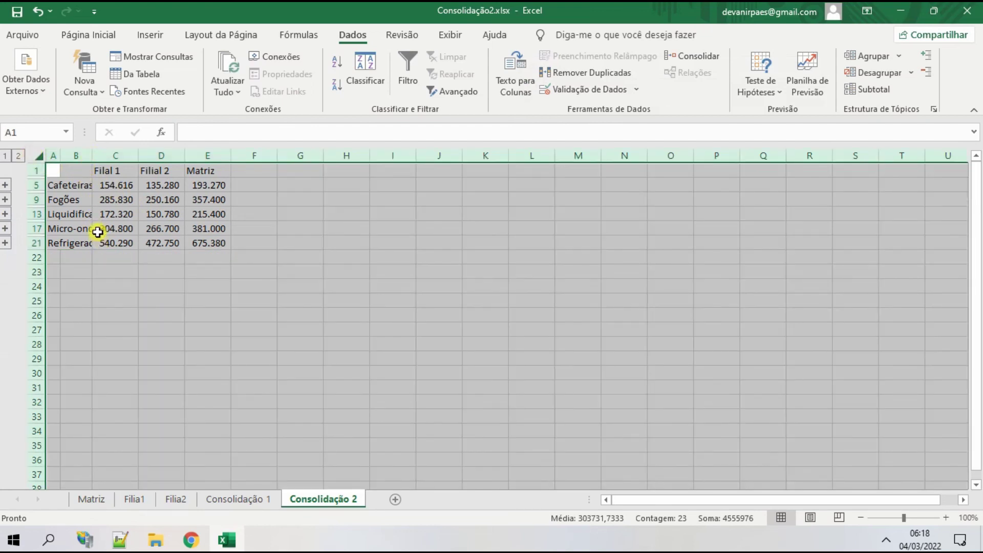
double_click(60, 155)
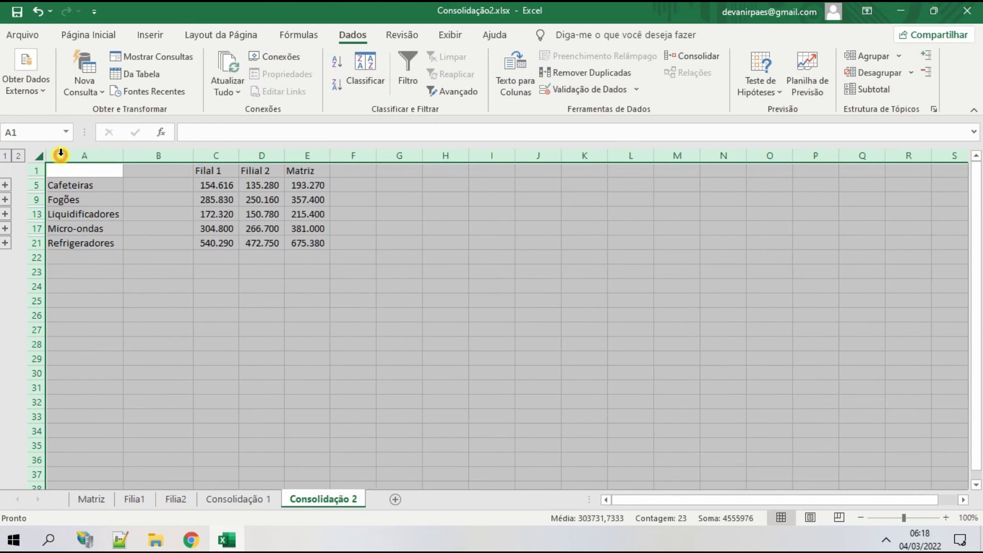
click(146, 242)
click(171, 169)
drag(194, 156, 124, 151)
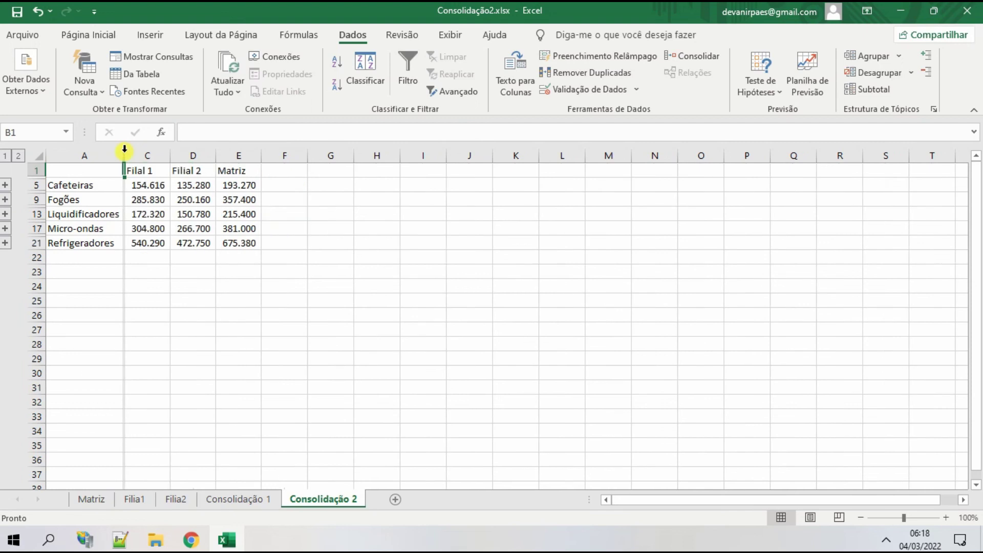
Step: Inspect the SOMA formulas in the Filial 1 column and the linked detail rows grouped under Cafeteiras
click(145, 188)
drag(272, 134, 208, 136)
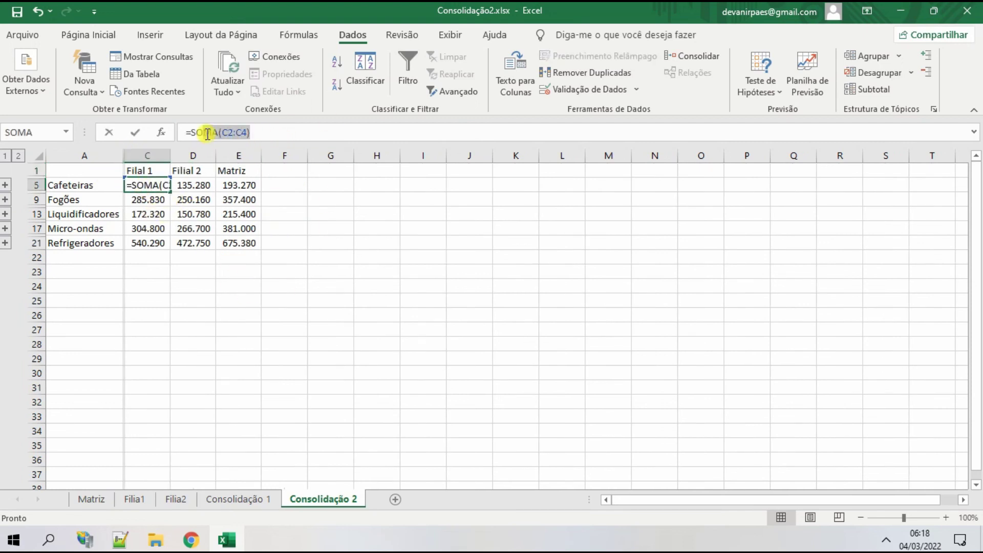
key(Escape)
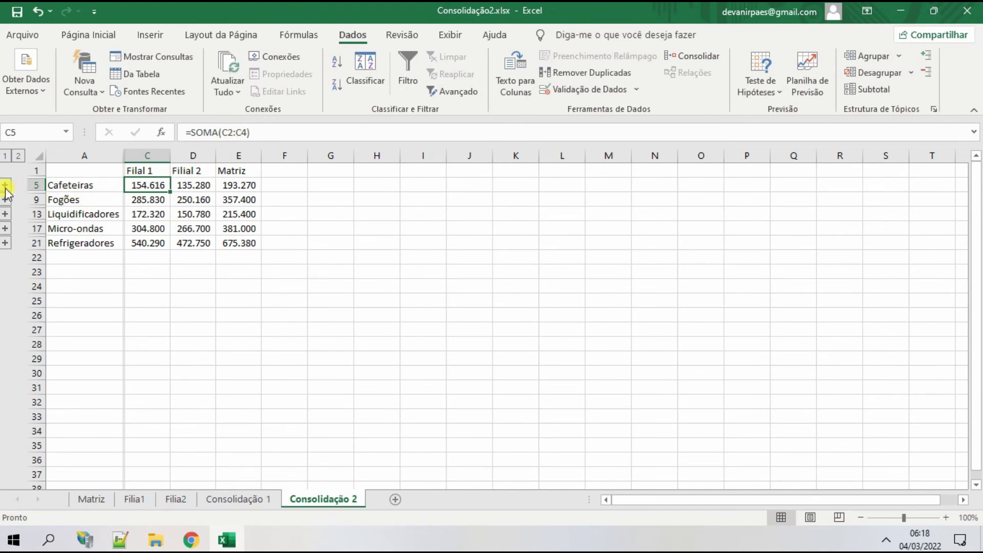
click(6, 185)
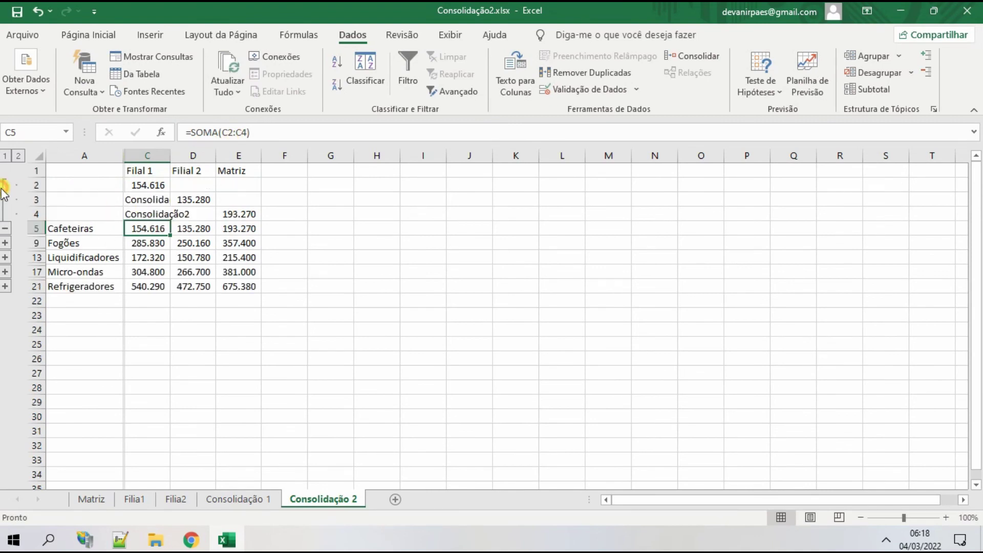
click(8, 228)
click(148, 228)
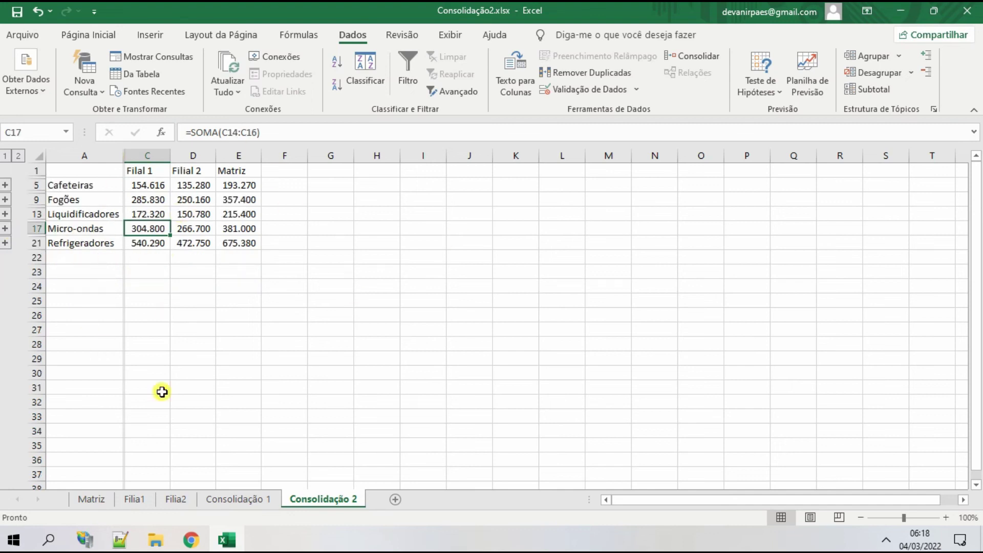
Step: Change the Cafeteiras sales on the Matriz sheet to 1193270 and fit column B's width to its contents
click(102, 504)
click(156, 230)
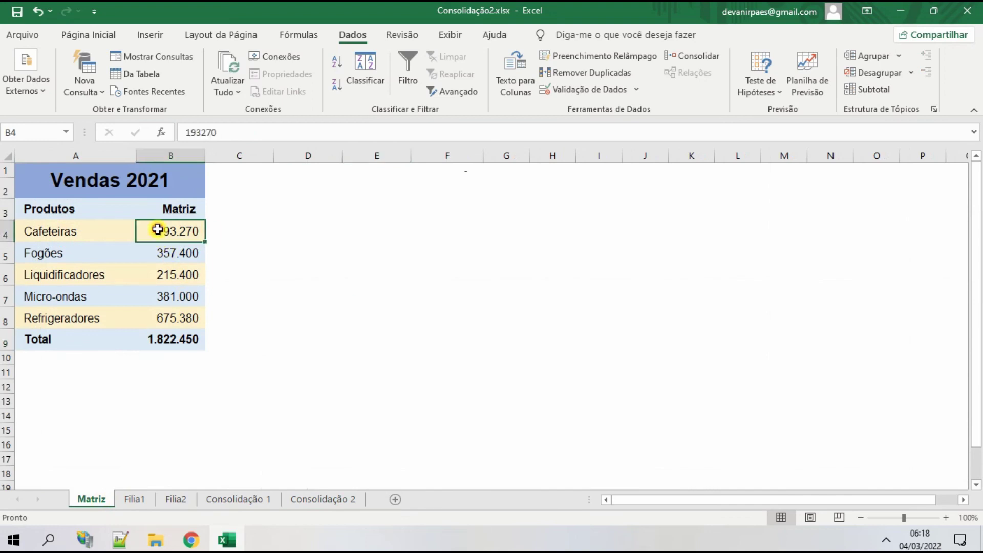
double_click(151, 230)
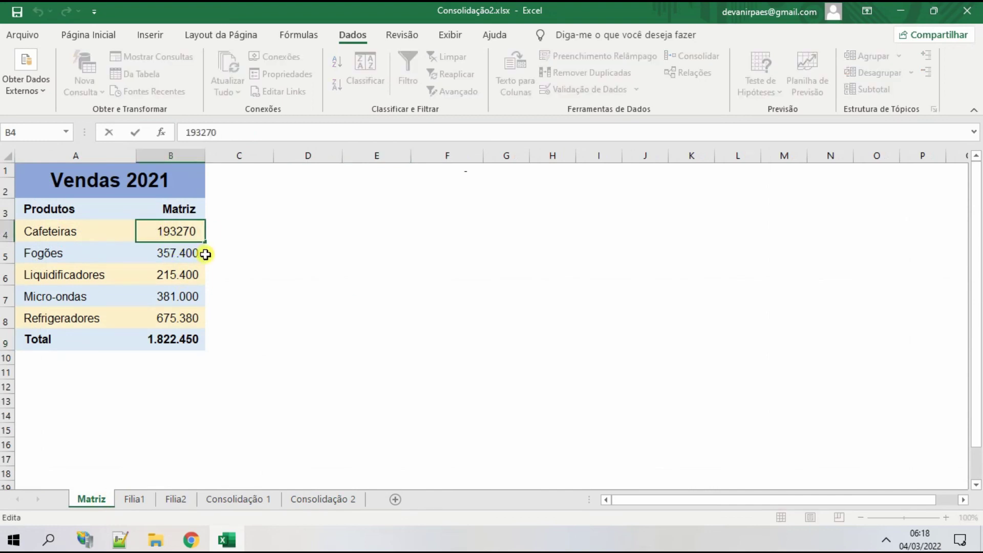
text(1)
click(151, 274)
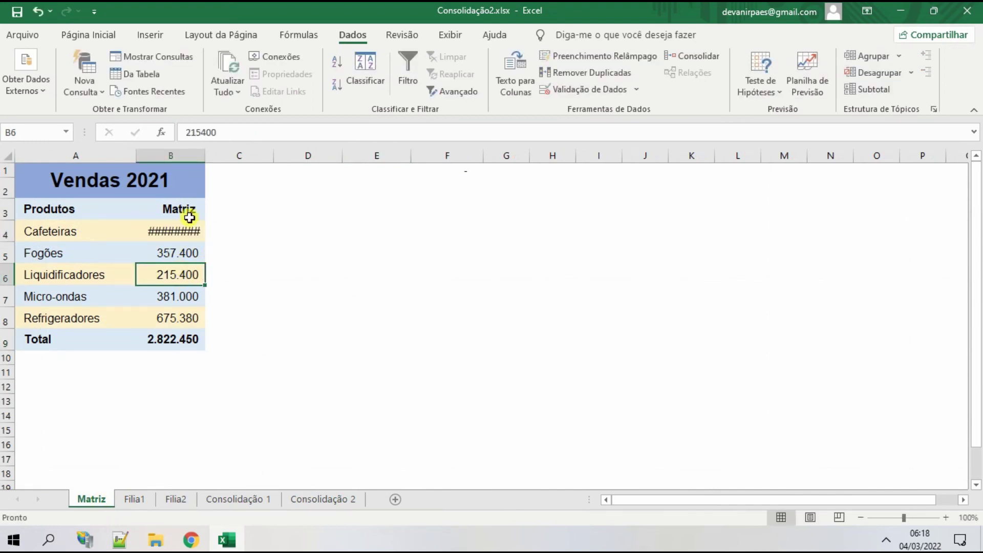
double_click(205, 155)
click(151, 231)
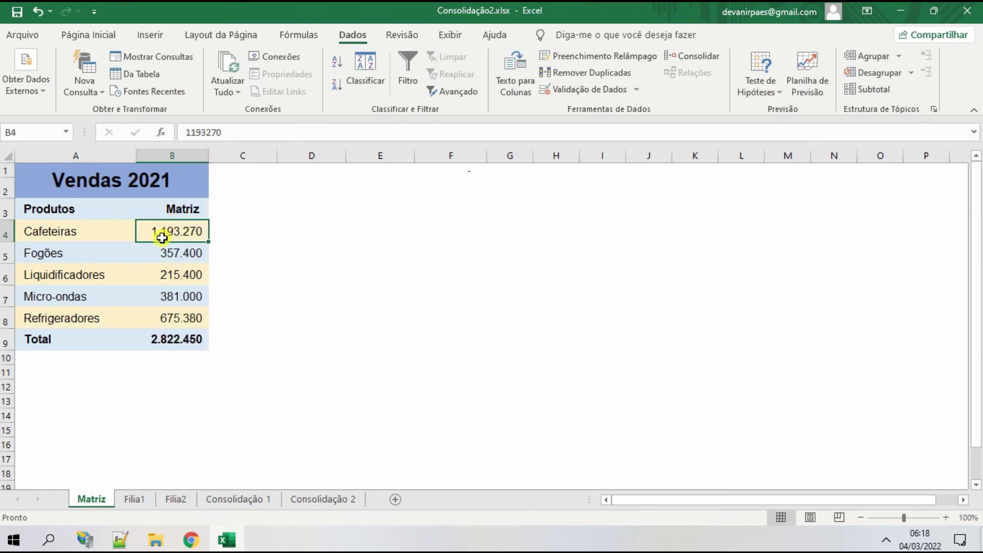
Step: Fit the Matriz column's width on Consolidação 2 to its contents and check the linked Cafeteiras value there
click(328, 499)
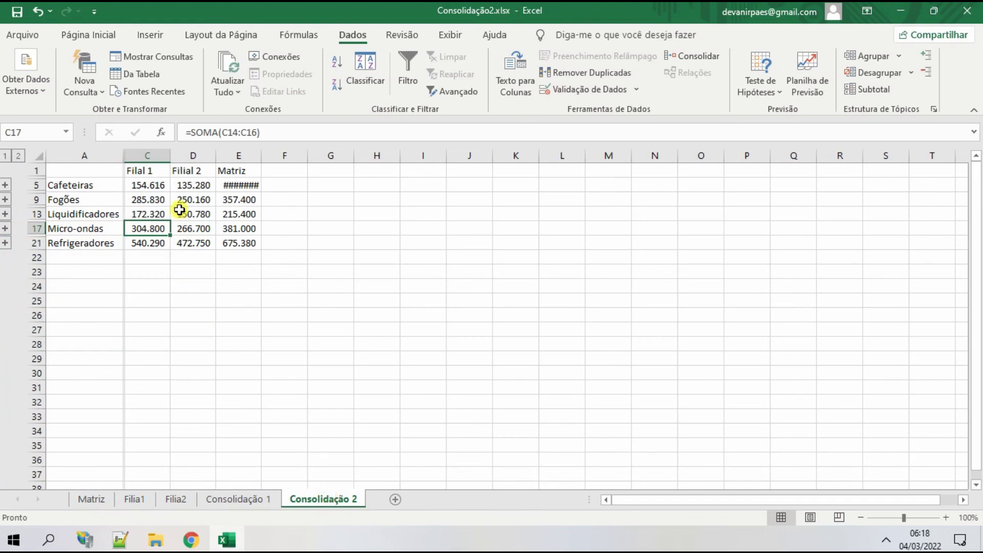
double_click(259, 155)
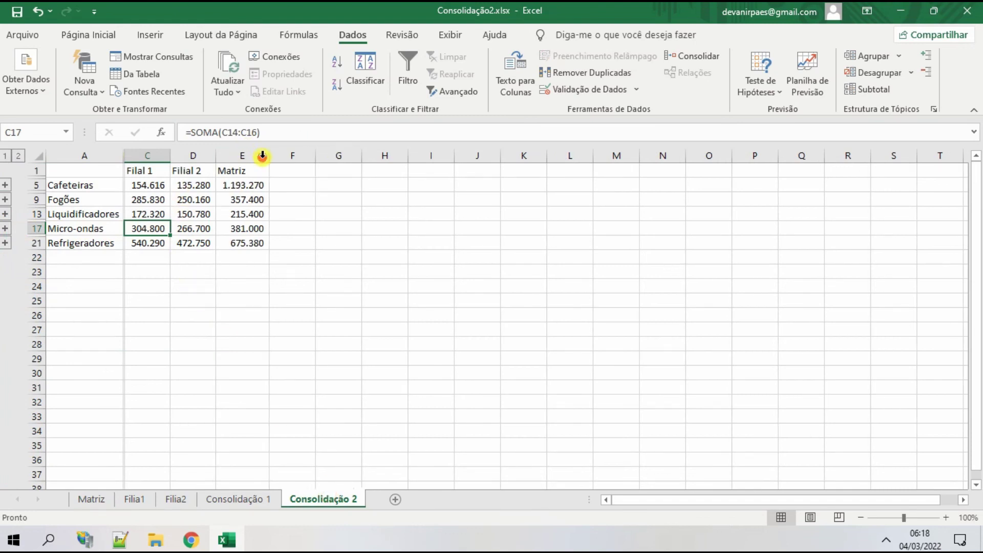
click(235, 186)
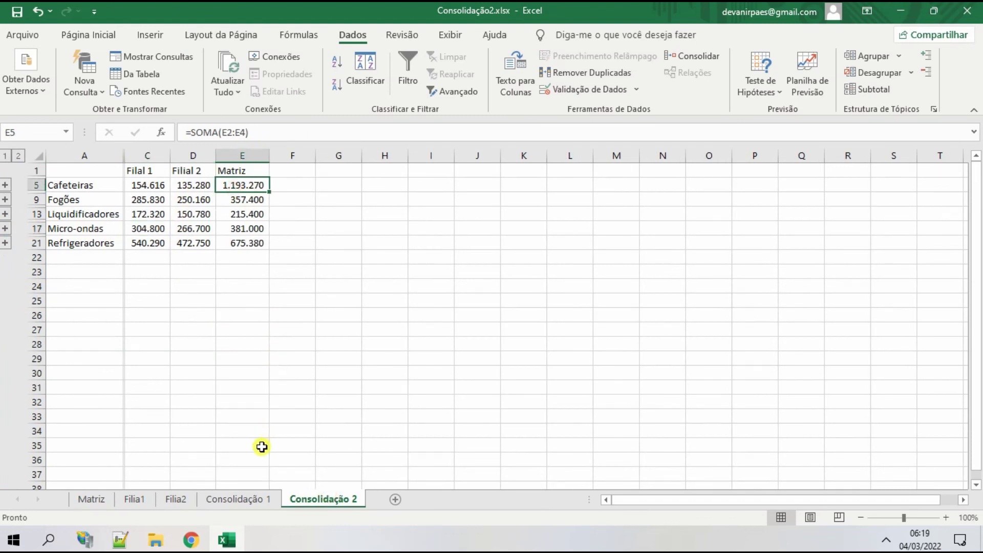
Step: Check the Matriz value for Cafeteiras on the unlinked Consolidação 1 sheet and compare it with Consolidação 2
click(241, 498)
click(228, 186)
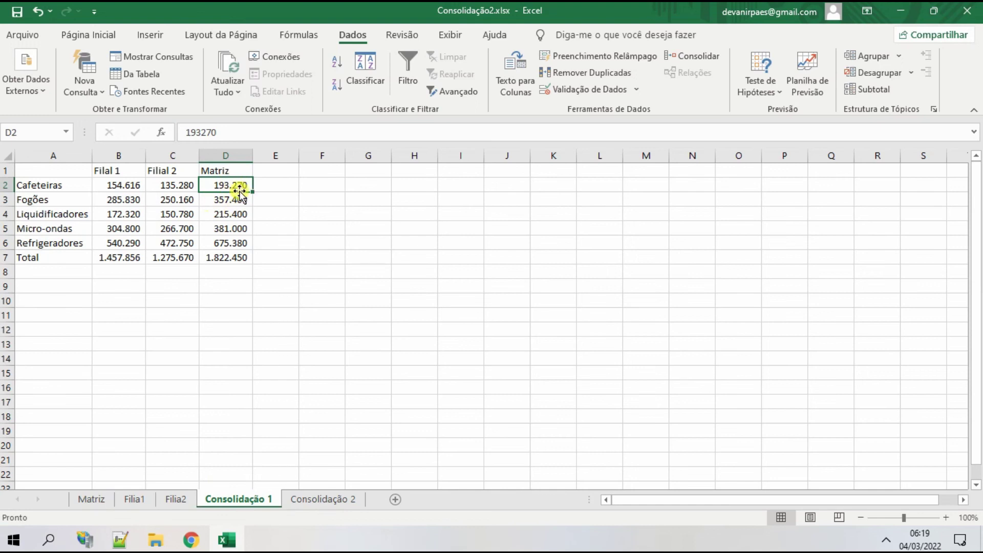
click(339, 498)
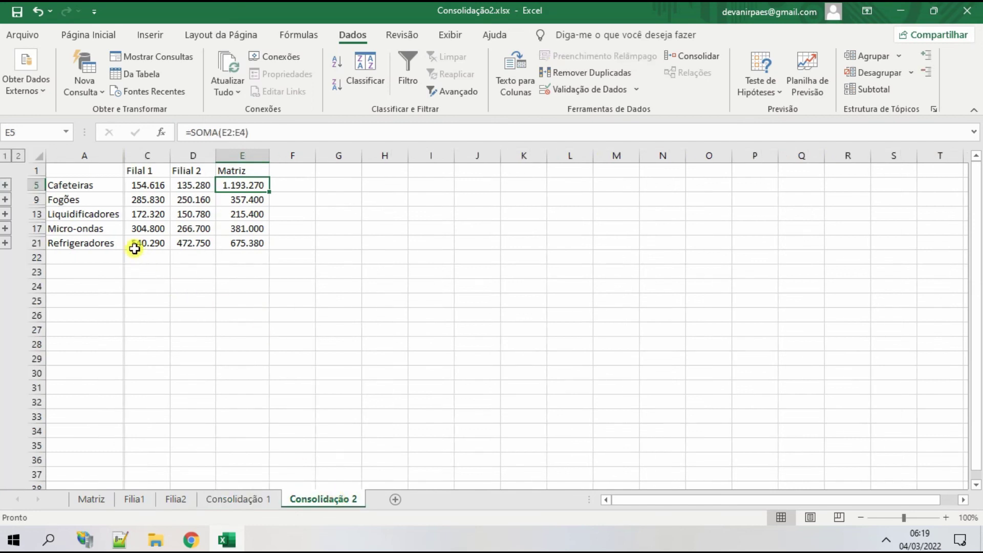